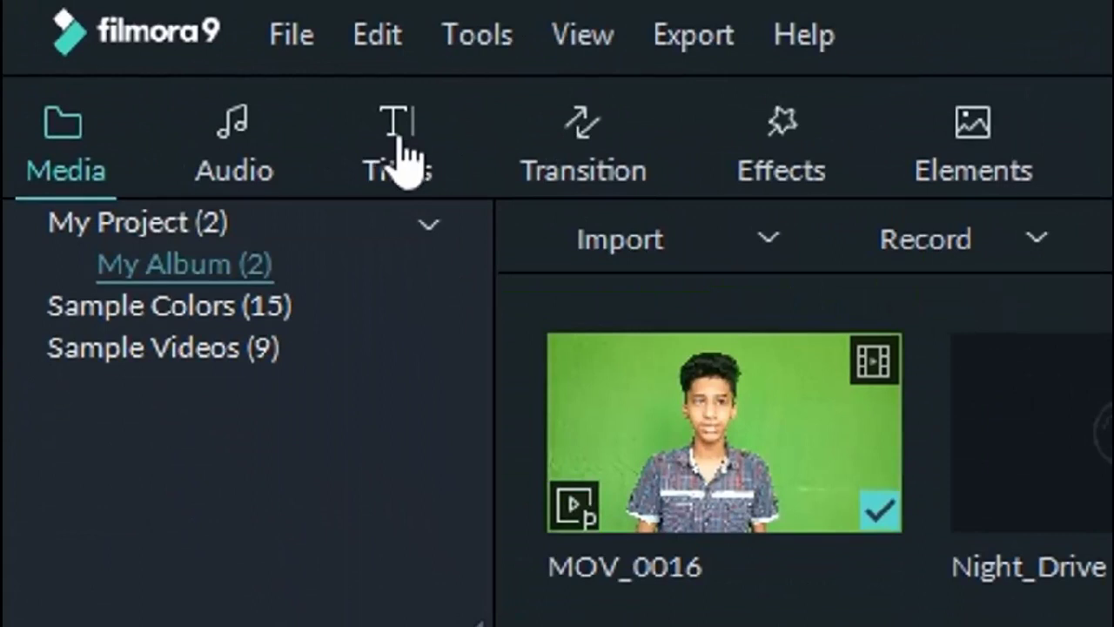
Browse the title template library, covering the credits, lower thirds, openers, subtitles and titles
left_click(400, 158)
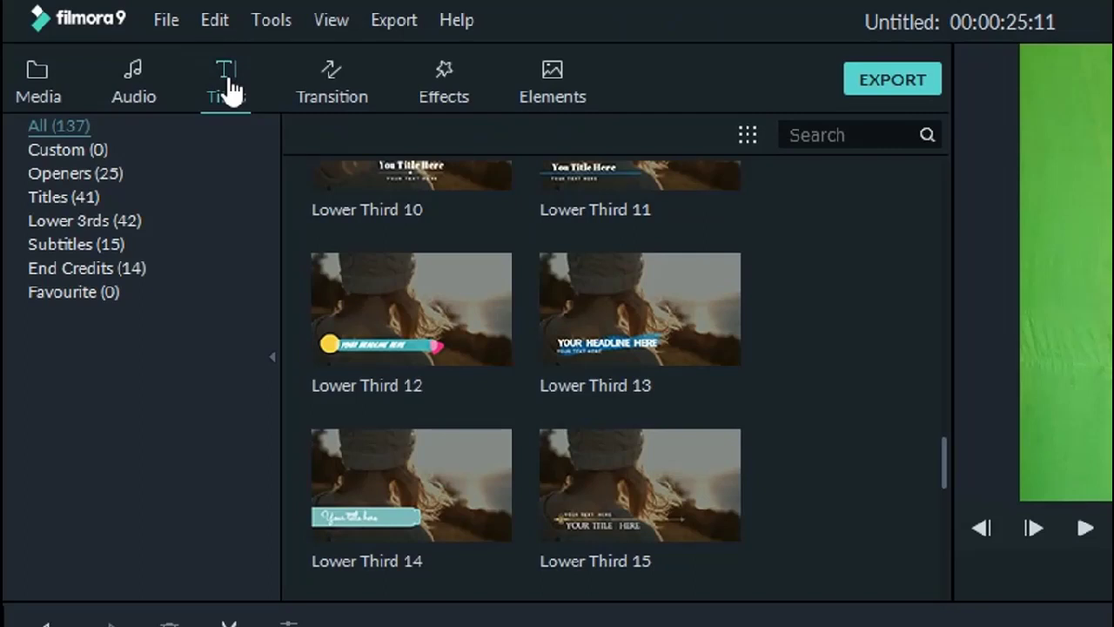
scroll(467, 355, "up", 7)
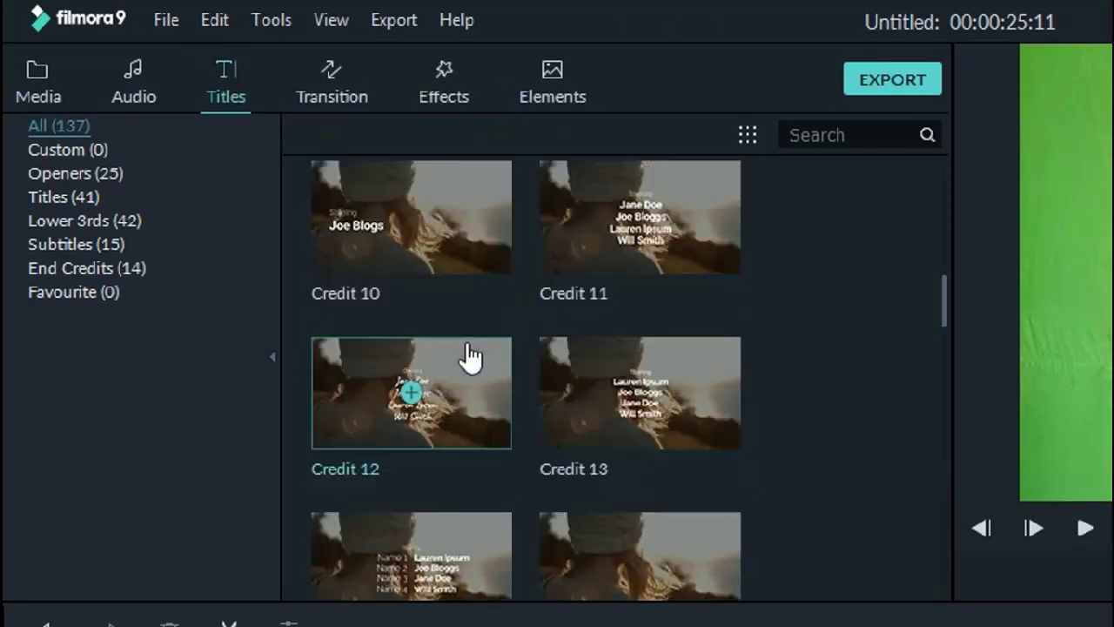
scroll(477, 356, "down", 2)
scroll(477, 355, "down", 20)
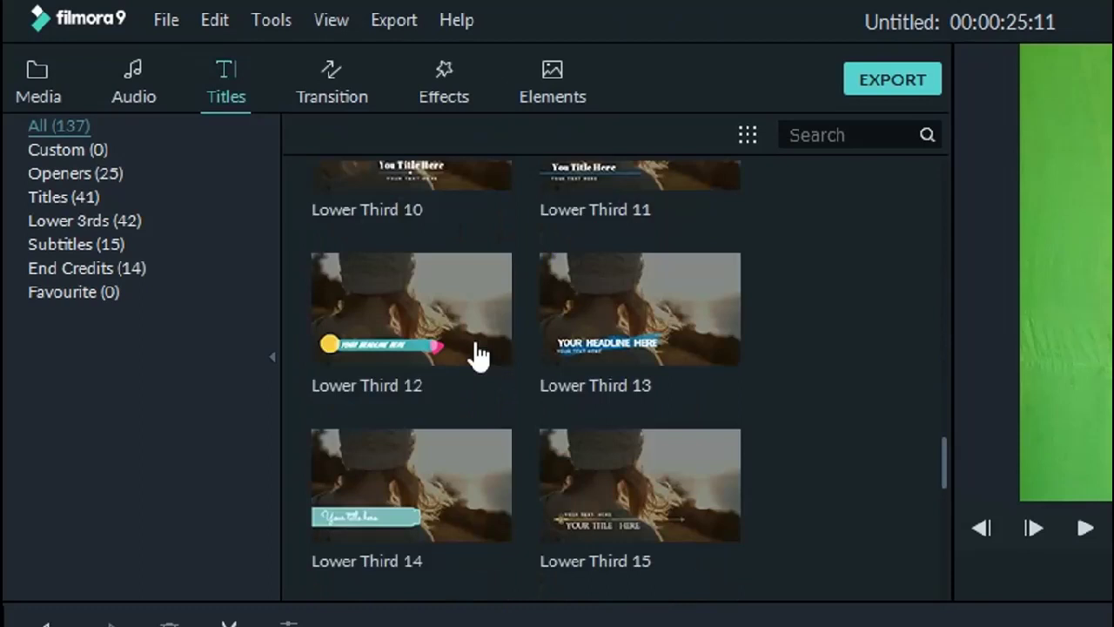
scroll(479, 355, "down", 12)
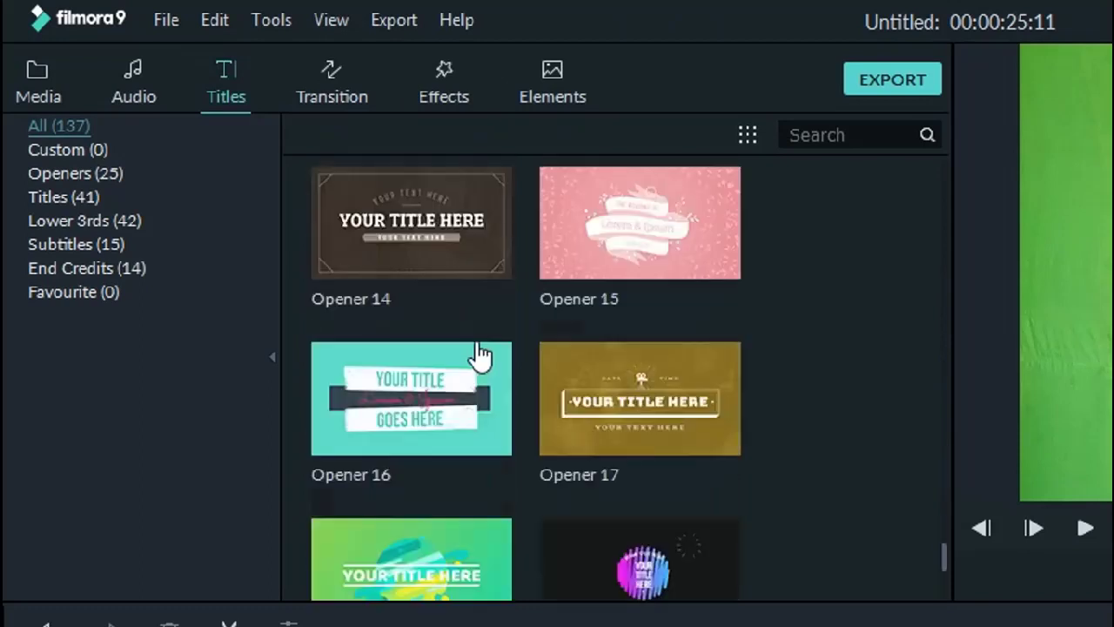
scroll(478, 355, "down", 20)
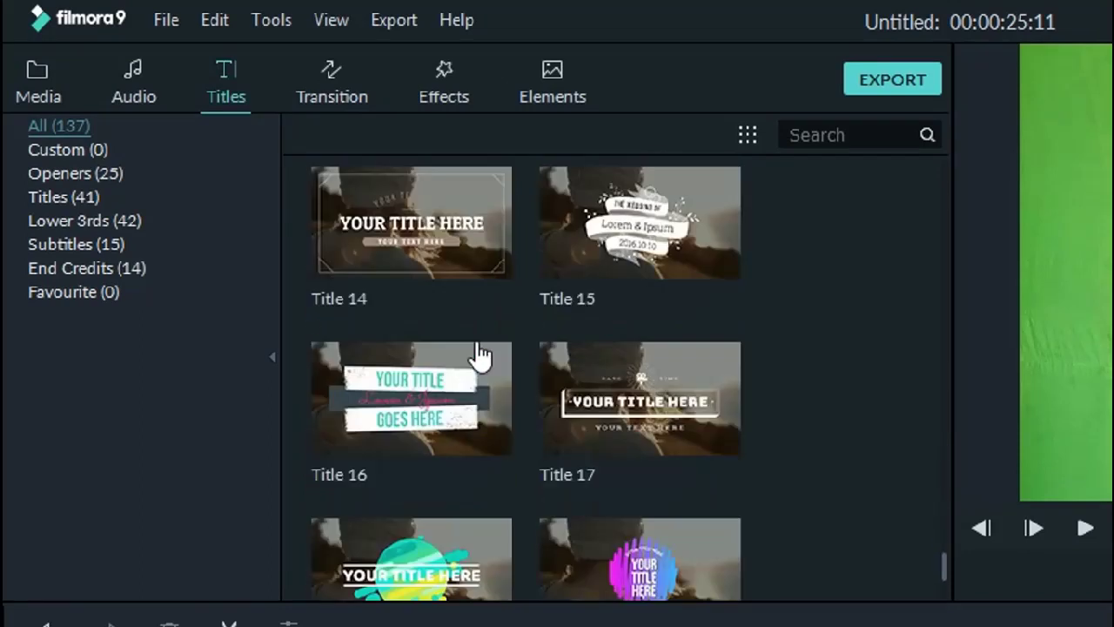
scroll(479, 355, "up", 12)
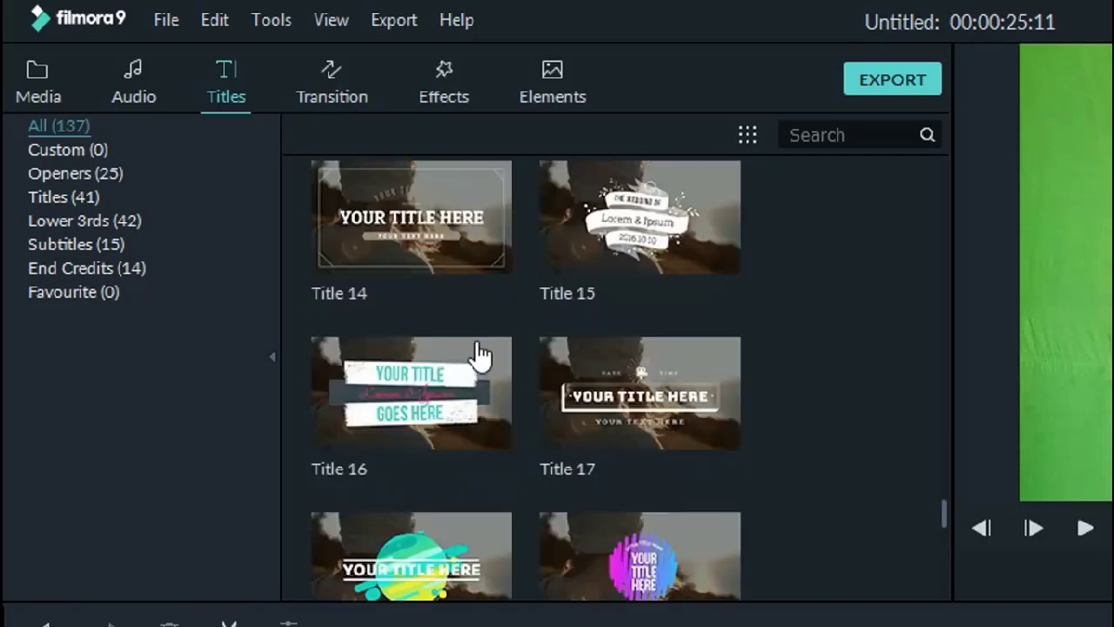
scroll(478, 355, "down", 5)
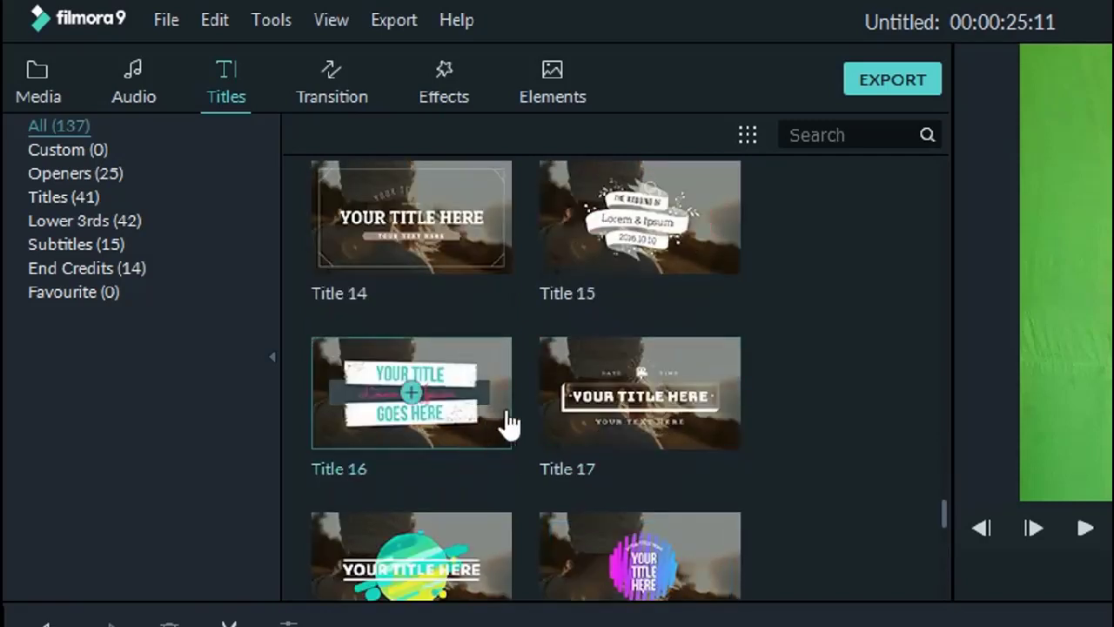
scroll(659, 503, "up", 5)
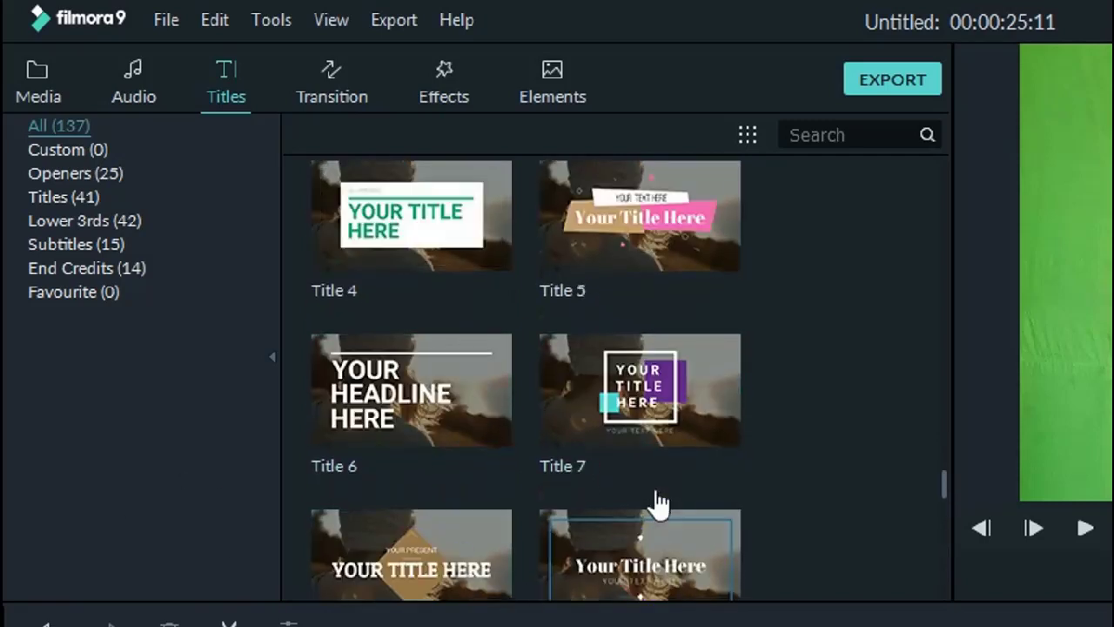
scroll(659, 503, "up", 7)
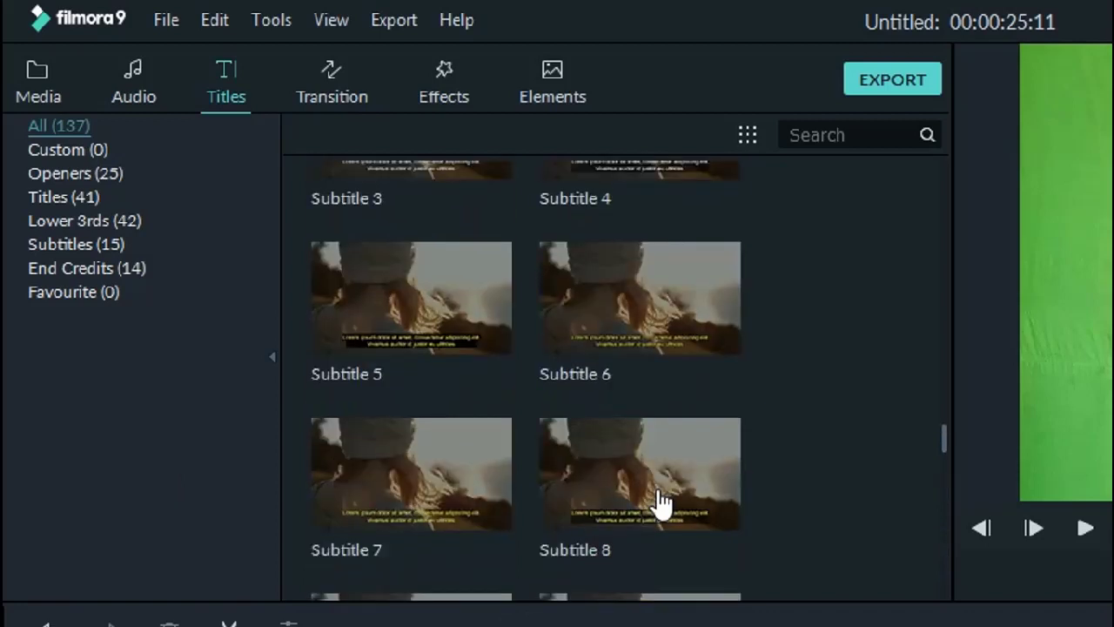
scroll(660, 503, "up", 20)
scroll(660, 504, "up", 15)
Place the Lower Third 12 title on track 2 above the MOV_0016 clip, about 4 seconds in, and play it
left_click_drag(942, 188, 947, 256)
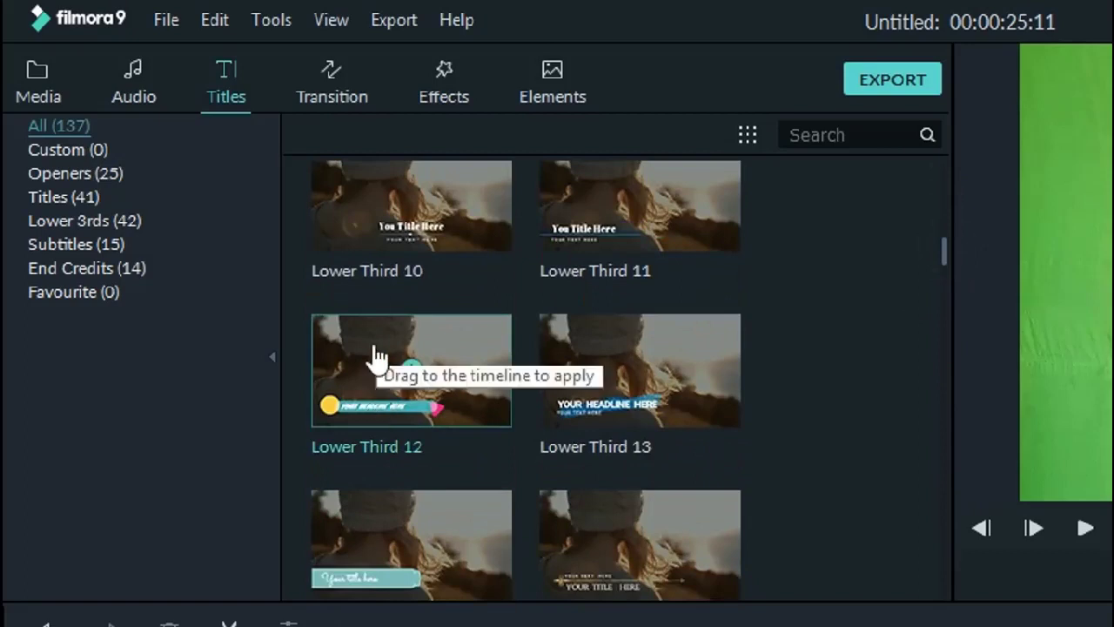
left_click_drag(366, 398, 278, 296)
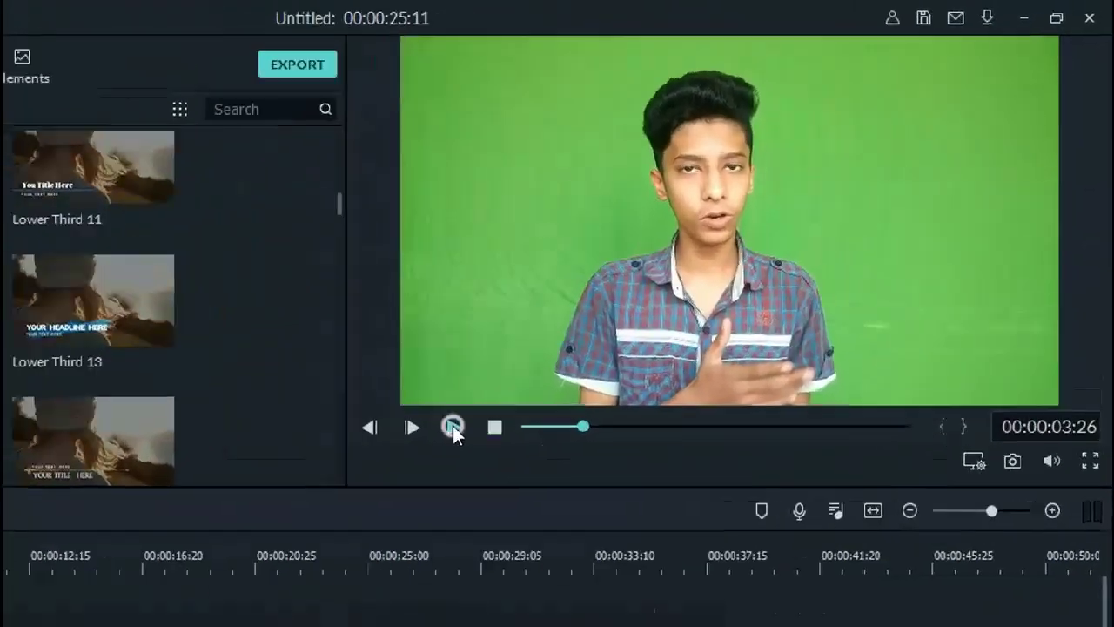
left_click(453, 426)
left_click(453, 426)
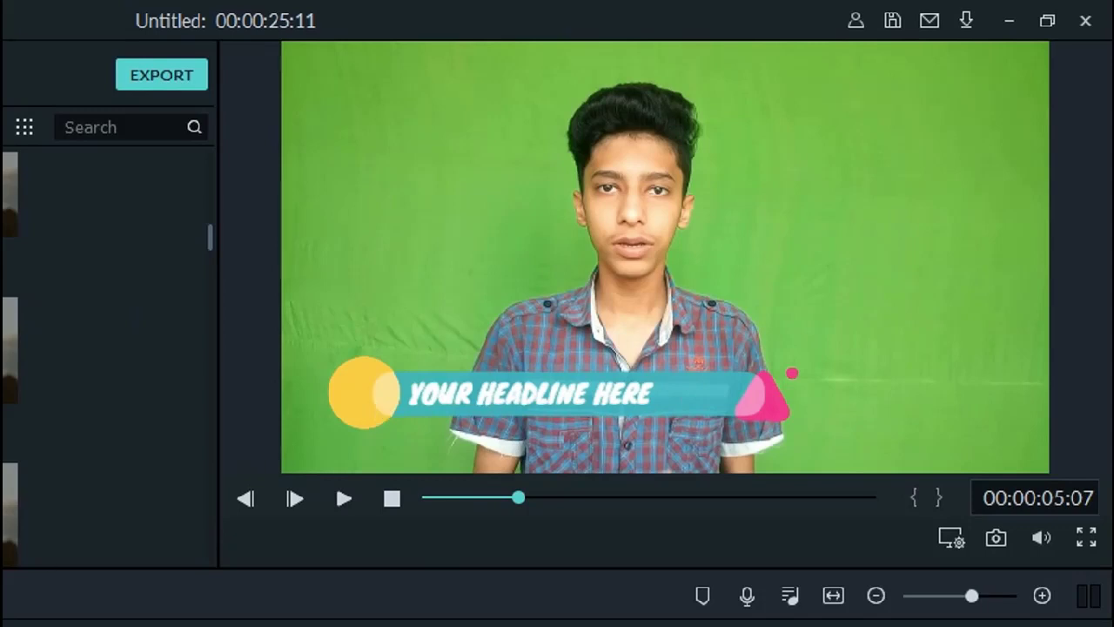
Move the lower third's graphics and headline text slightly lower in the video frame
left_click(536, 397)
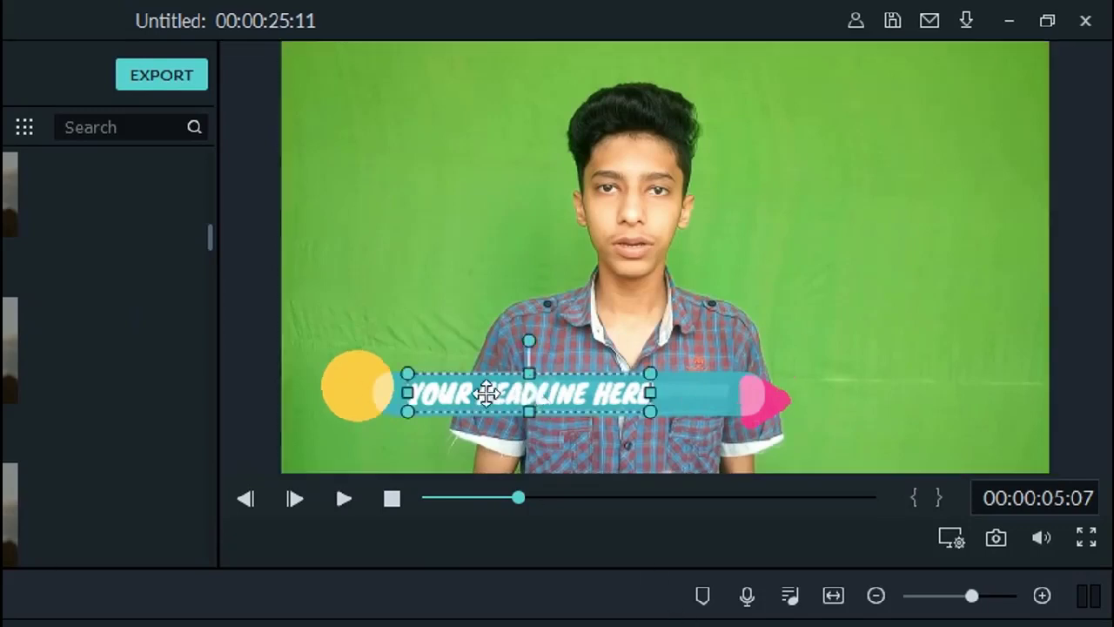
left_click(366, 388)
left_click_drag(365, 388, 359, 413)
left_click(485, 393)
left_click_drag(485, 394, 486, 412)
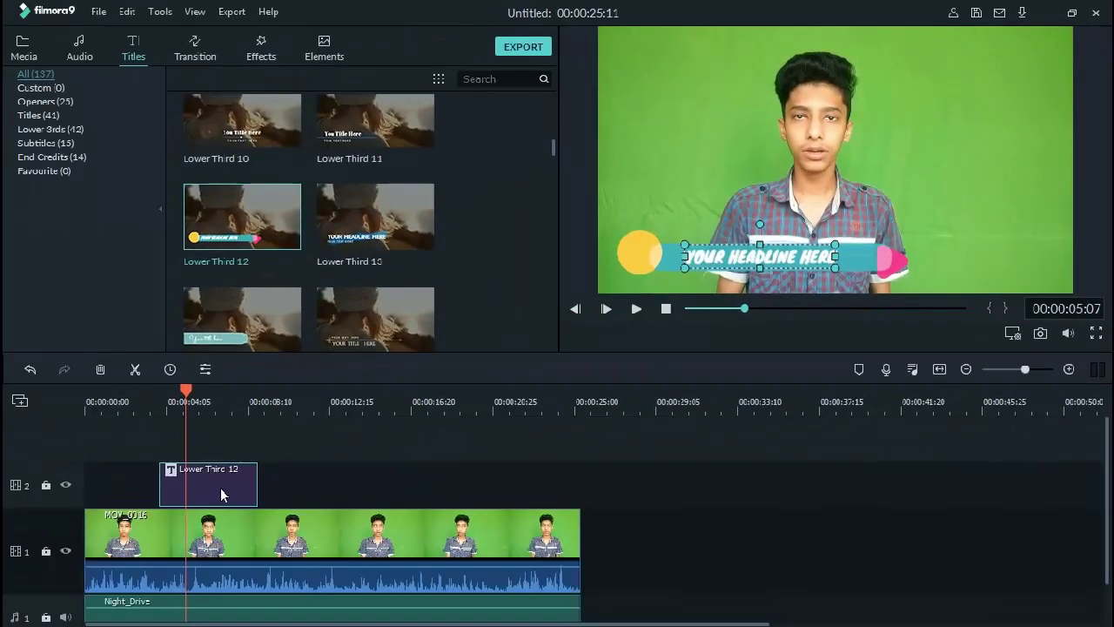
Open the Lower Third 12 clip for editing and replace its headline text with "TaHa TV"
double_click(221, 494)
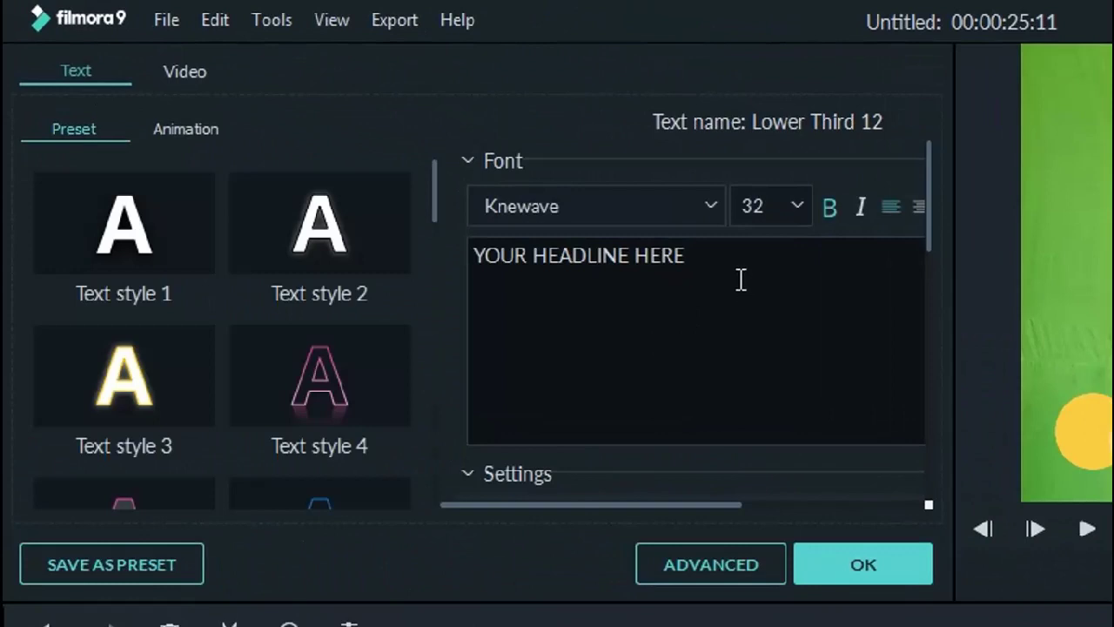
left_click(699, 269)
key("BackSpace")
key("BackSpace")
key("BackSpace")
key("BackSpace")
key("BackSpace")
key("BackSpace")
key("BackSpace")
key("BackSpace")
key("BackSpace")
key("BackSpace")
key("BackSpace")
key("BackSpace")
key("BackSpace")
key("BackSpace")
key("BackSpace")
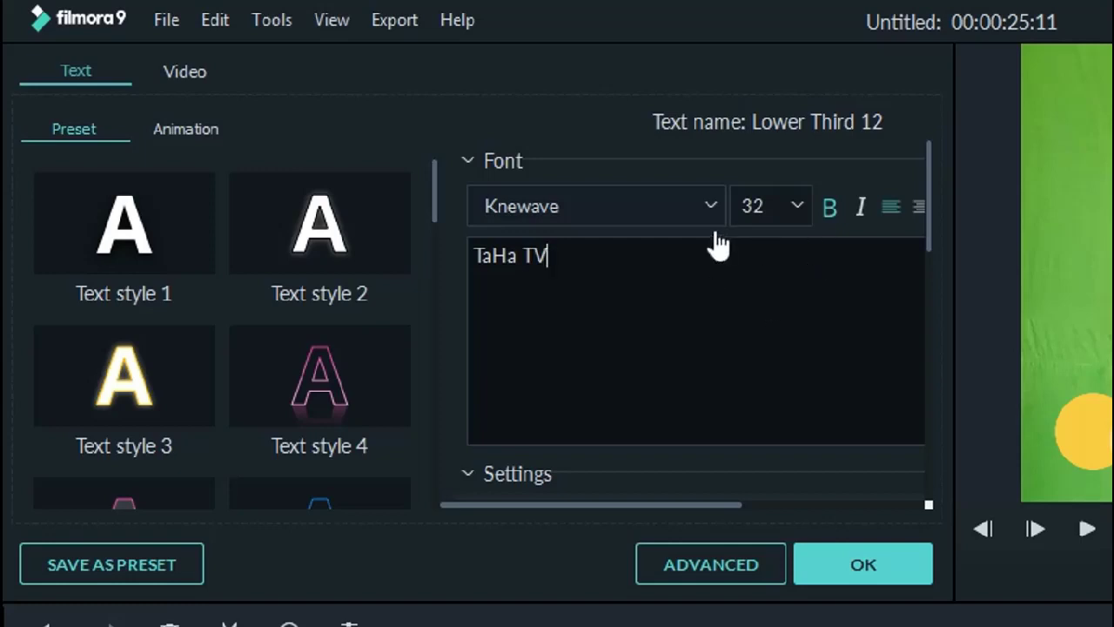
Change the font of the "TaHa TV" text to Kumar One
left_click(712, 208)
scroll(687, 368, "down", 8)
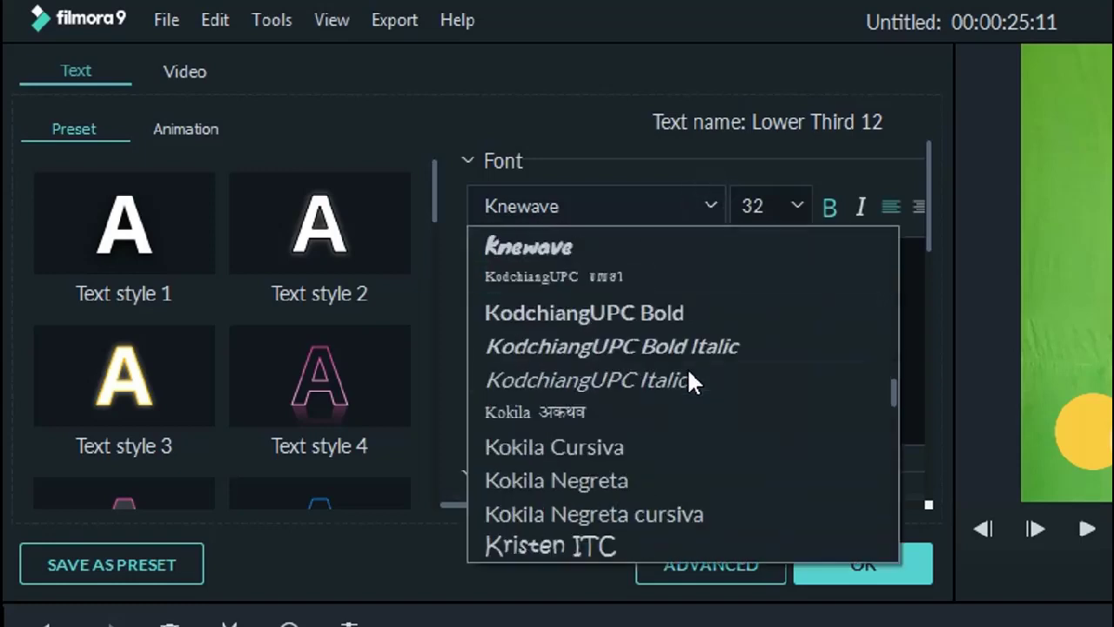
scroll(705, 427, "up", 2)
scroll(718, 451, "up", 3)
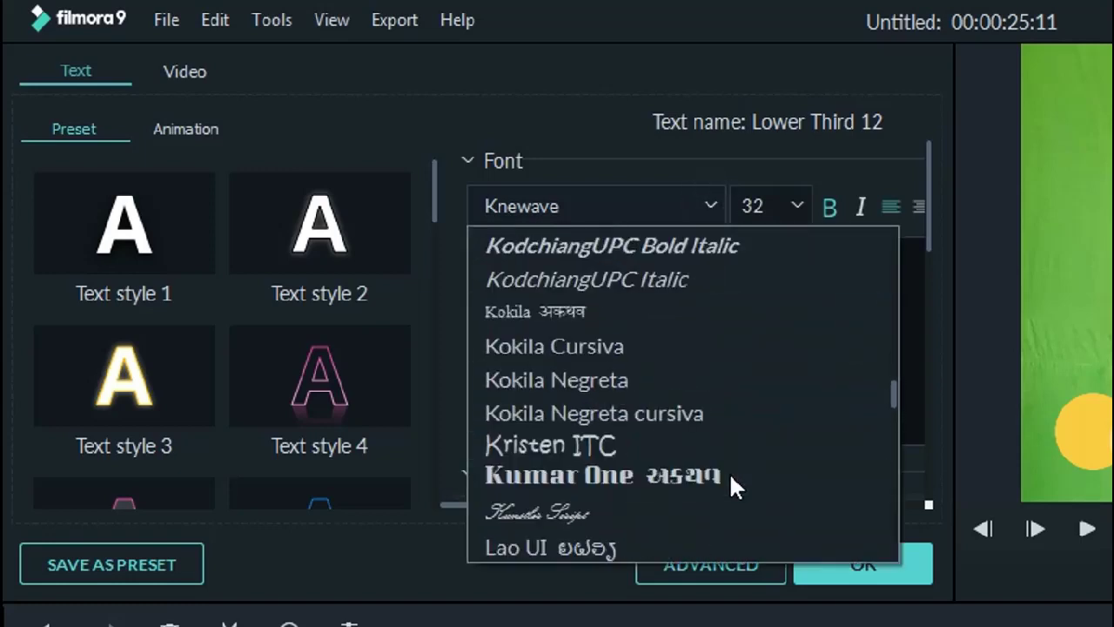
left_click(693, 474)
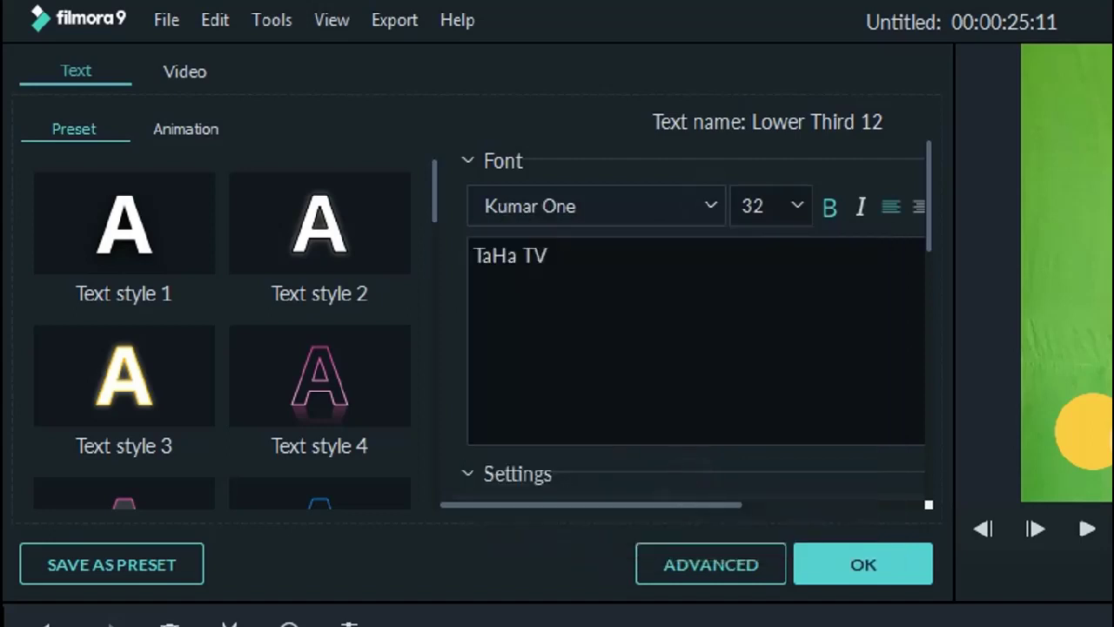
Try font sizes 44 and 150 on the "TaHa TV" text
left_click(798, 209)
scroll(784, 322, "down", 1)
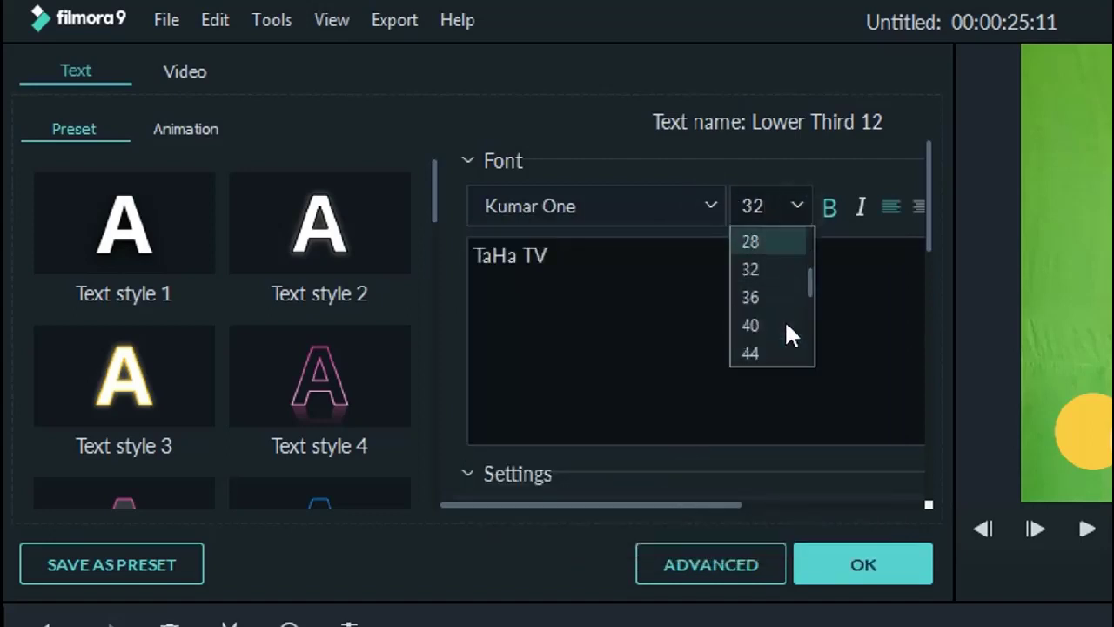
left_click(771, 353)
left_click(798, 206)
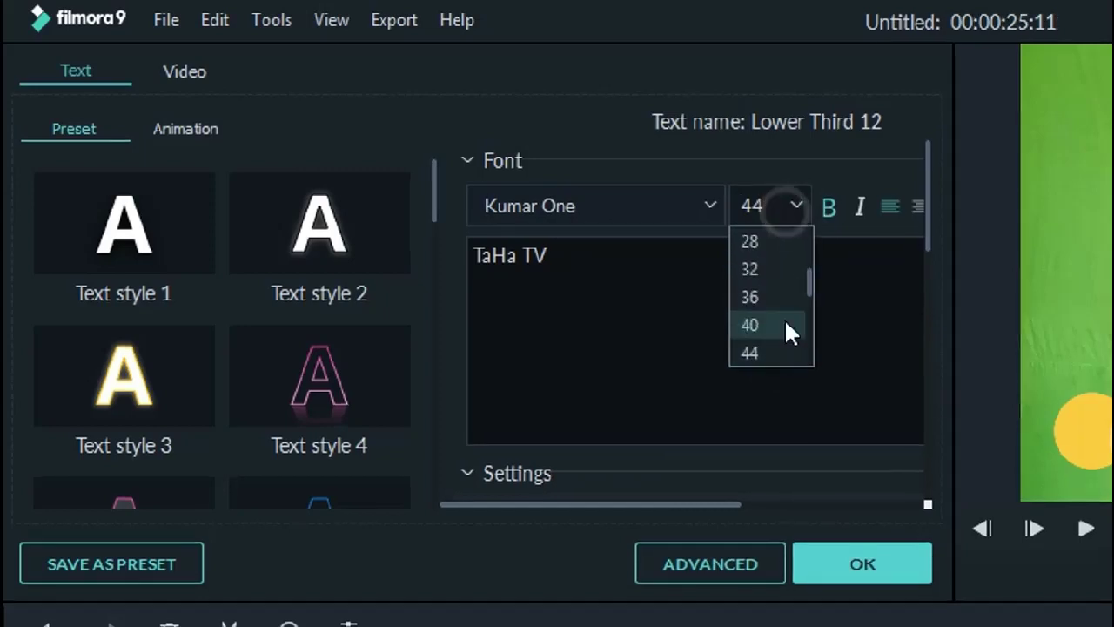
scroll(789, 306, "down", 3)
left_click(766, 351)
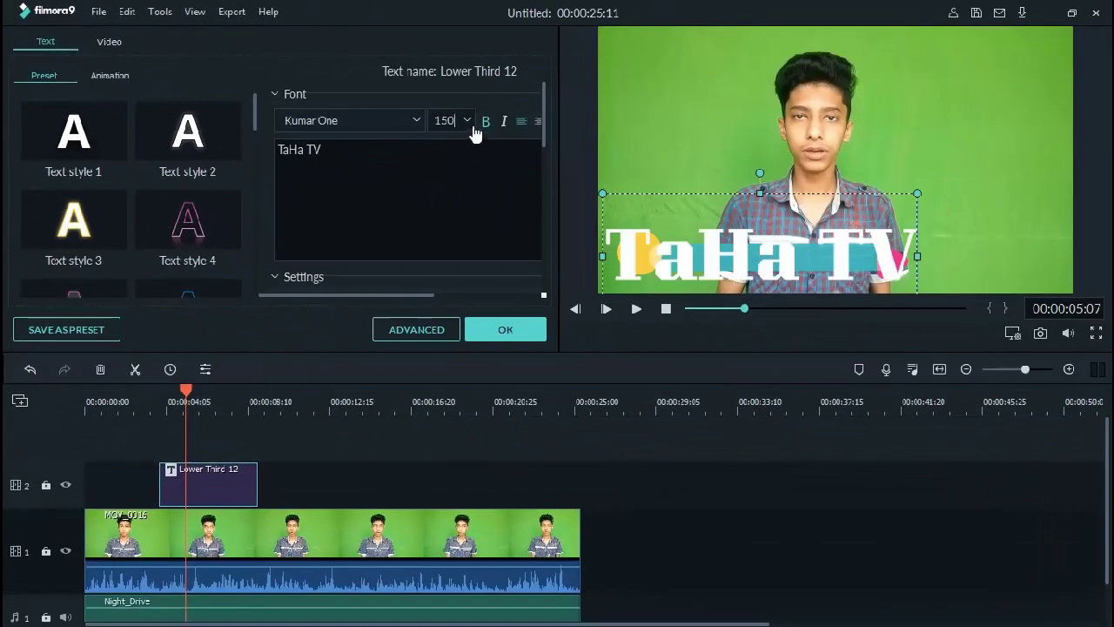
Set the font size of the "TaHa TV" text to 62 so it fits within the lower third's bar
left_click(471, 124)
left_click(455, 172)
left_click(460, 126)
scroll(455, 171, "up", 5)
left_click(443, 202)
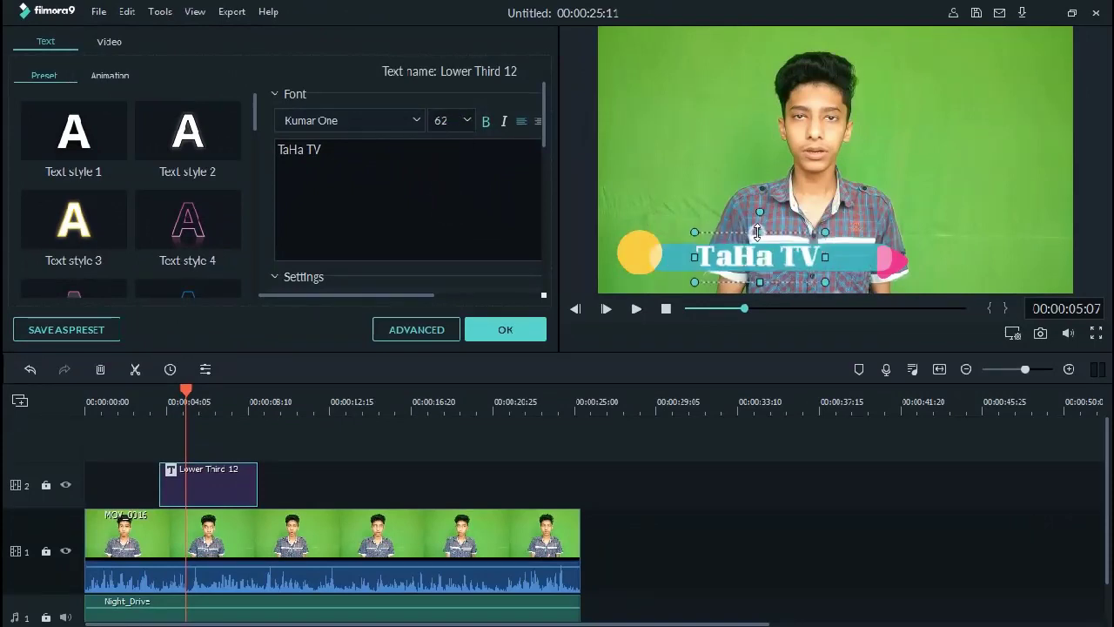
Apply the Text style 2 preset to the "TaHa TV" text and confirm the title edits
scroll(131, 200, "down", 10)
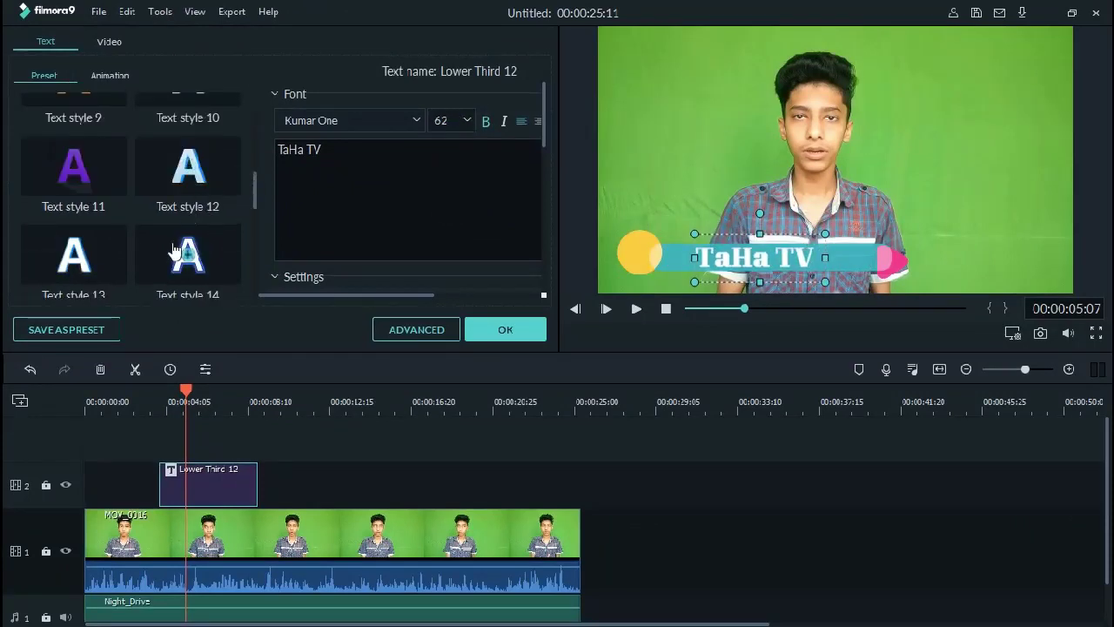
scroll(194, 253, "up", 10)
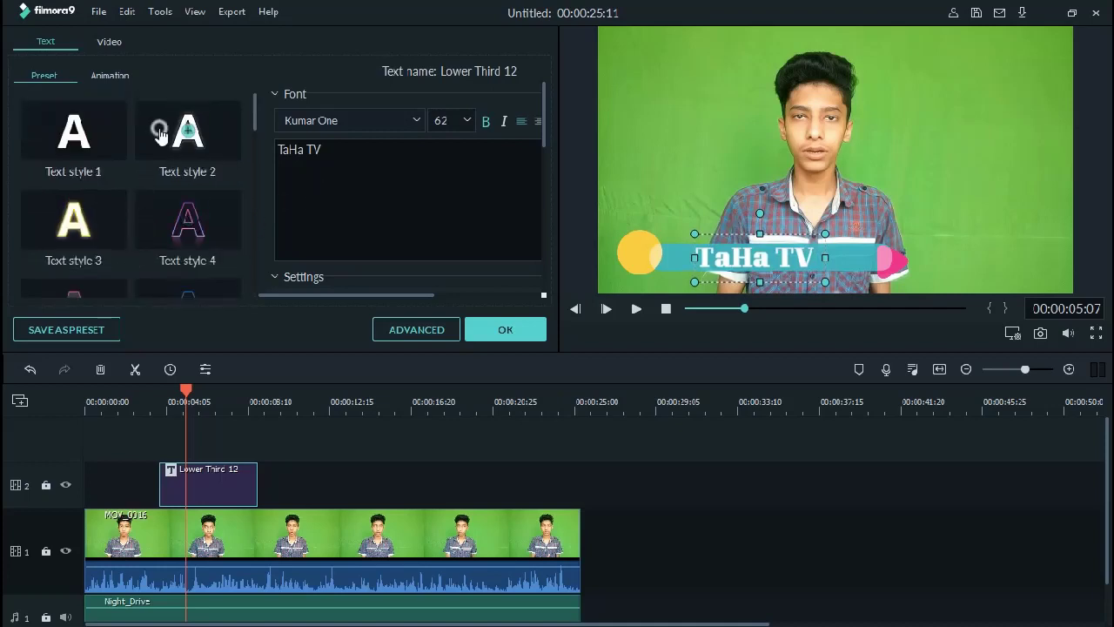
left_click(160, 128)
left_click(147, 217)
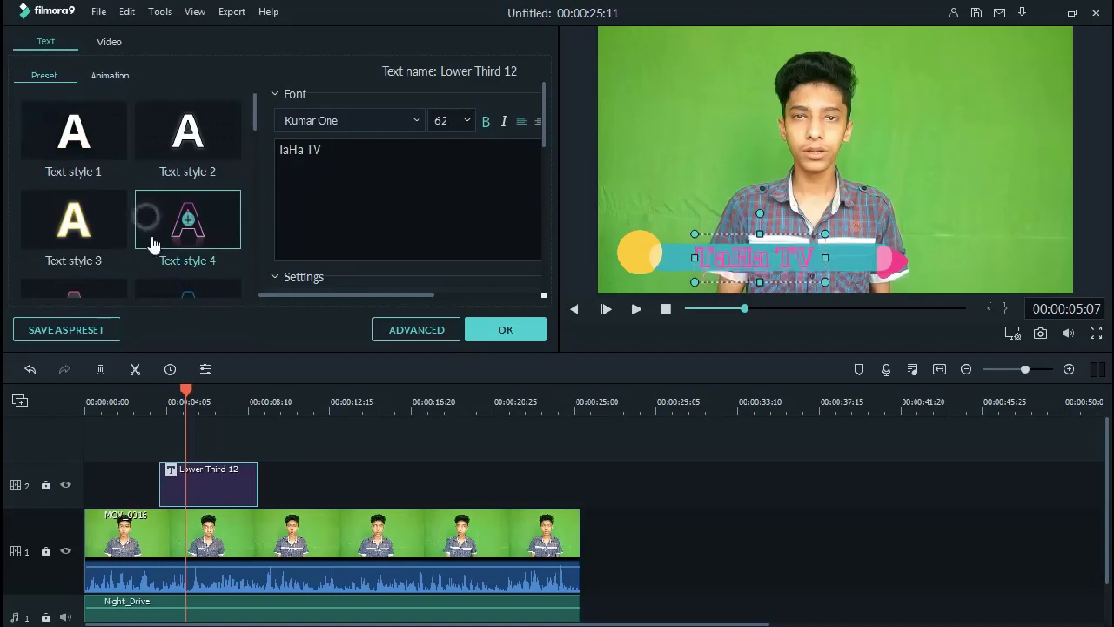
left_click(156, 121)
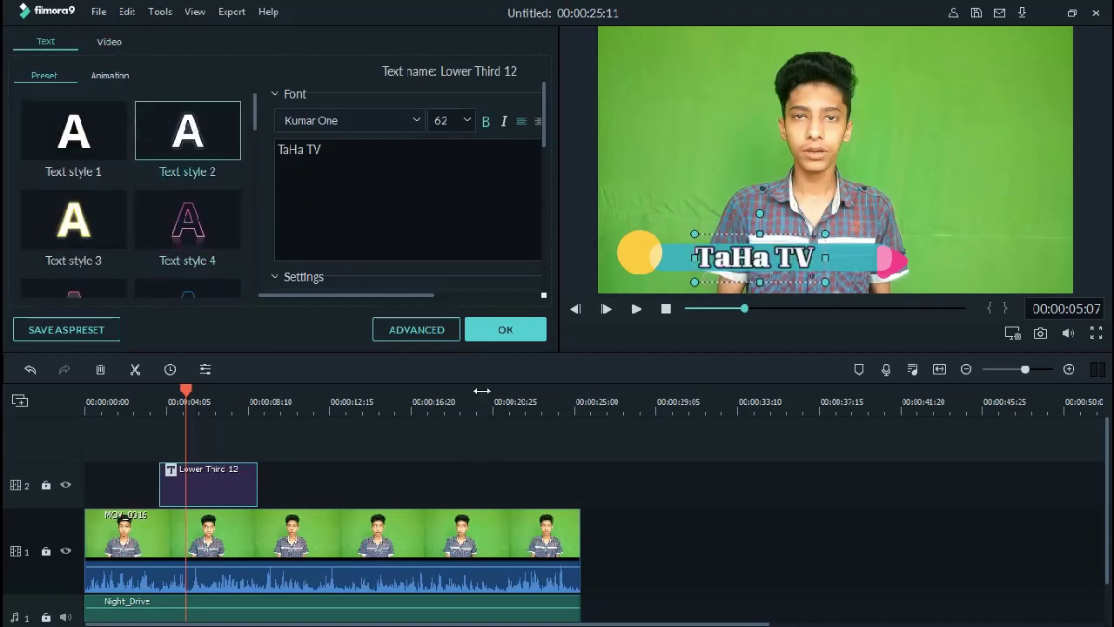
left_click(508, 334)
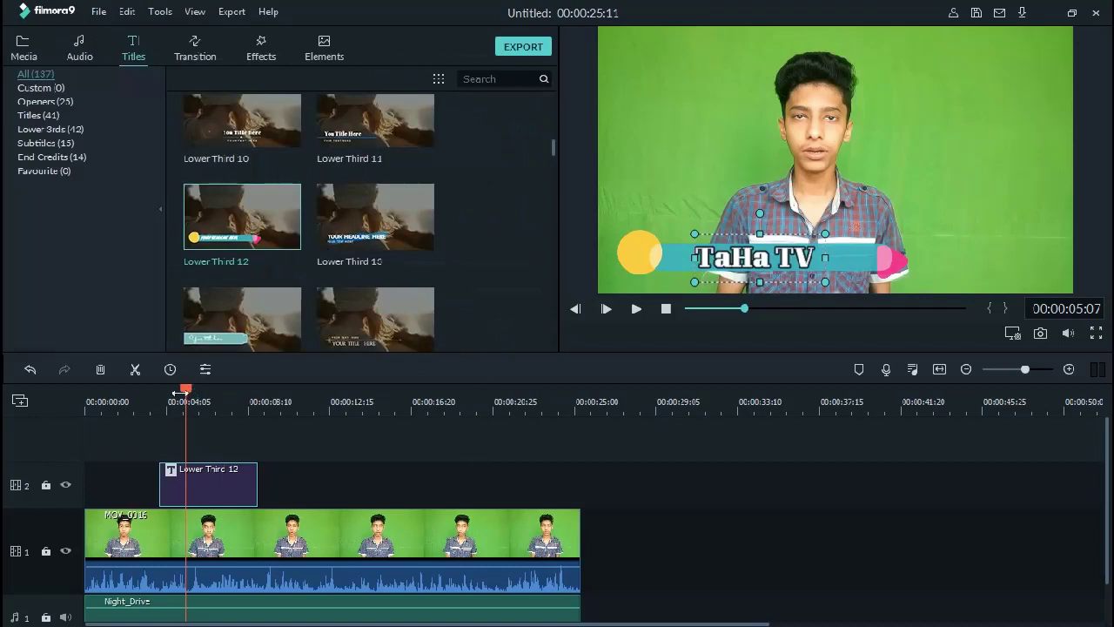
Play the video from 00:00:03:15, just before the lower third starts, to review the finished title
left_click_drag(187, 397, 153, 397)
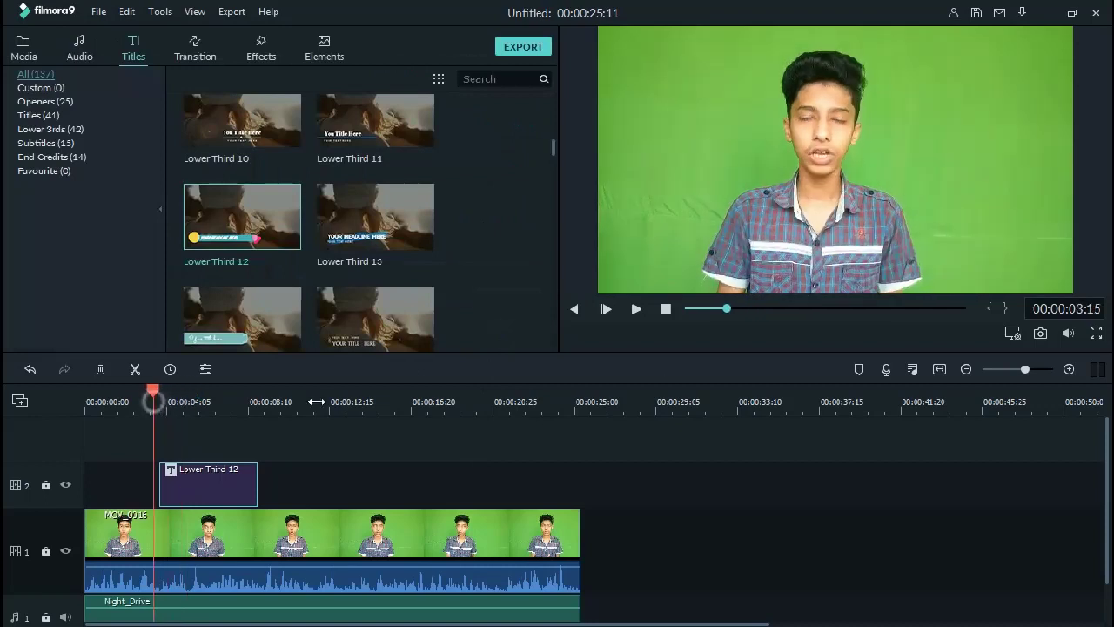
left_click(637, 308)
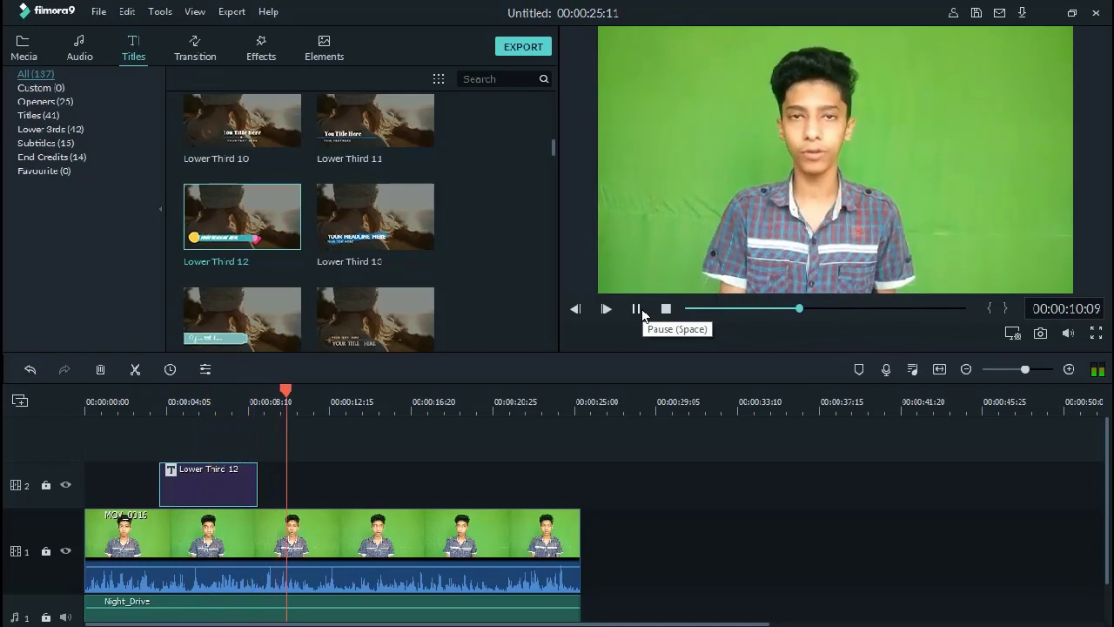
left_click(639, 309)
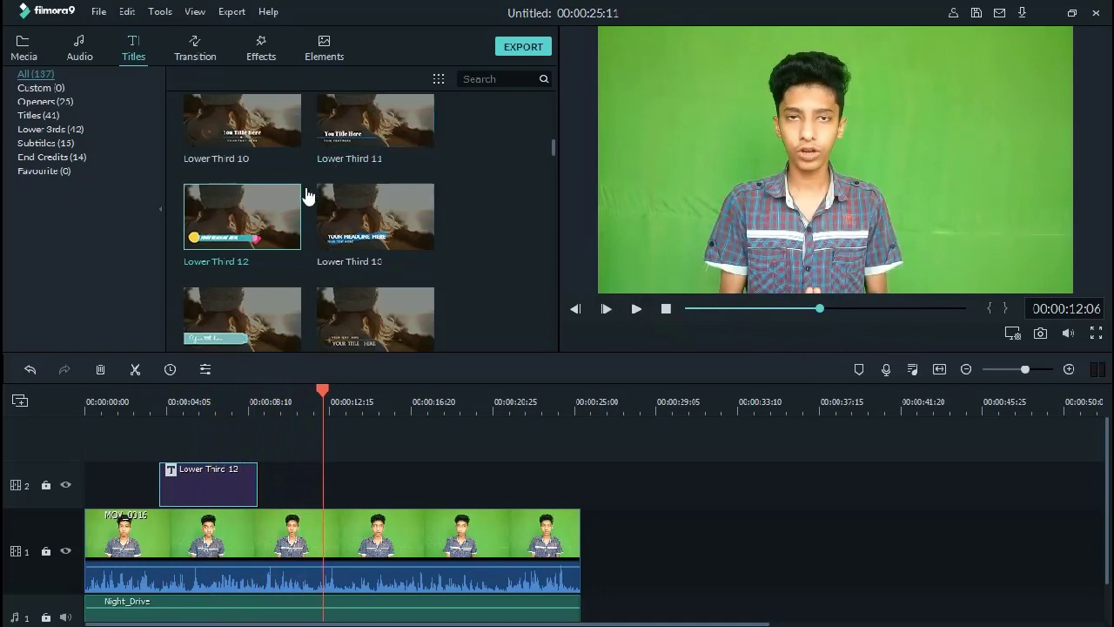
Add the Title 11 template to track 2 at 00:00:12:06 and preview its opening animation
scroll(214, 241, "down", 10)
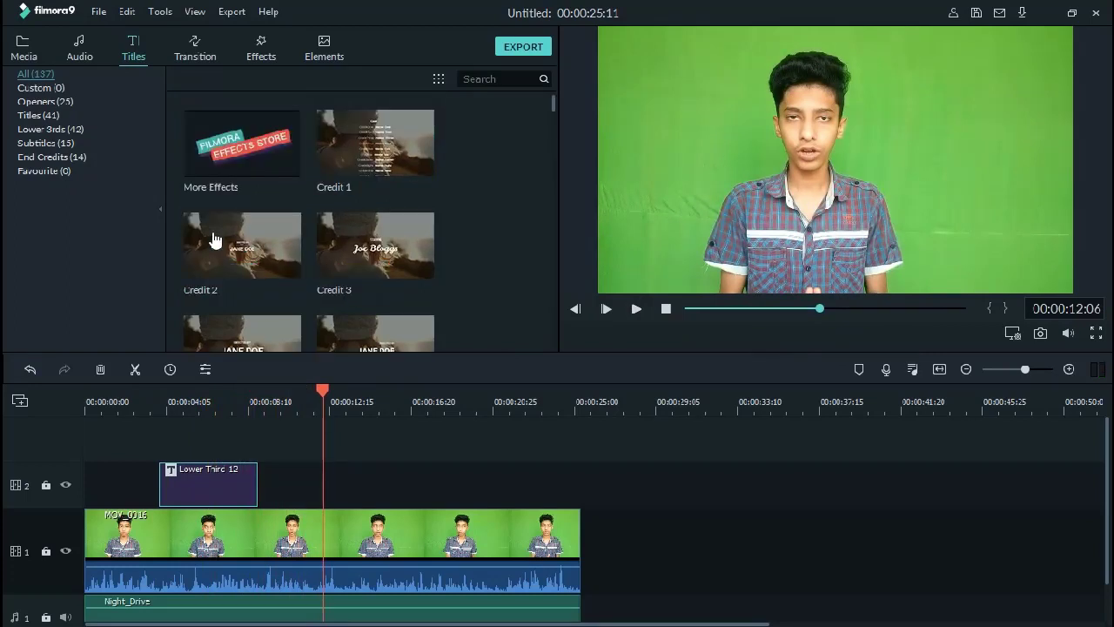
scroll(214, 240, "down", 15)
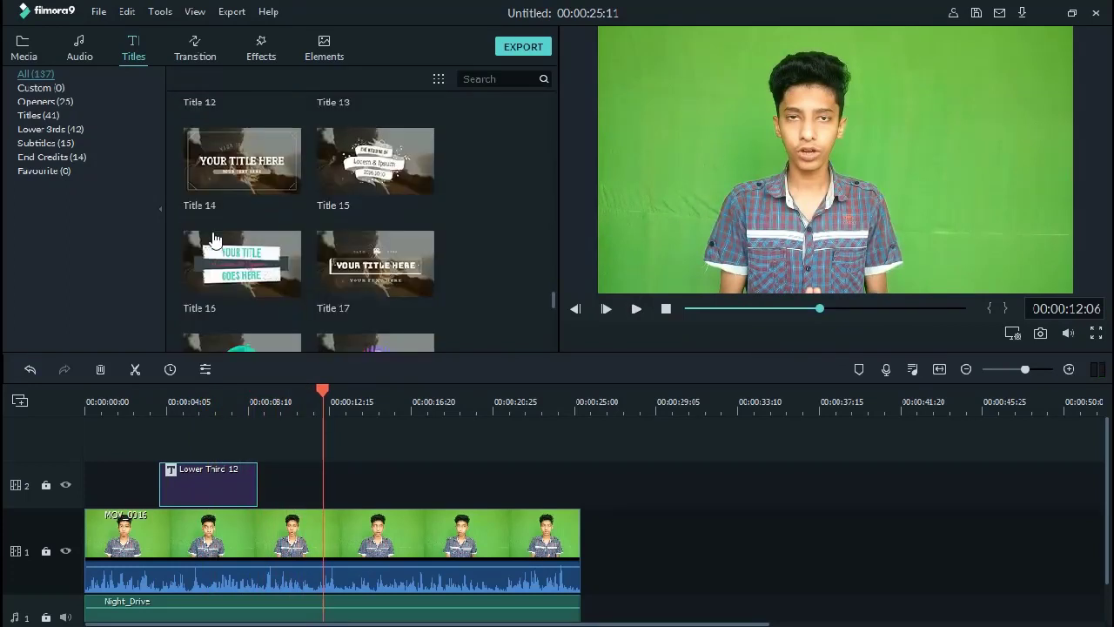
scroll(217, 240, "down", 4)
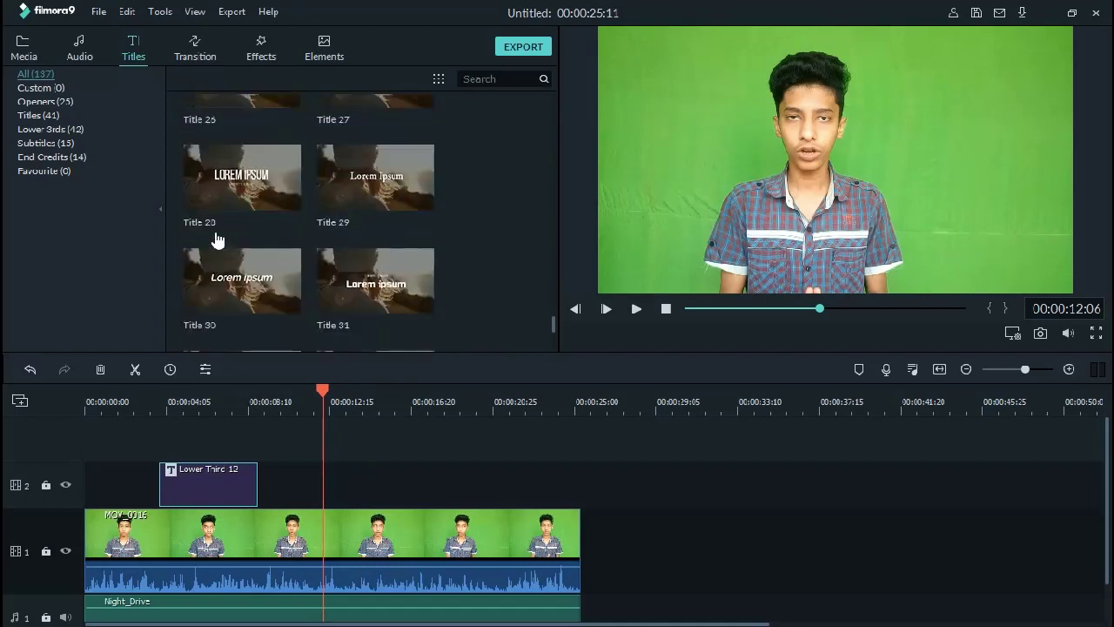
scroll(293, 241, "up", 2)
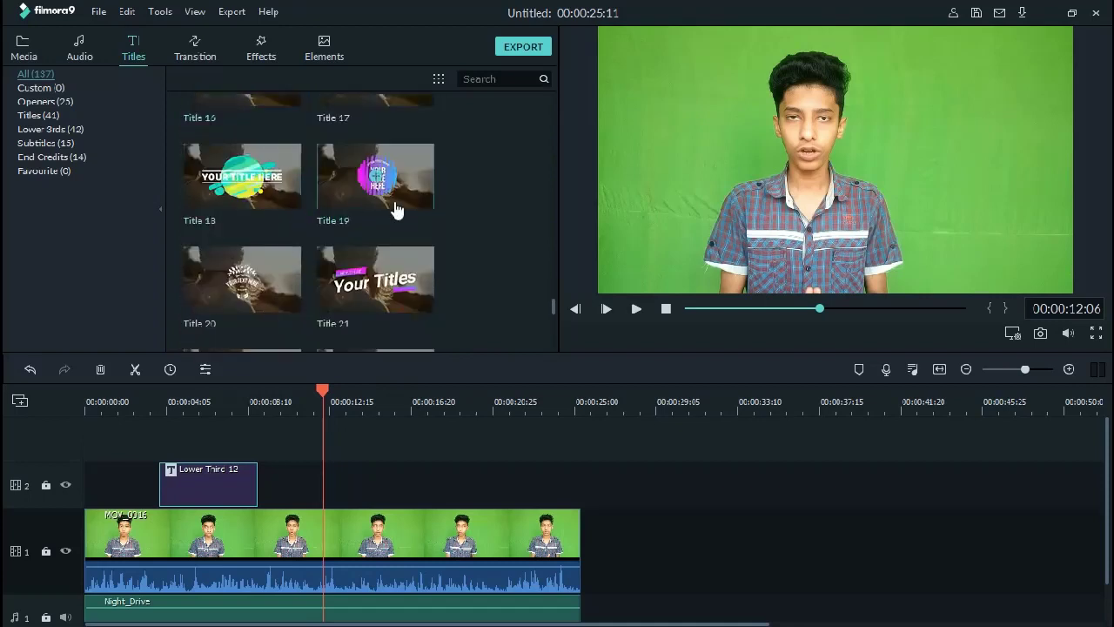
scroll(396, 211, "up", 3)
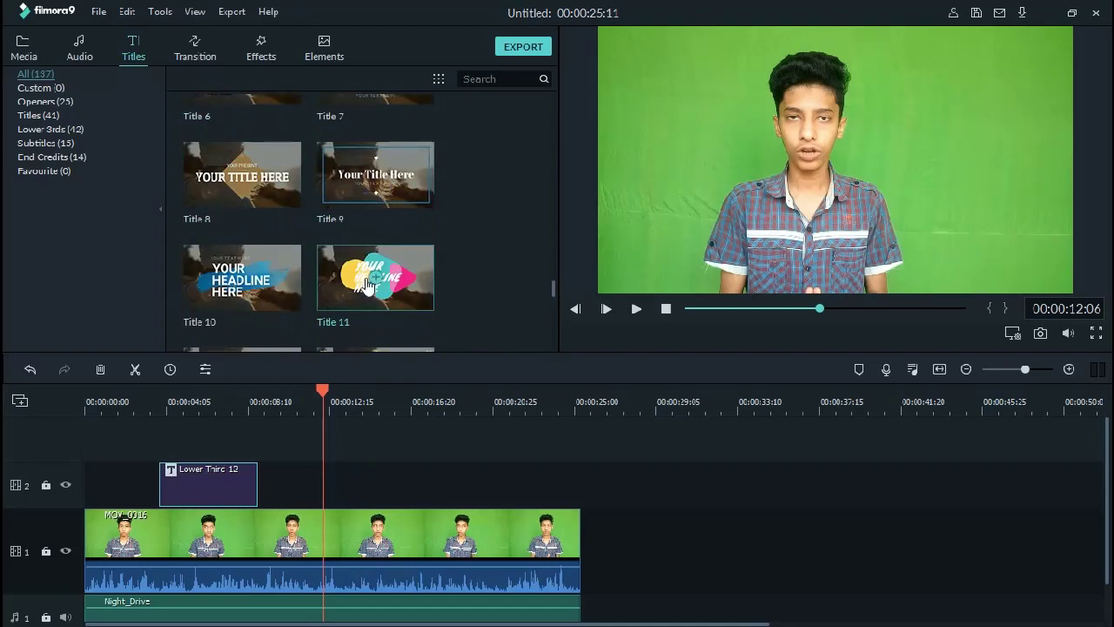
left_click_drag(346, 282, 327, 472)
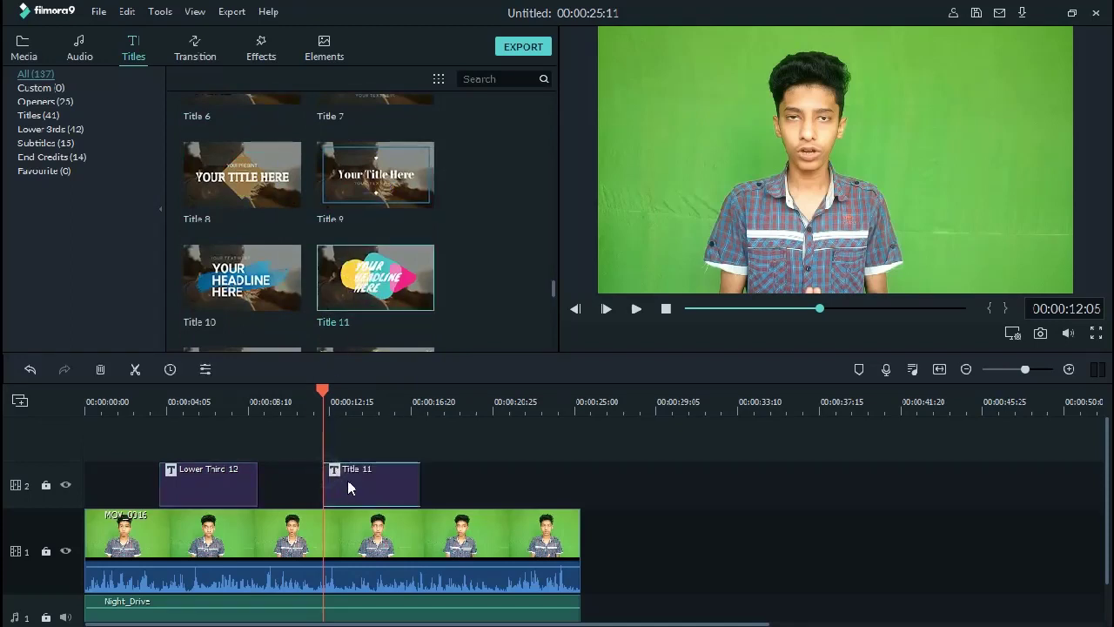
left_click(639, 311)
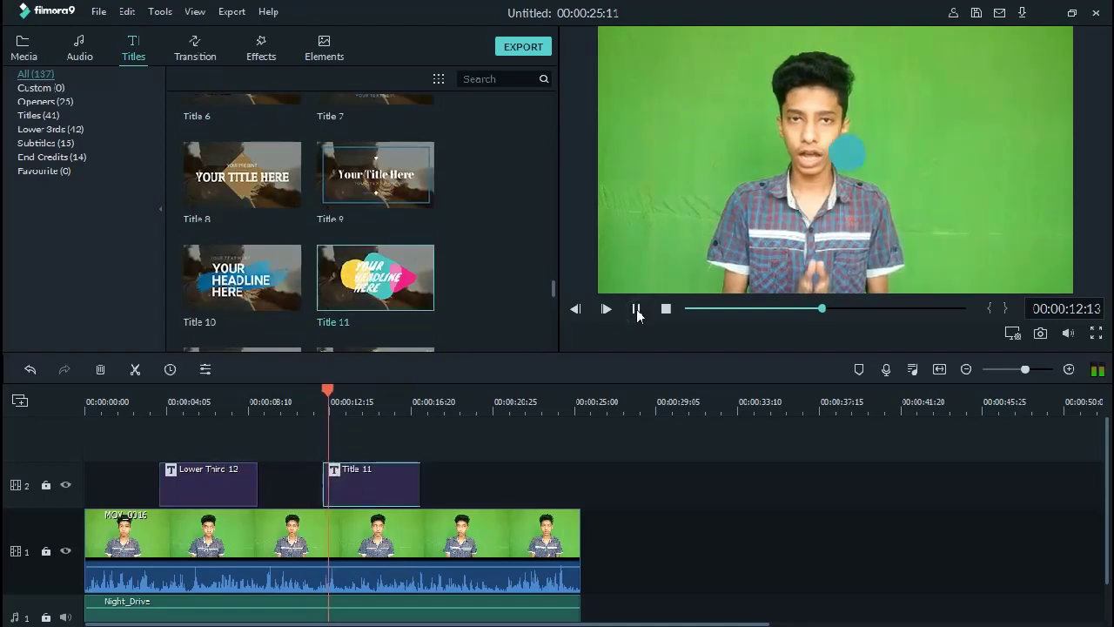
left_click(637, 311)
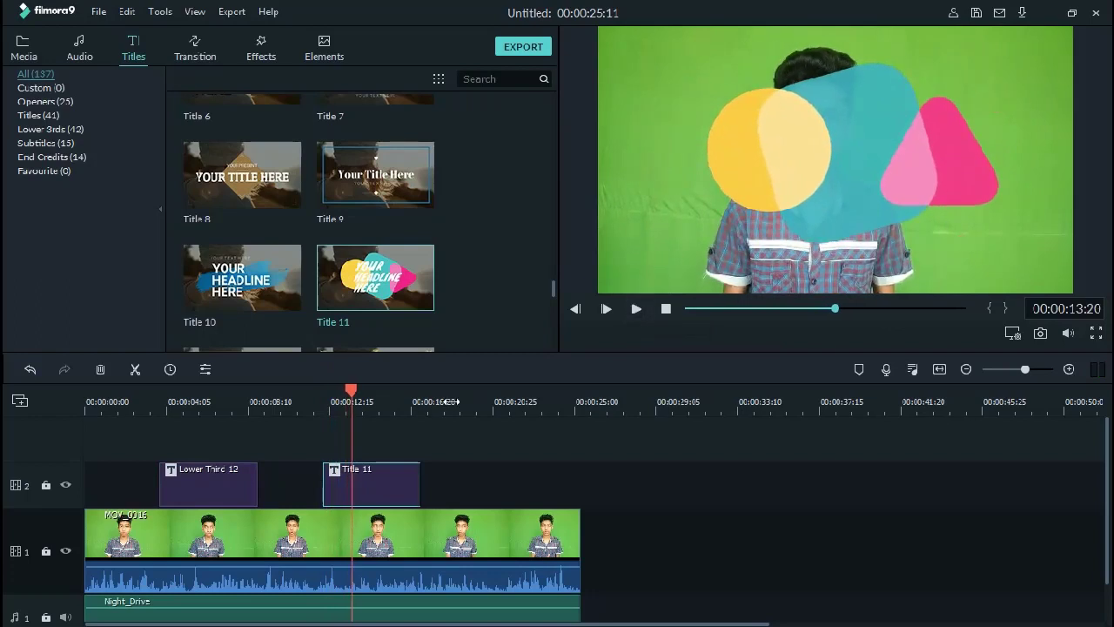
Open the Title 11 text for editing, close it without changes and delete Title 11 from track 2
double_click(414, 487)
left_click_drag(356, 169, 277, 150)
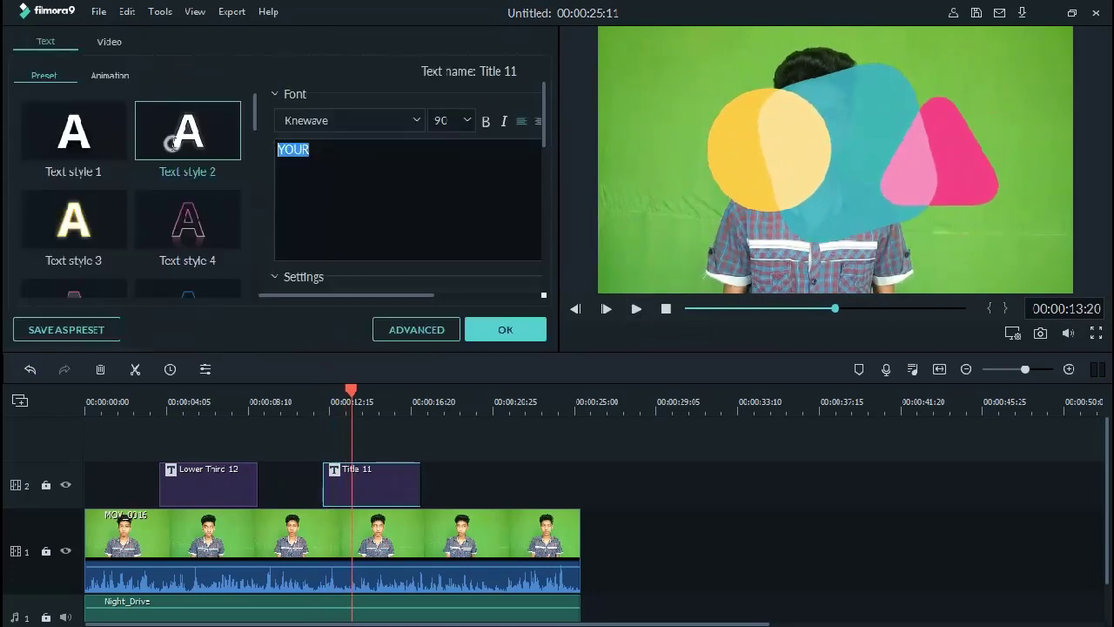
left_click(509, 332)
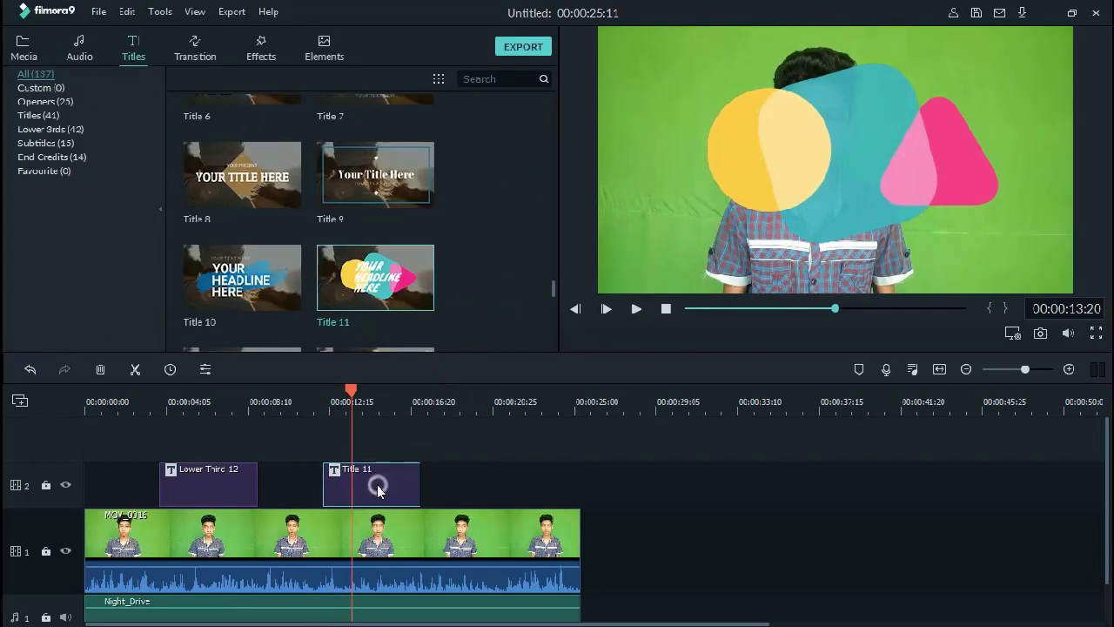
key("Delete")
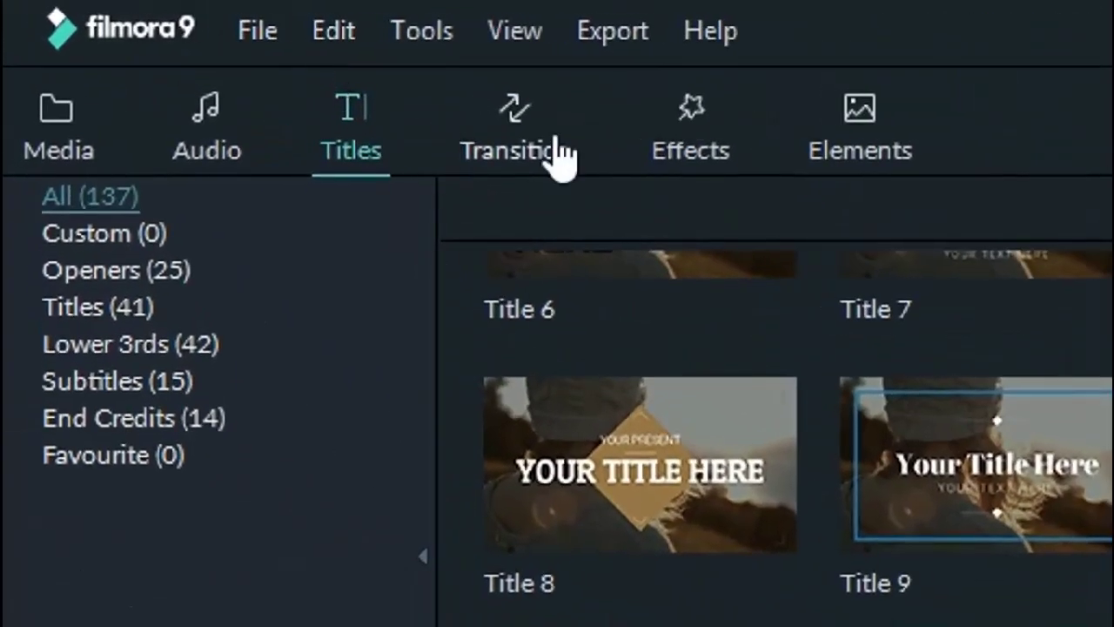
Browse the full transition library and advance the video to 00:00:14:00
left_click(534, 143)
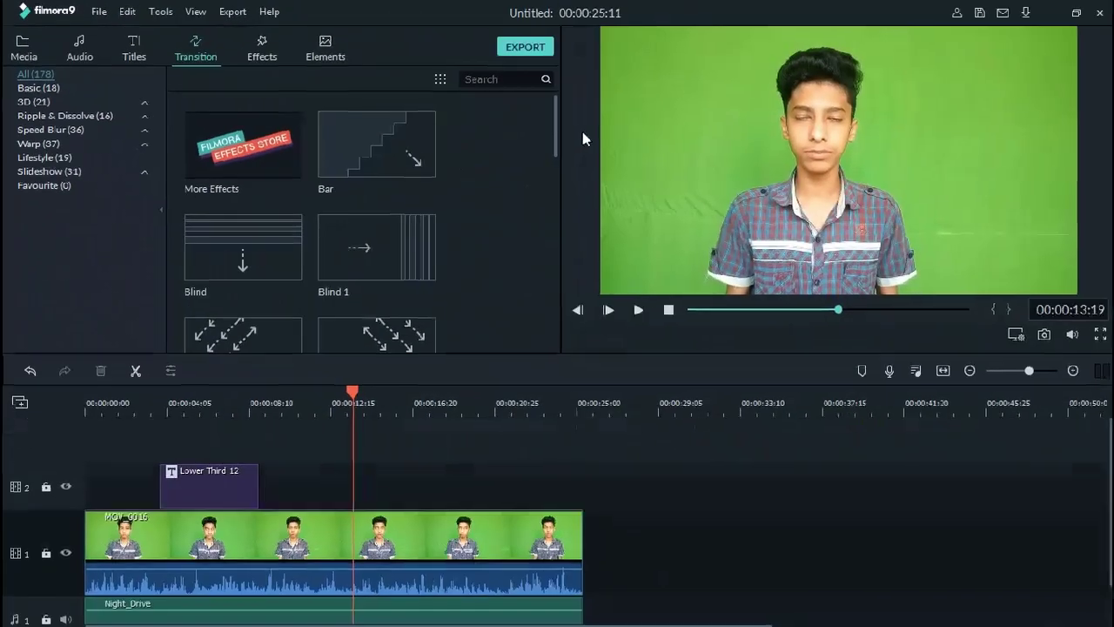
scroll(443, 149, "down", 10)
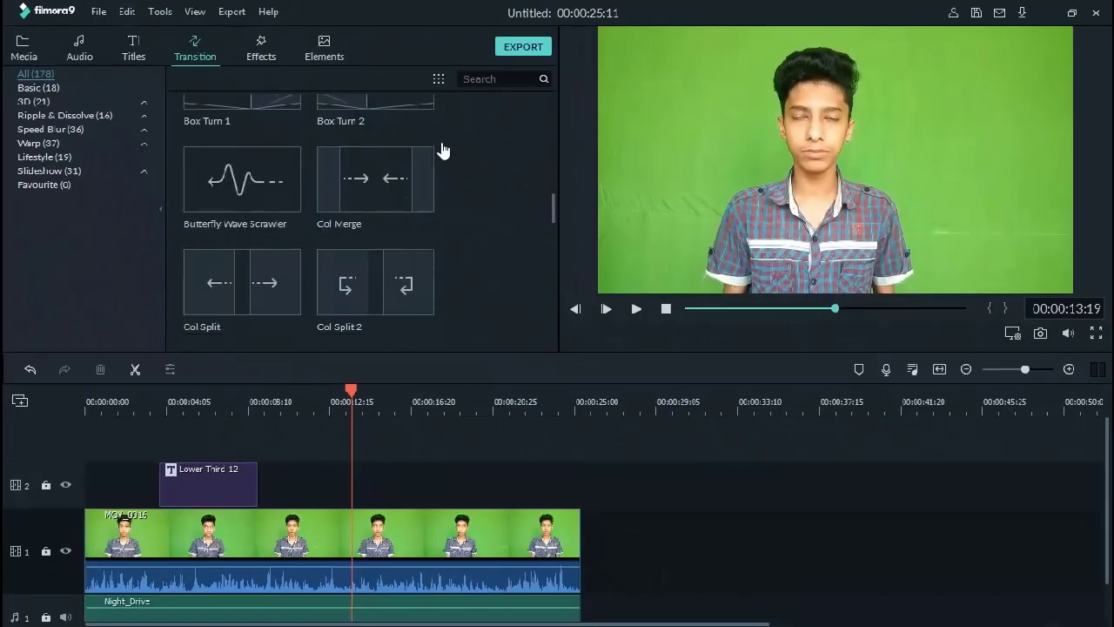
scroll(448, 170, "up", 5)
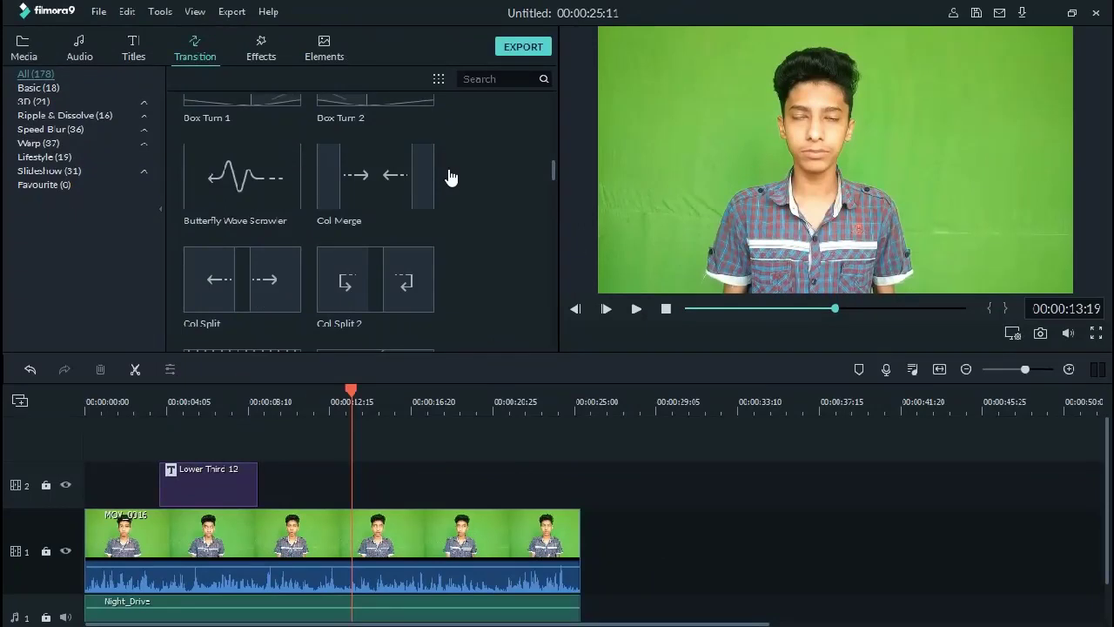
left_click(636, 308)
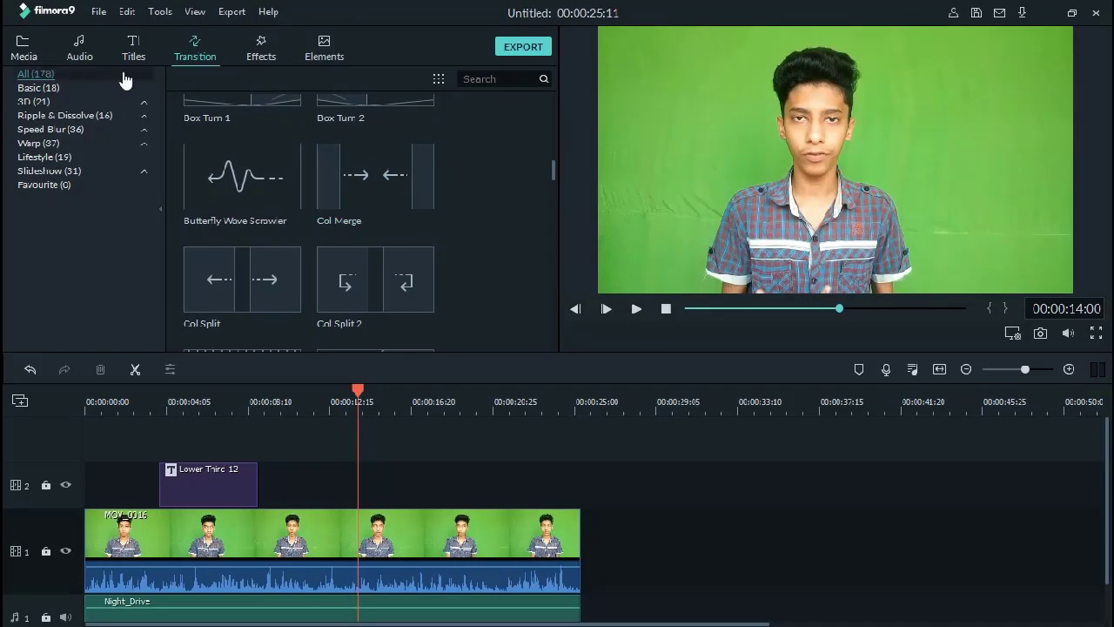
Import the bugatti_PNG35 image from the Work folder into the project media
left_click(17, 49)
left_click(231, 84)
left_click(236, 95)
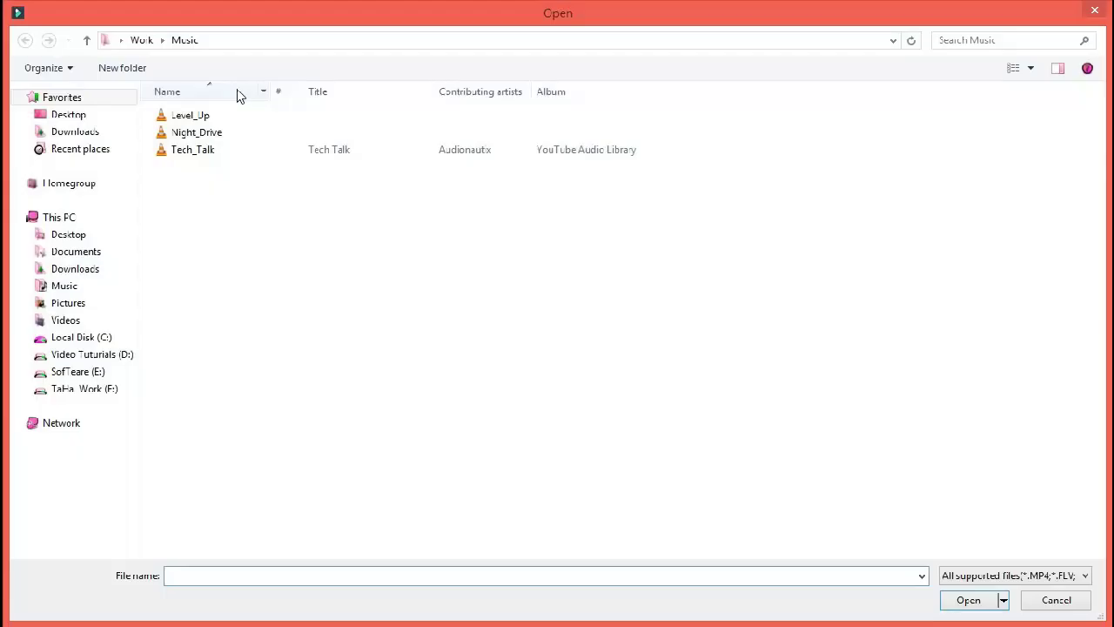
left_click(139, 40)
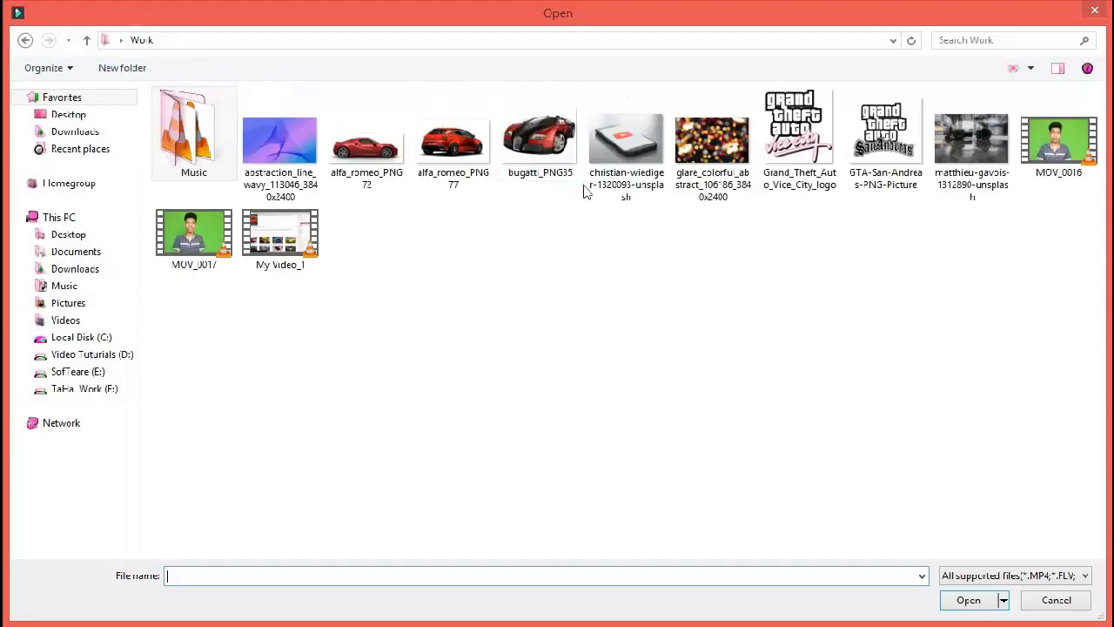
double_click(540, 157)
Place the bugatti_PNG35 image on track 2 at the playhead, above the main video
left_click_drag(228, 261, 366, 522)
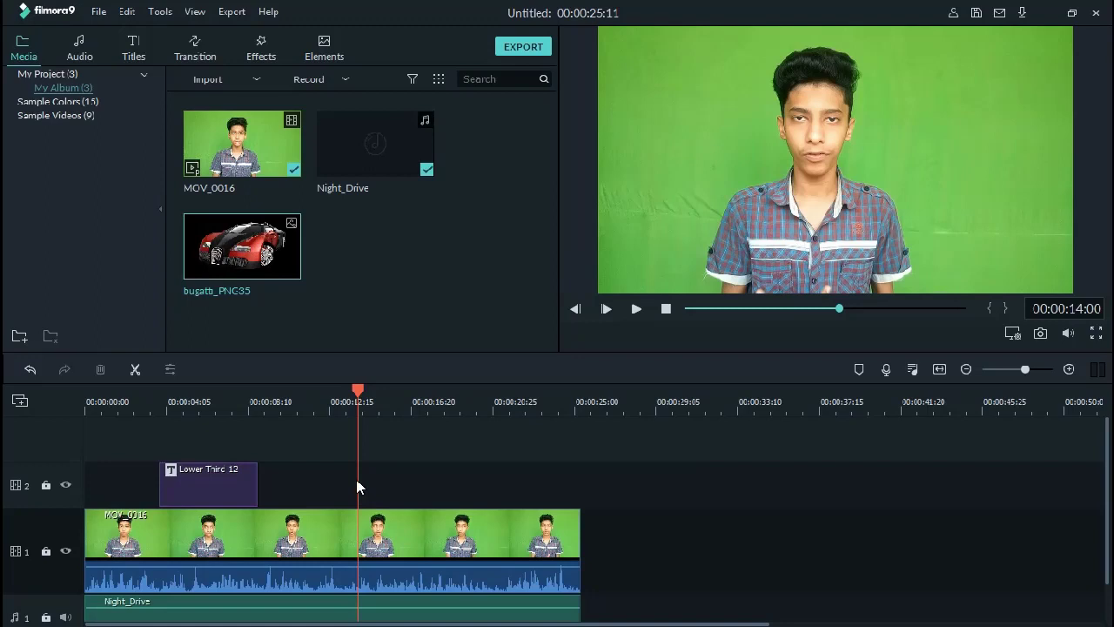
mouse_move(217, 253)
left_click_drag(213, 254, 359, 485)
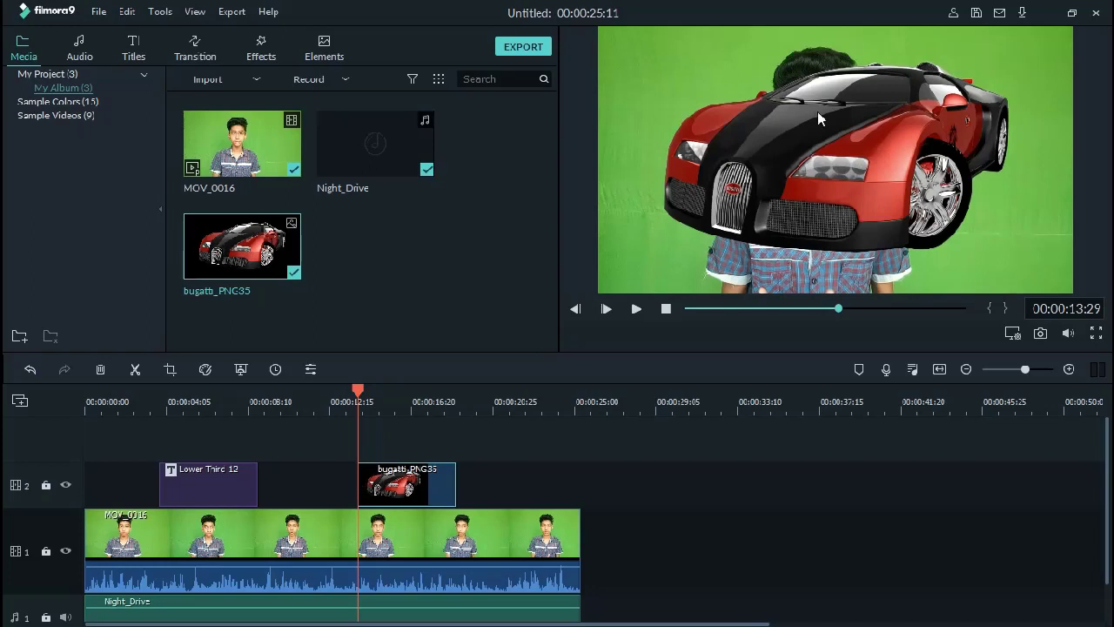
Shrink the car image to about a third of the frame width, position it left of the presenter's head and preview it
left_click(858, 270)
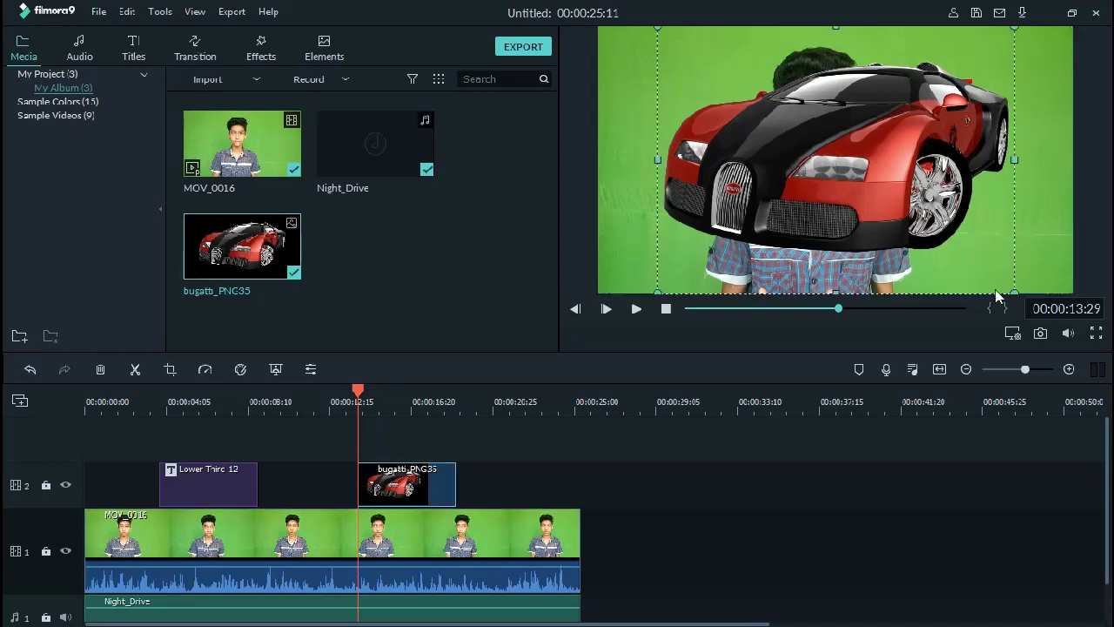
left_click_drag(1013, 291, 681, 145)
left_click_drag(714, 74, 665, 137)
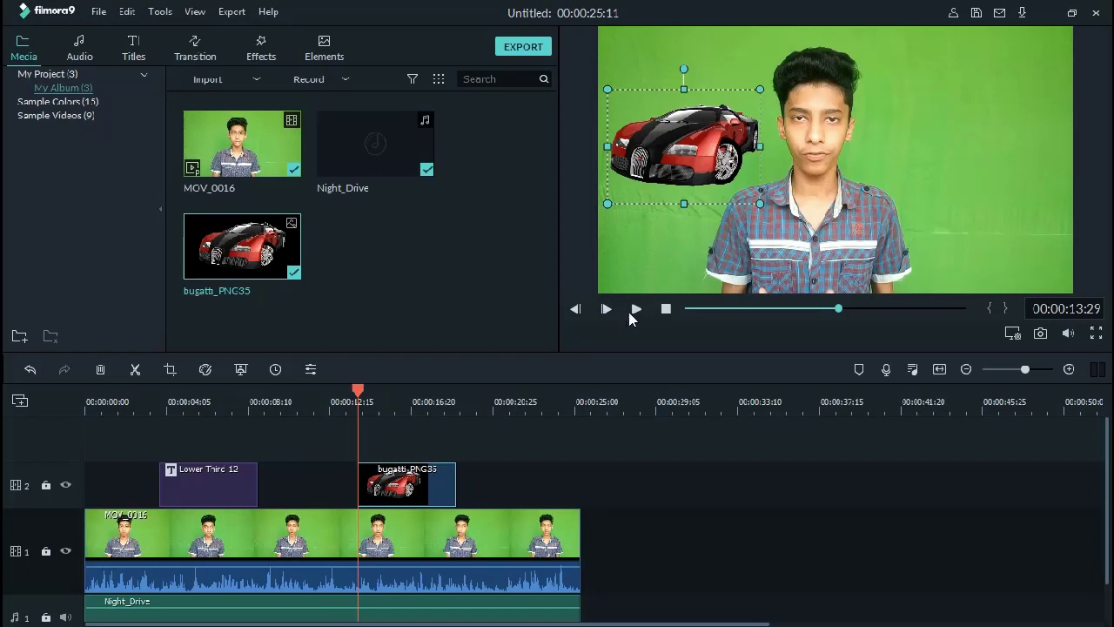
left_click(636, 310)
left_click(635, 311)
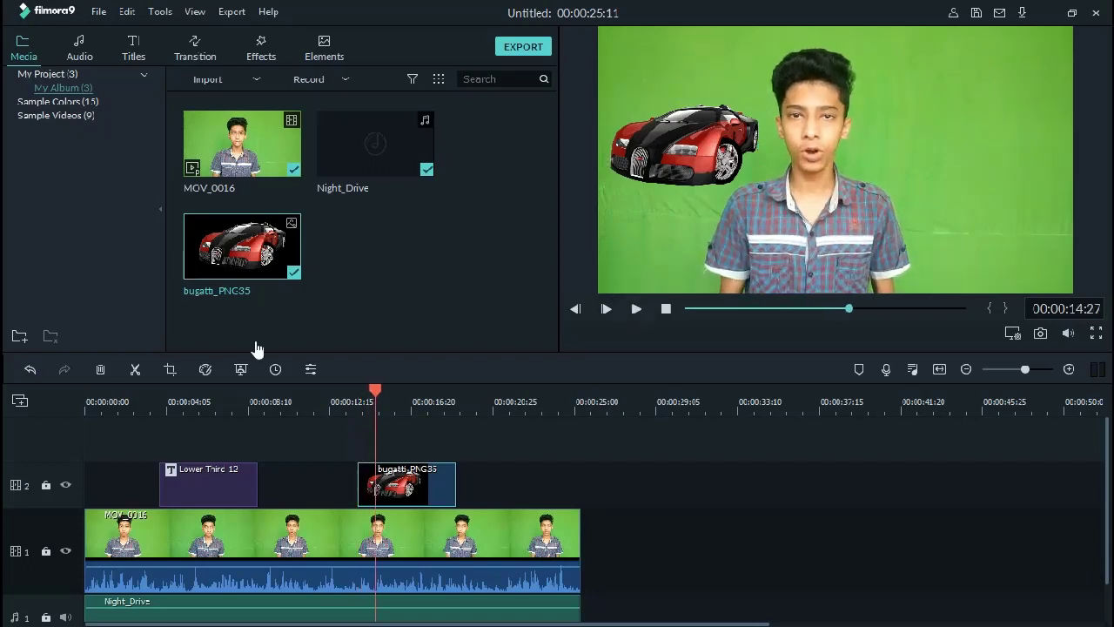
Apply the Blind 1 transition to the start of the bugatti_PNG35 clip on track 2
left_click(194, 46)
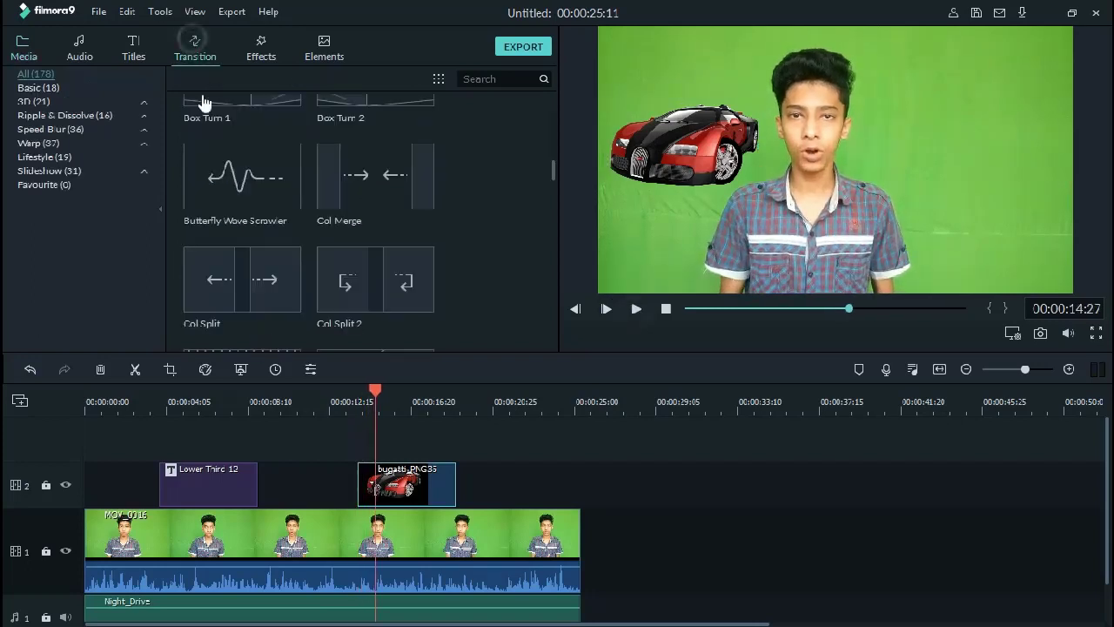
scroll(292, 202, "down", 3)
scroll(362, 224, "up", 10)
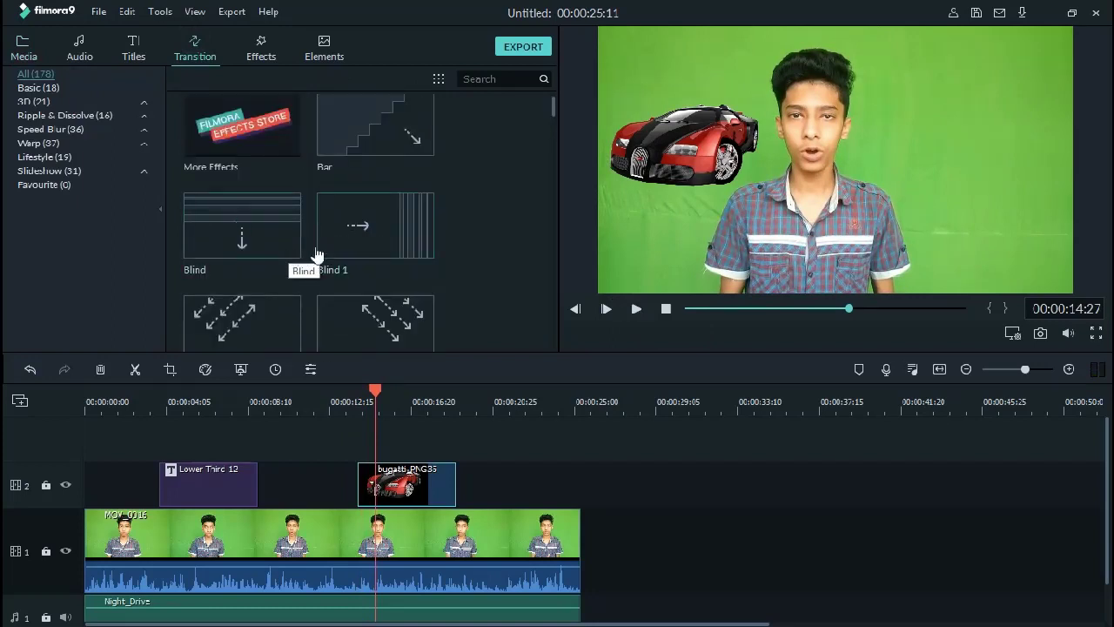
left_click_drag(341, 234, 342, 247)
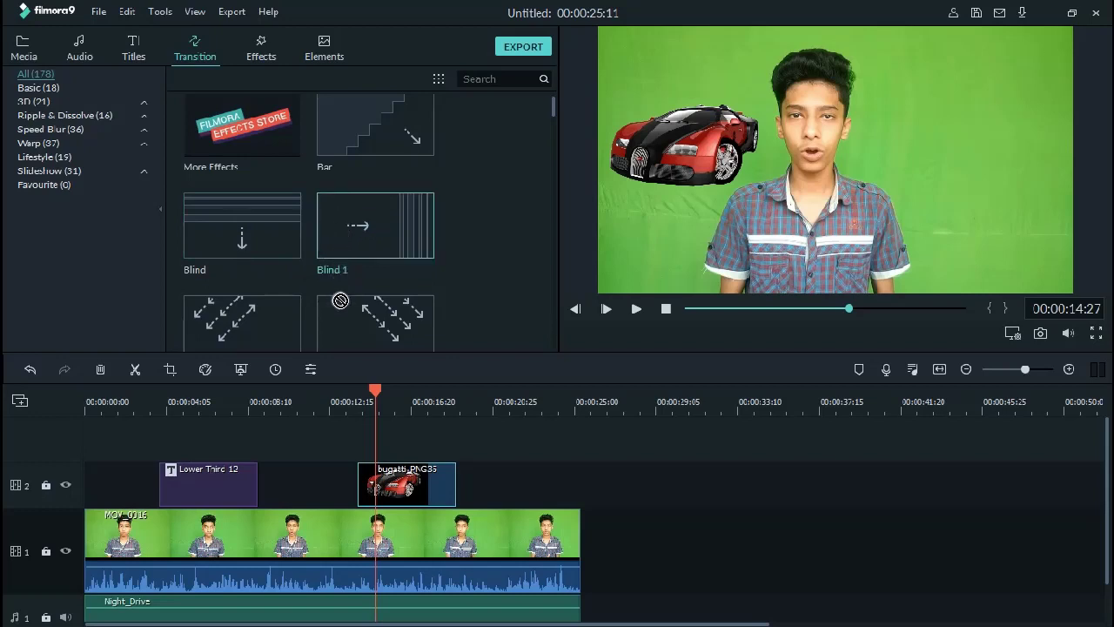
left_click_drag(346, 360, 366, 484)
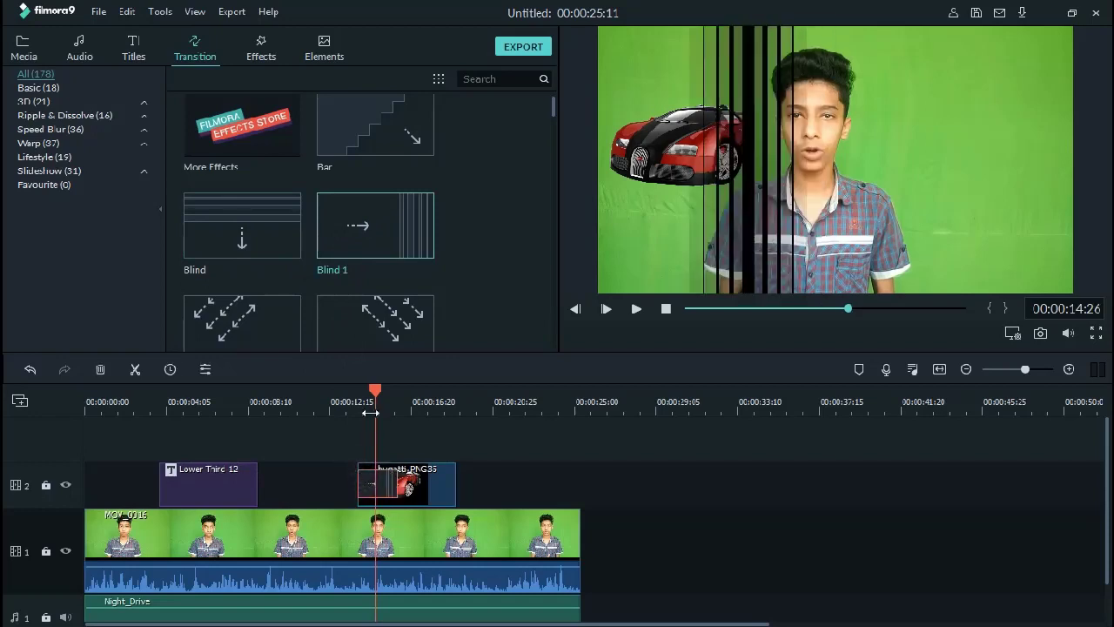
Play the video from 00:00:13:26, just before the car image appears, to review the Blind 1 transition
left_click_drag(379, 394, 356, 394)
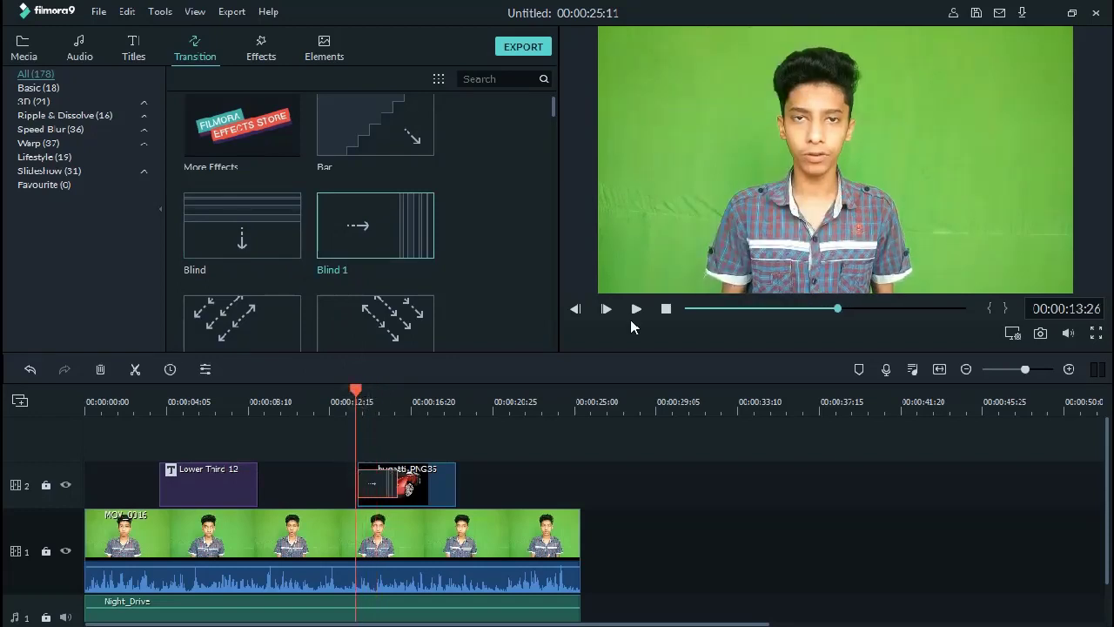
left_click(635, 310)
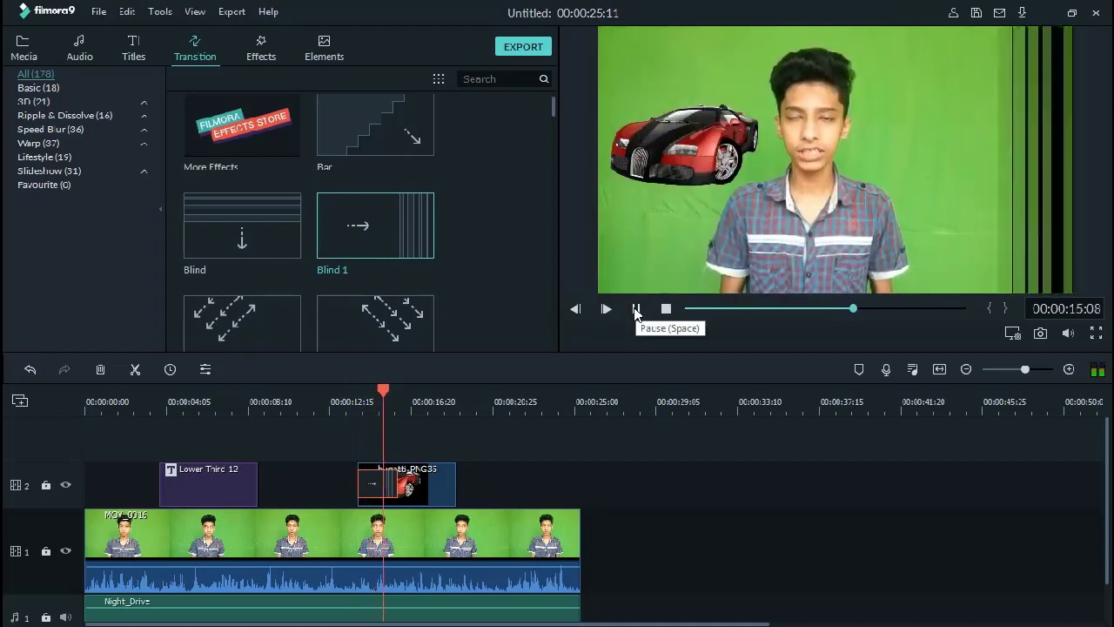
left_click(635, 310)
left_click(634, 310)
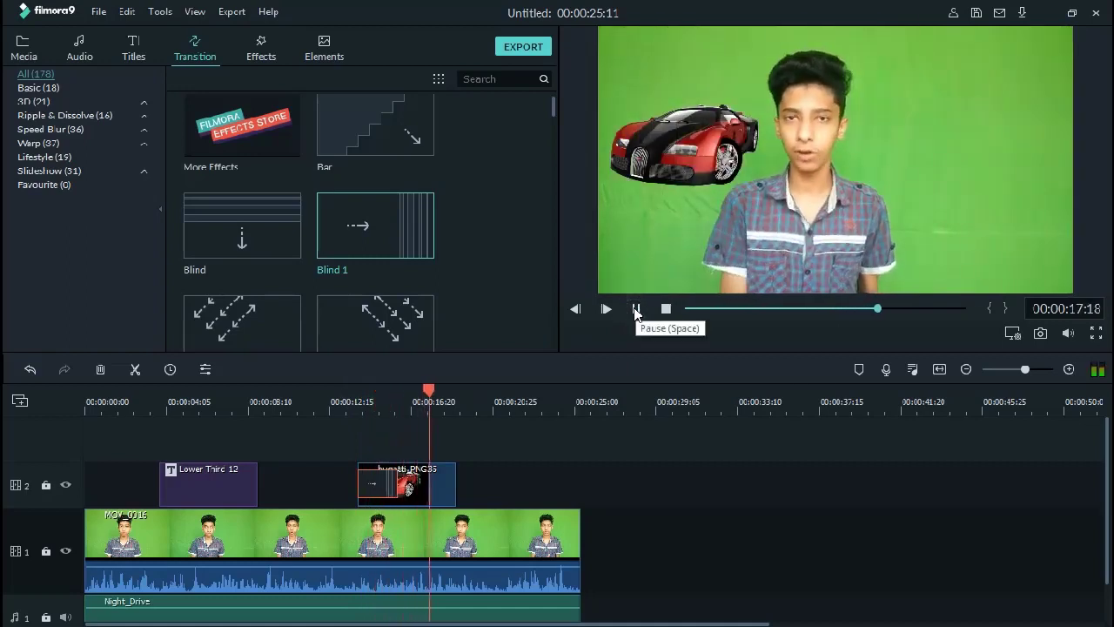
left_click(636, 309)
Replay the car image's transition starting from 00:00:12:02
left_click(320, 407)
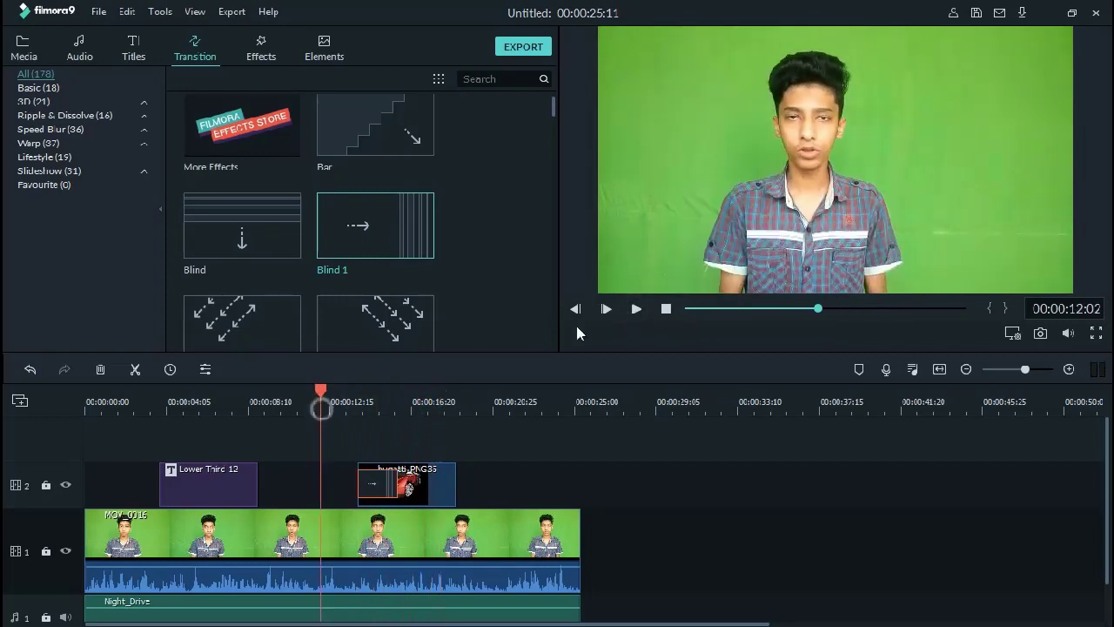
left_click(637, 310)
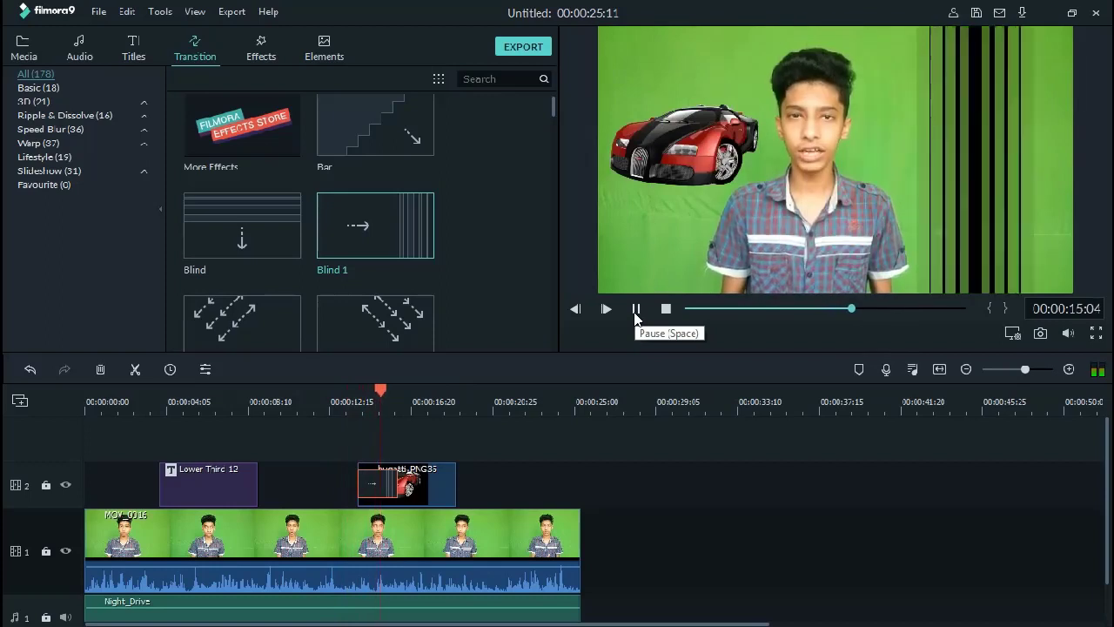
left_click(636, 312)
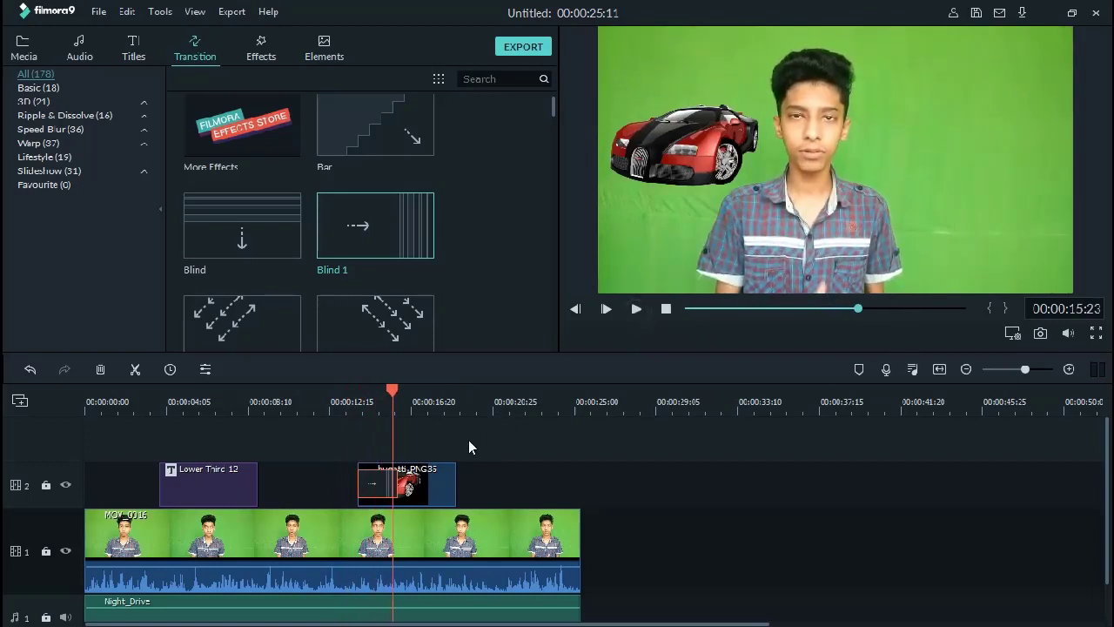
Shorten the Blind 1 transition at the start of the car clip and play it from just before the clip
left_click(351, 403)
left_click(628, 312)
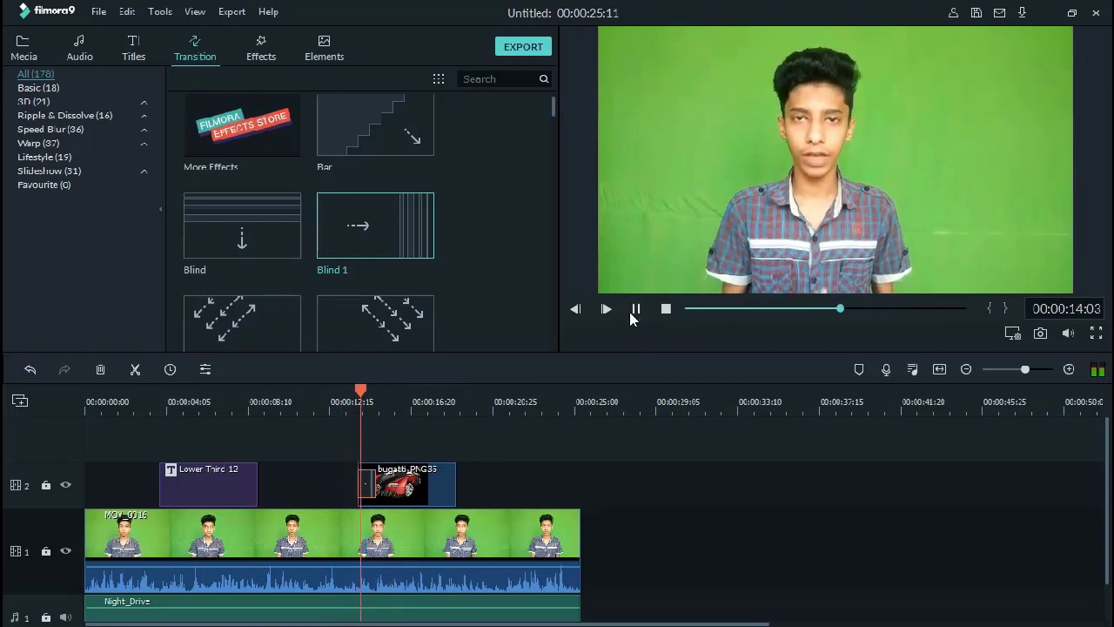
left_click(632, 310)
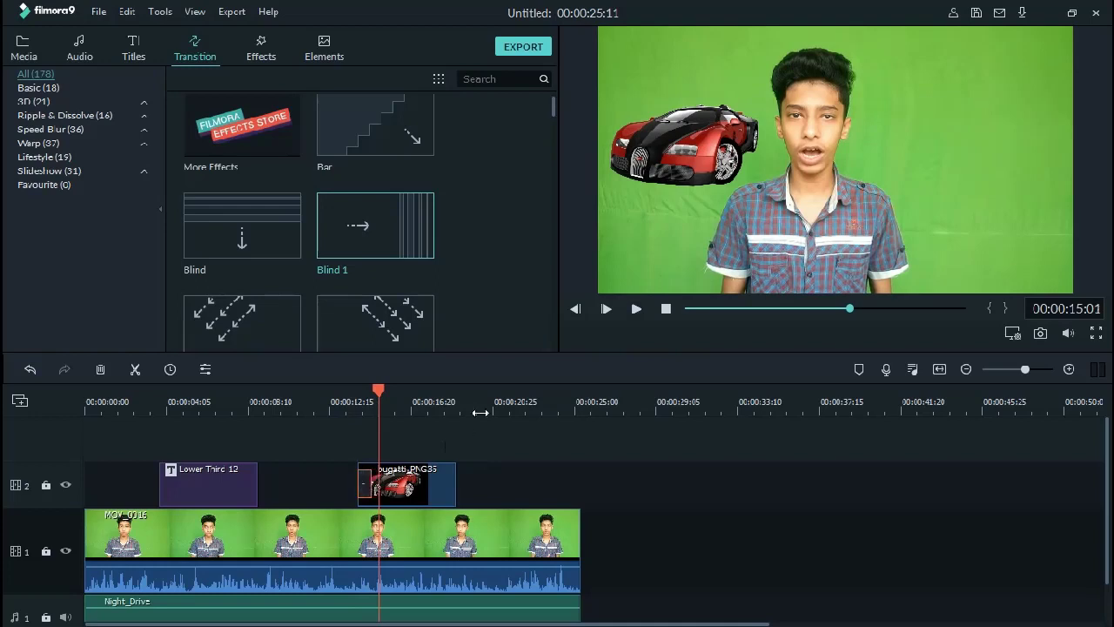
Play the shortened Blind 1 transition again from just before the car image appears
left_click(356, 411)
left_click(632, 309)
left_click(633, 310)
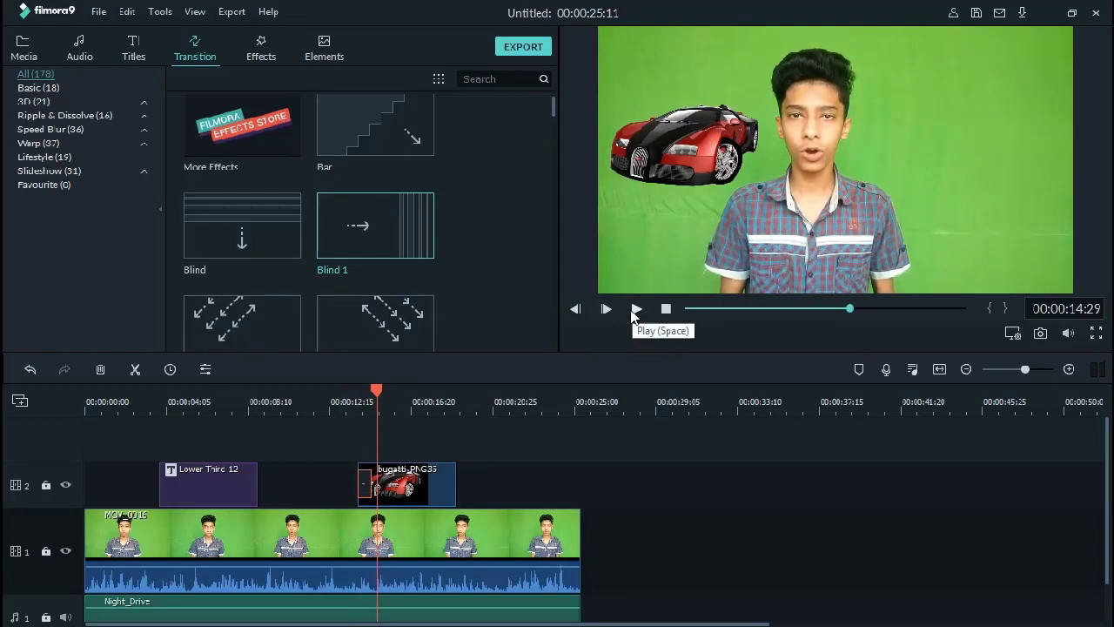
Browse the transition library, including the 3D, Ripple & Dissolve and Speed Blur categories
scroll(319, 218, "down", 15)
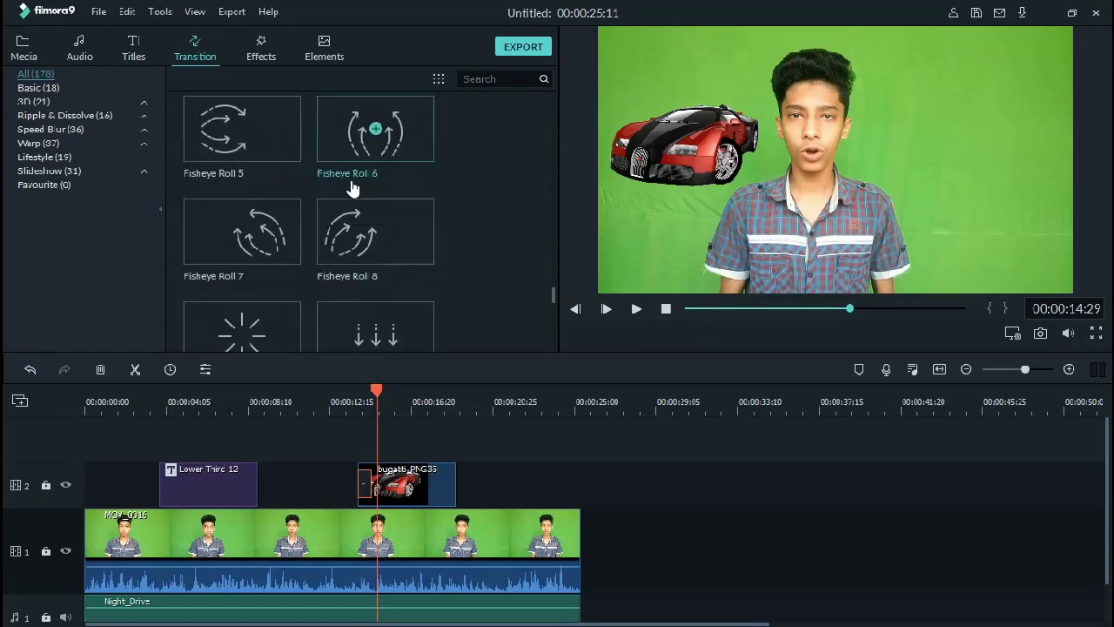
scroll(351, 190, "down", 14)
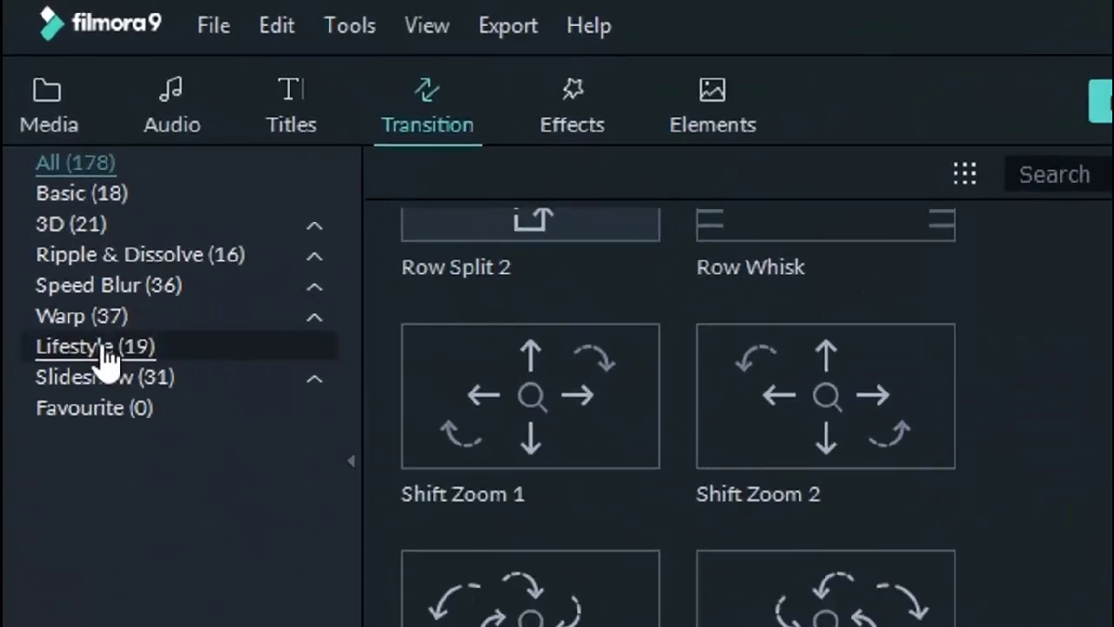
left_click(48, 103)
left_click(117, 263)
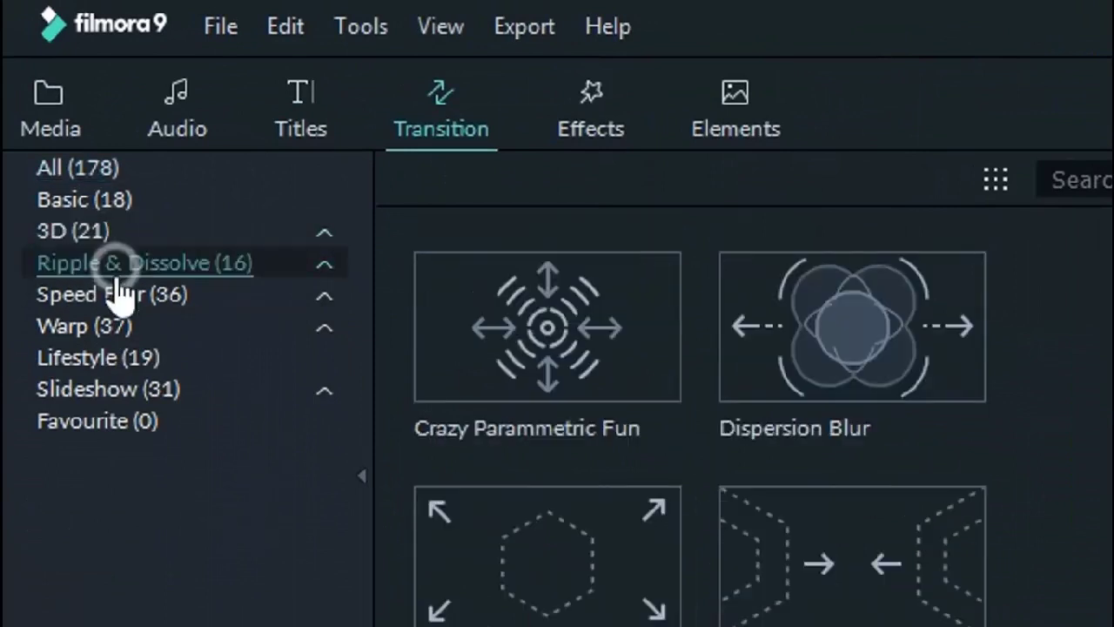
left_click(115, 294)
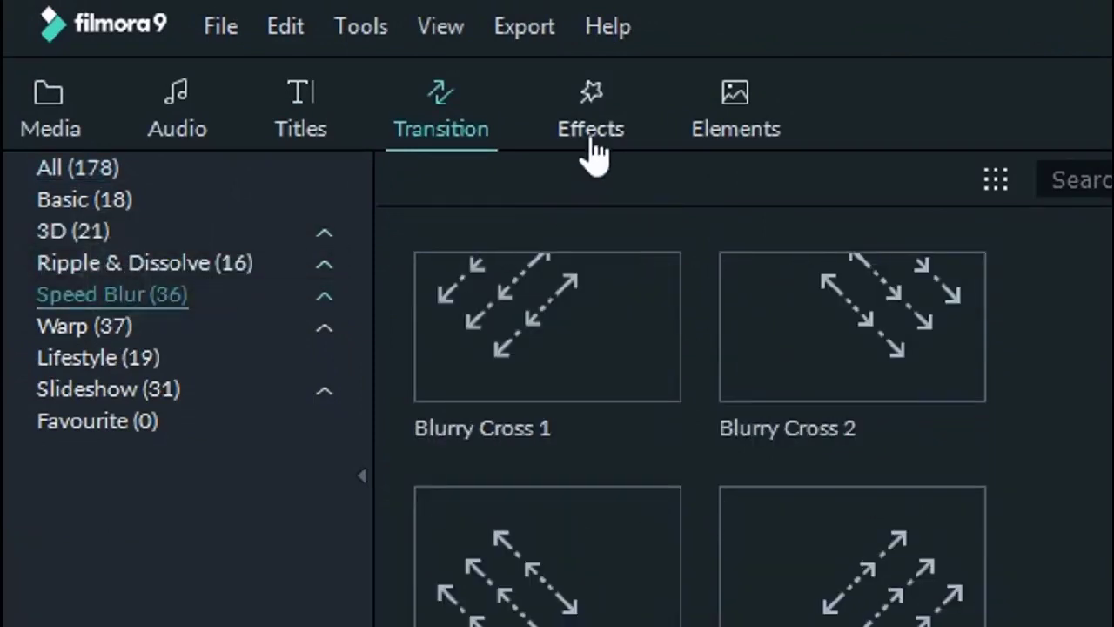
Bring up the effects library and delete the car image clip from the second video track
left_click(600, 100)
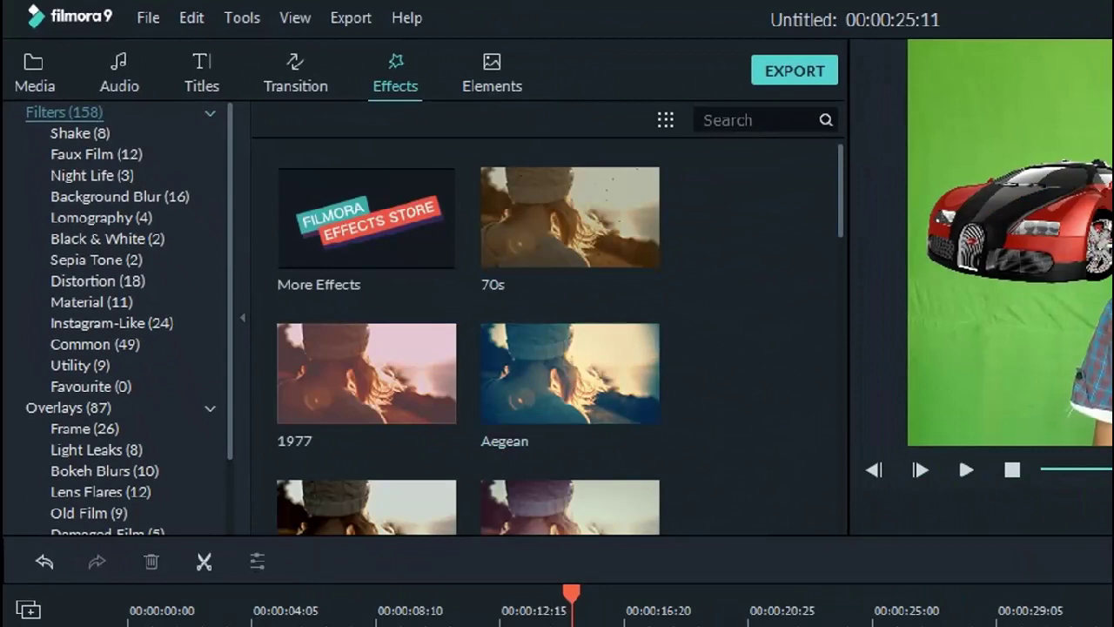
key("Delete")
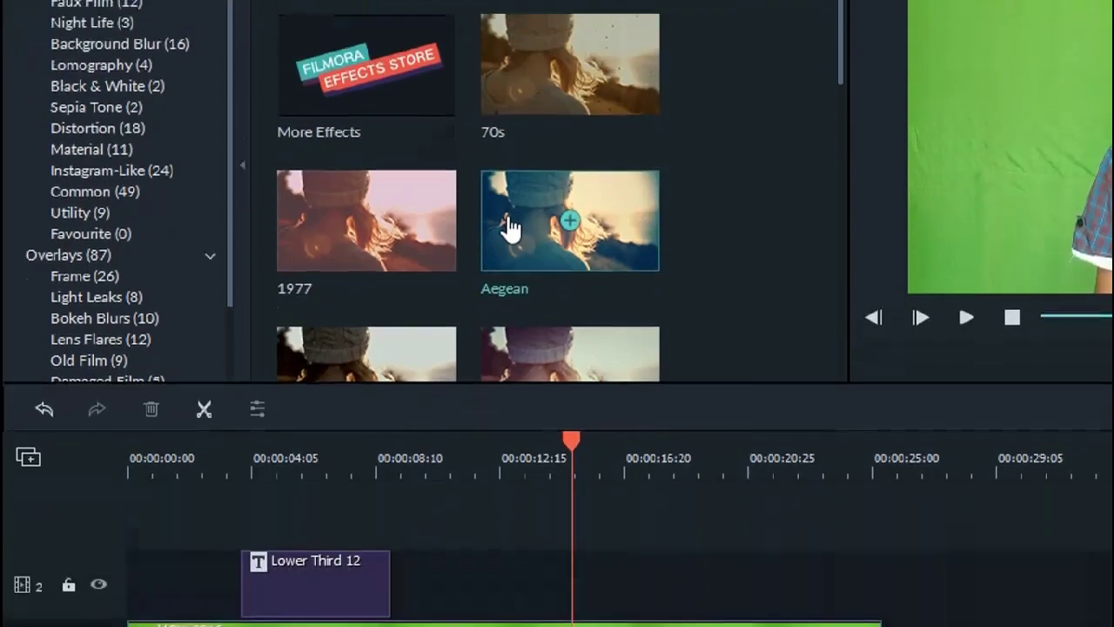
Place the Aegean filter on the second video track at the playhead and play the filtered section
left_click_drag(504, 229, 589, 380)
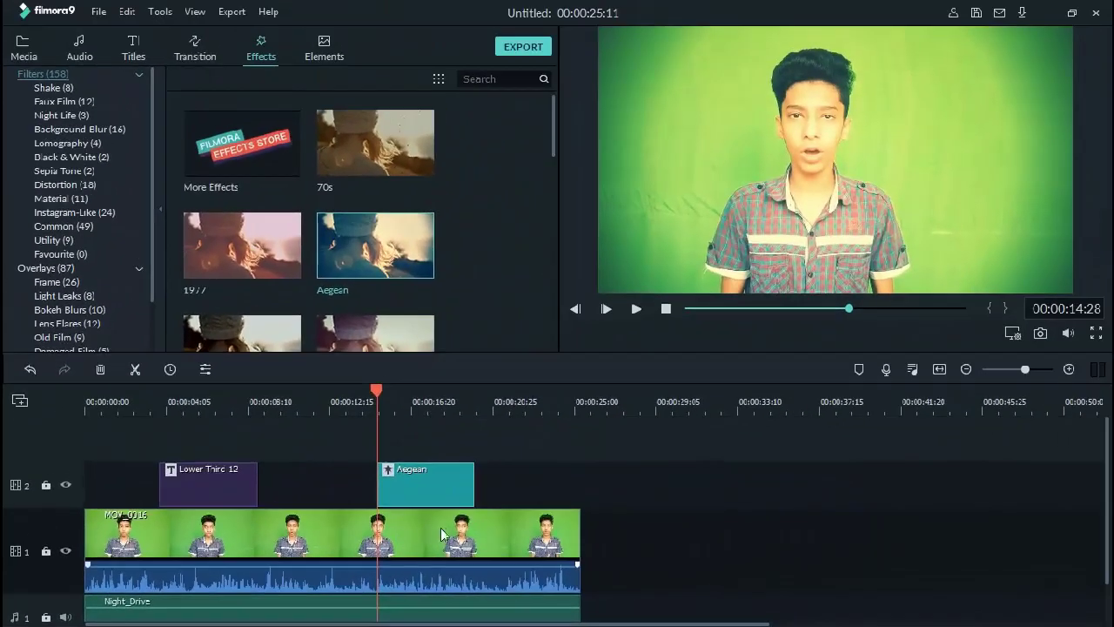
left_click(636, 309)
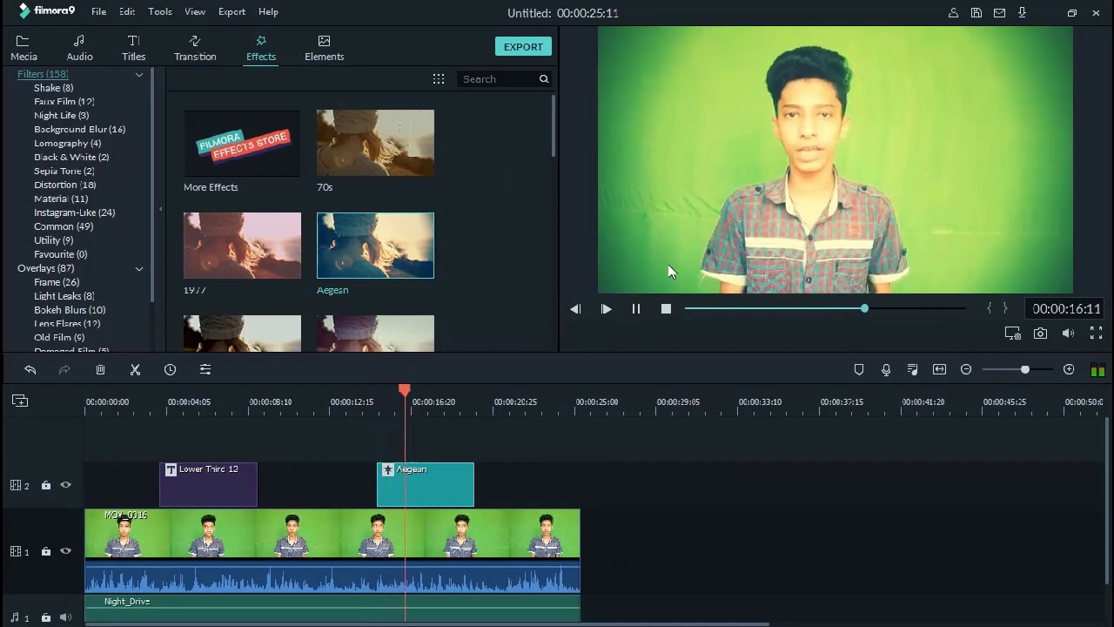
left_click(636, 309)
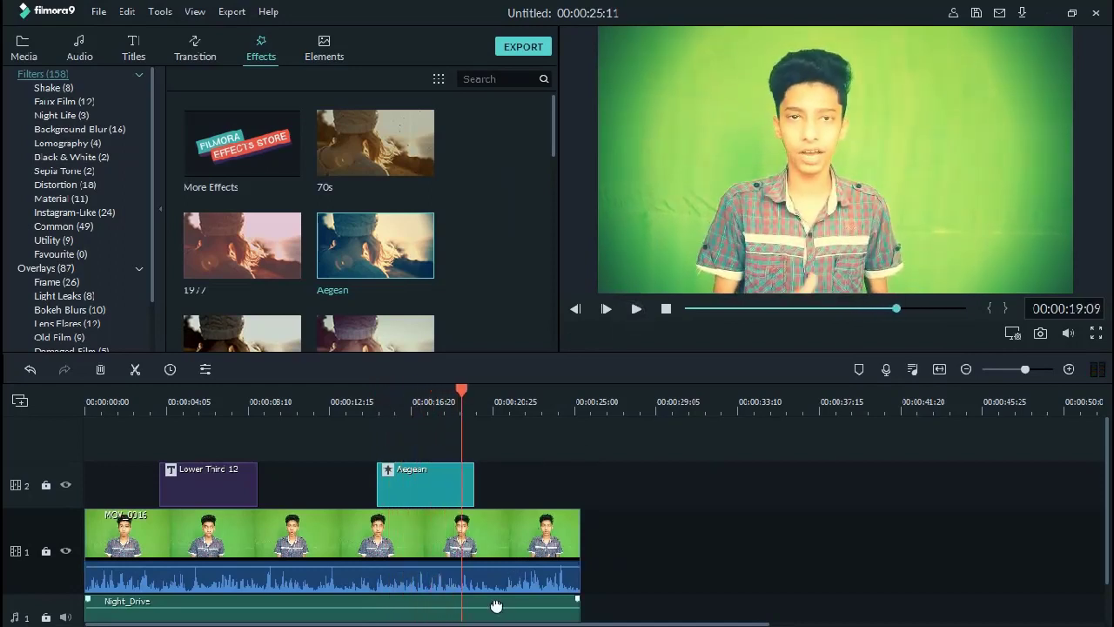
Look through more filters down to Charcoal and delete the Aegean filter from the second video track
scroll(356, 311, "down", 10)
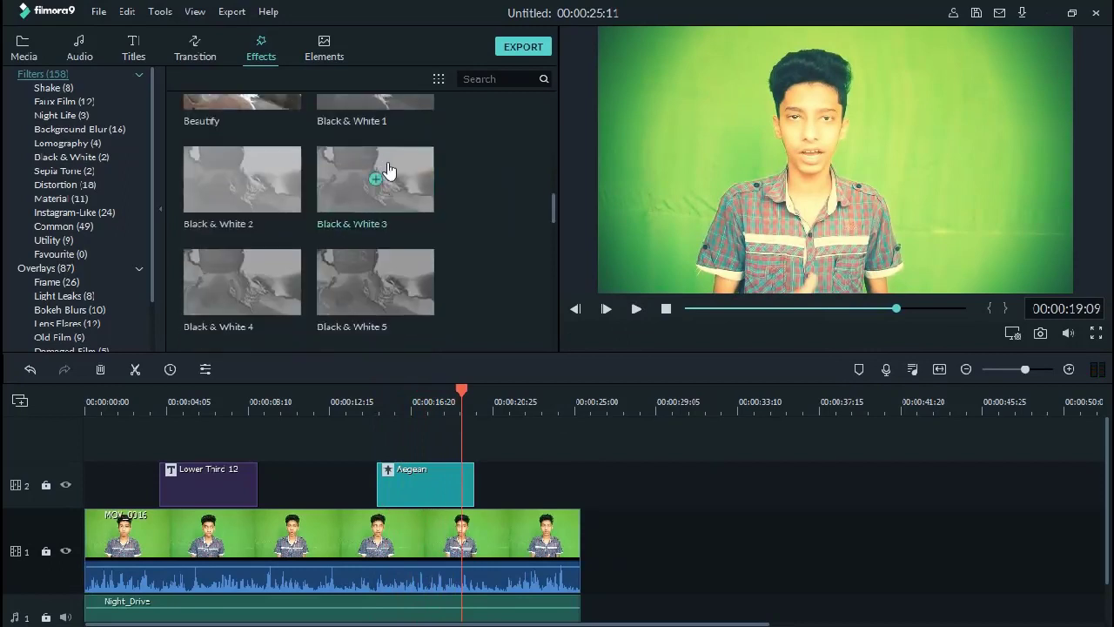
scroll(416, 241, "up", 2)
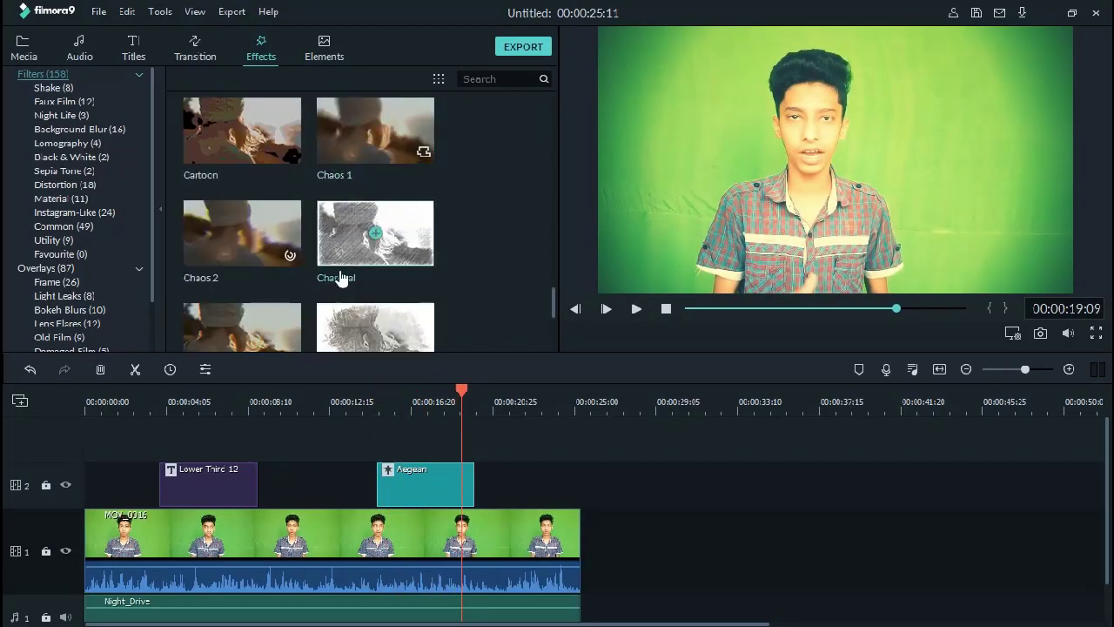
left_click_drag(339, 275, 395, 475)
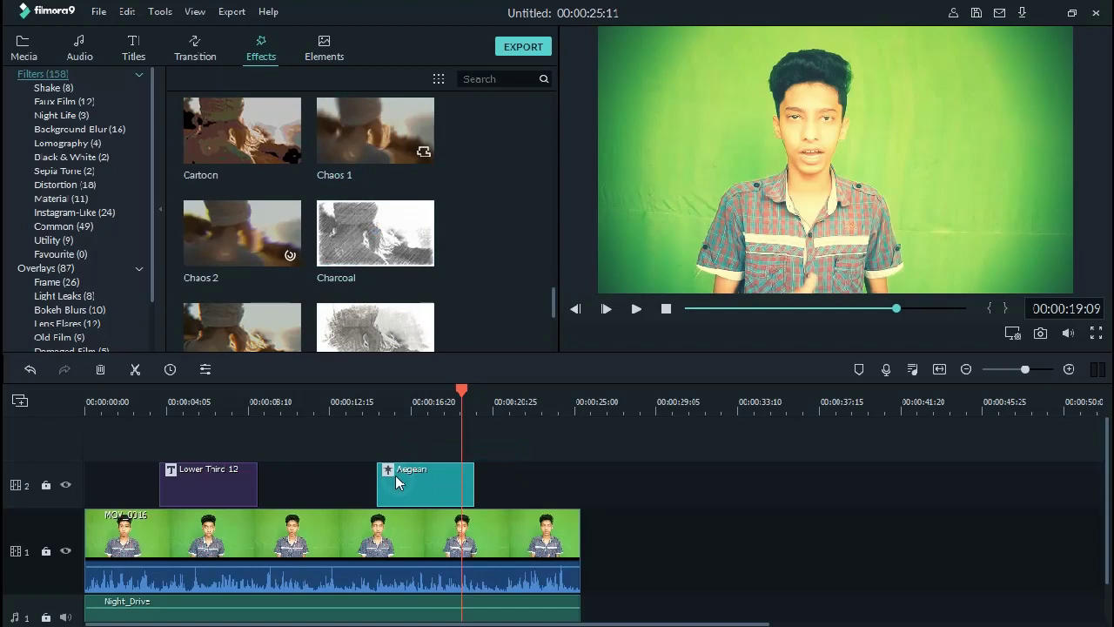
key("Delete")
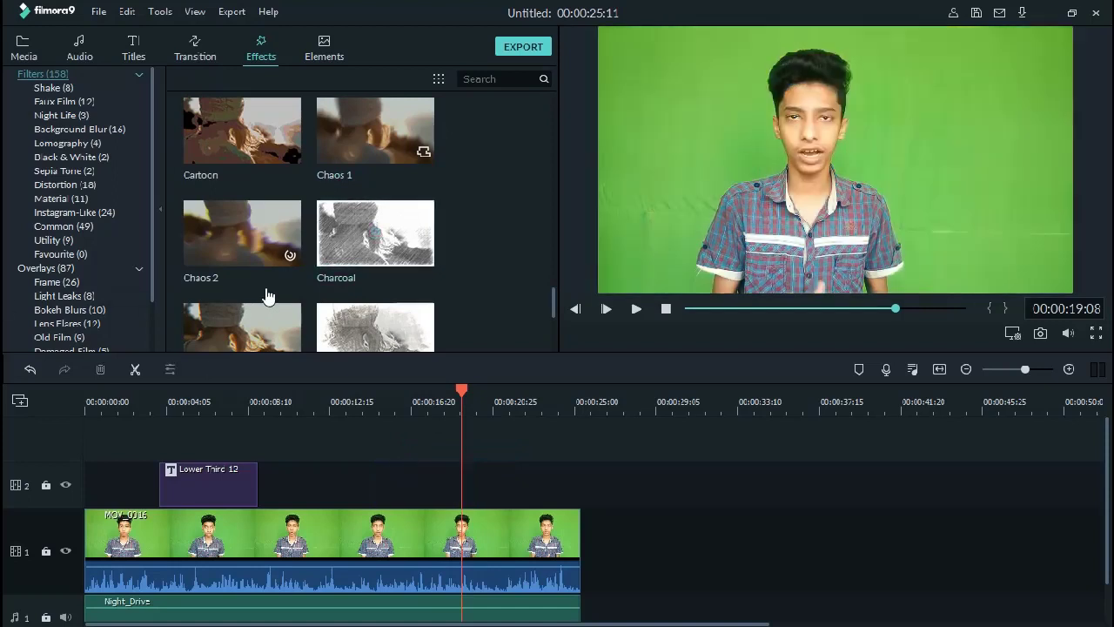
Place the Bokeh Blur 4 overlay on the second video track at the playhead and play it over the video
scroll(267, 293, "down", 3)
left_click(45, 286)
left_click(54, 296)
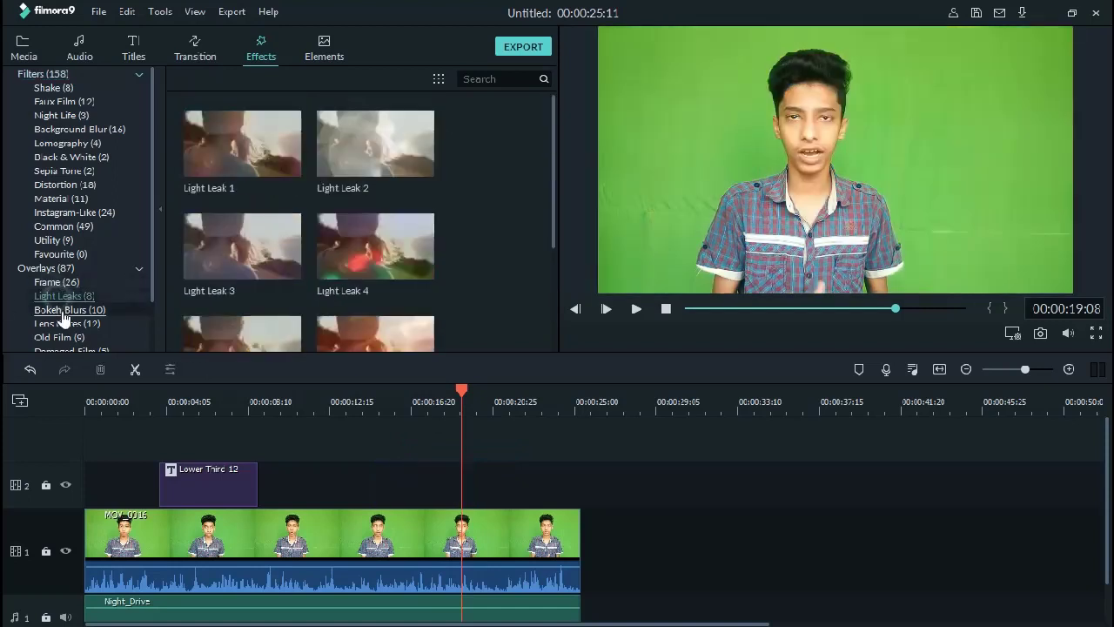
left_click(62, 310)
mouse_move(334, 164)
left_mouse_down()
mouse_move(348, 282)
mouse_move(420, 475)
mouse_move(340, 179)
left_mouse_up()
left_click_drag(331, 261, 462, 482)
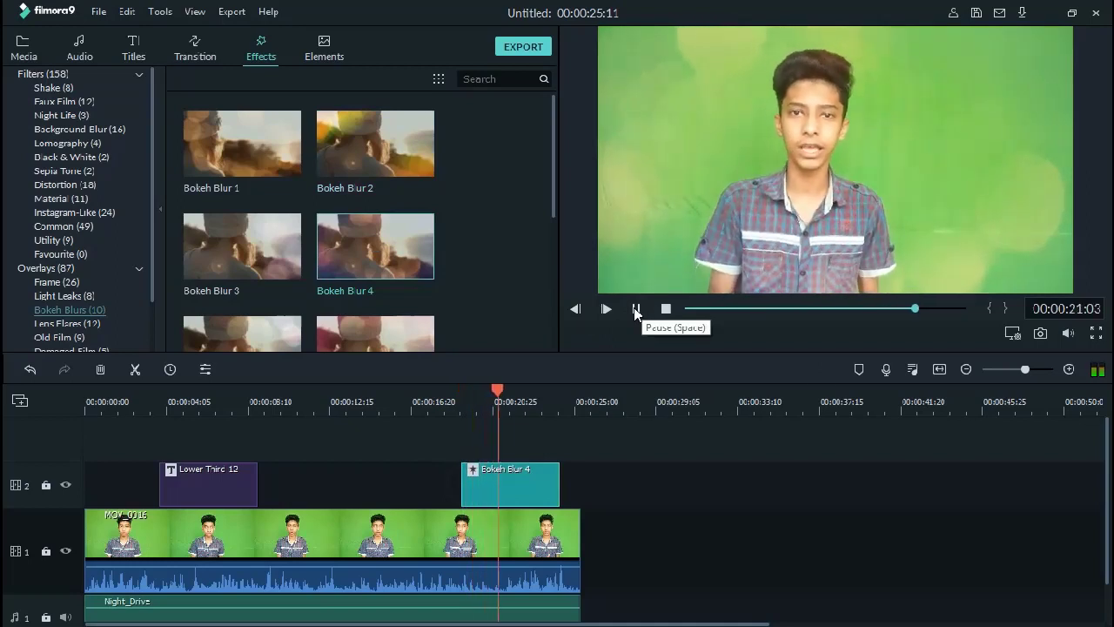
left_click(636, 309)
Look through the remaining bokeh blurs and delete the Bokeh Blur 4 overlay from the timeline
scroll(375, 262, "down", 3)
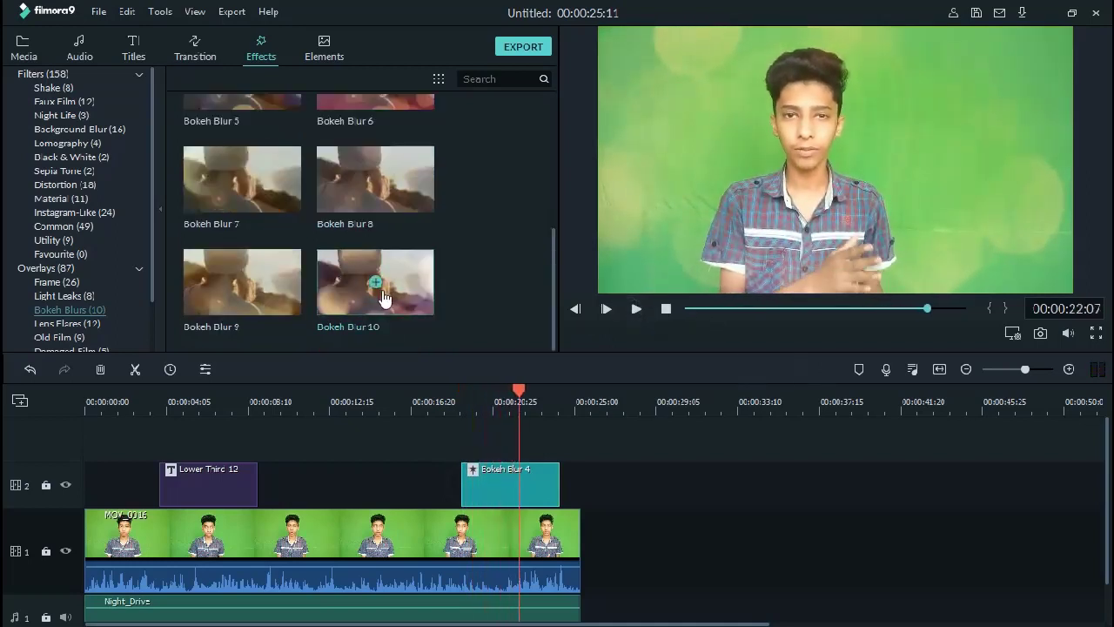
scroll(384, 296, "up", 3)
left_click(496, 495)
key("Delete")
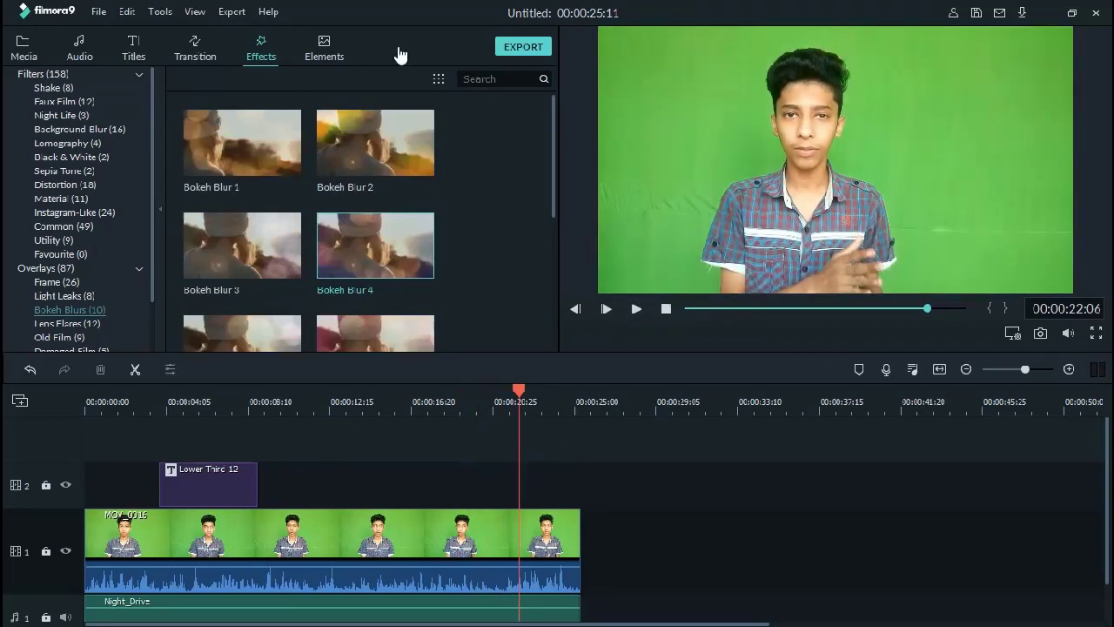
Browse the elements library, examining the badge, emoji, travel and pet elements
left_click(324, 48)
scroll(415, 155, "down", 5)
scroll(415, 154, "up", 10)
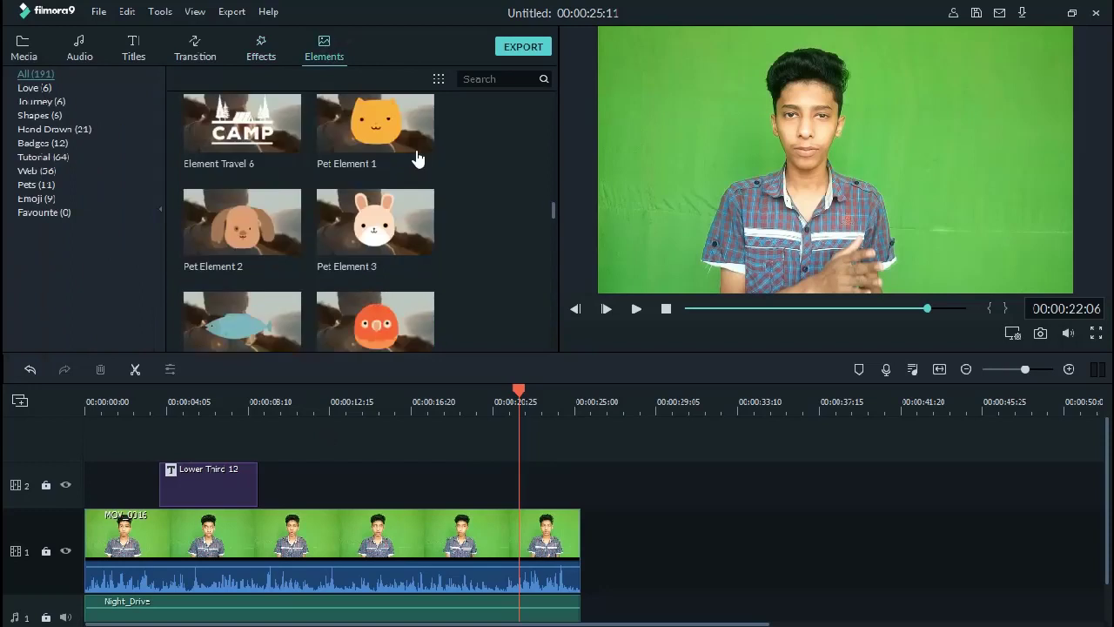
scroll(418, 156, "up", 2)
scroll(418, 156, "up", 12)
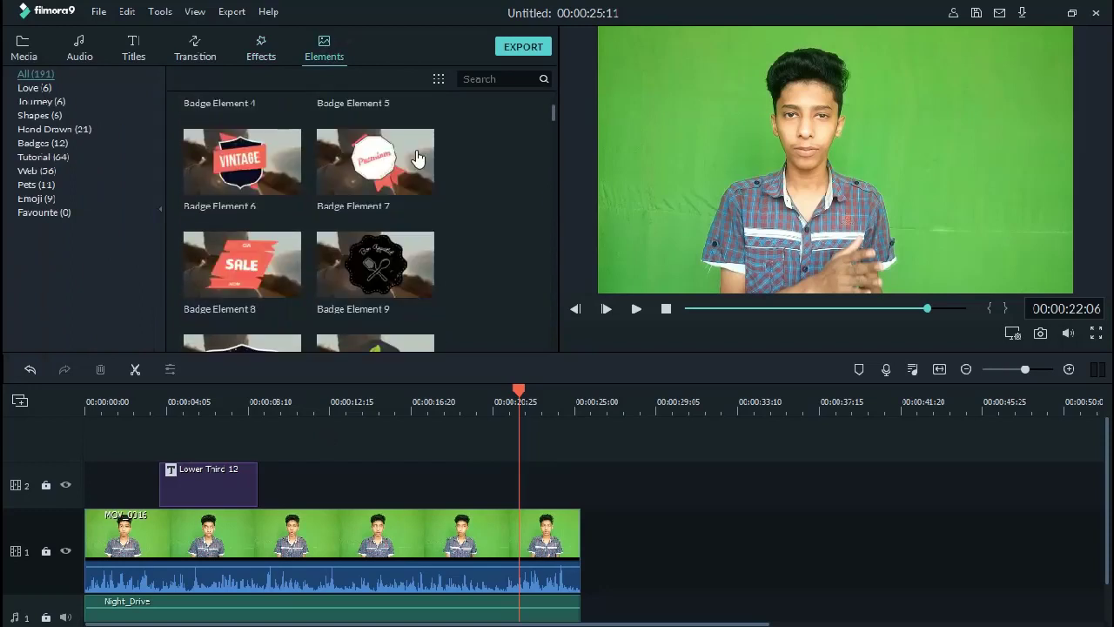
scroll(418, 156, "up", 3)
scroll(418, 157, "down", 8)
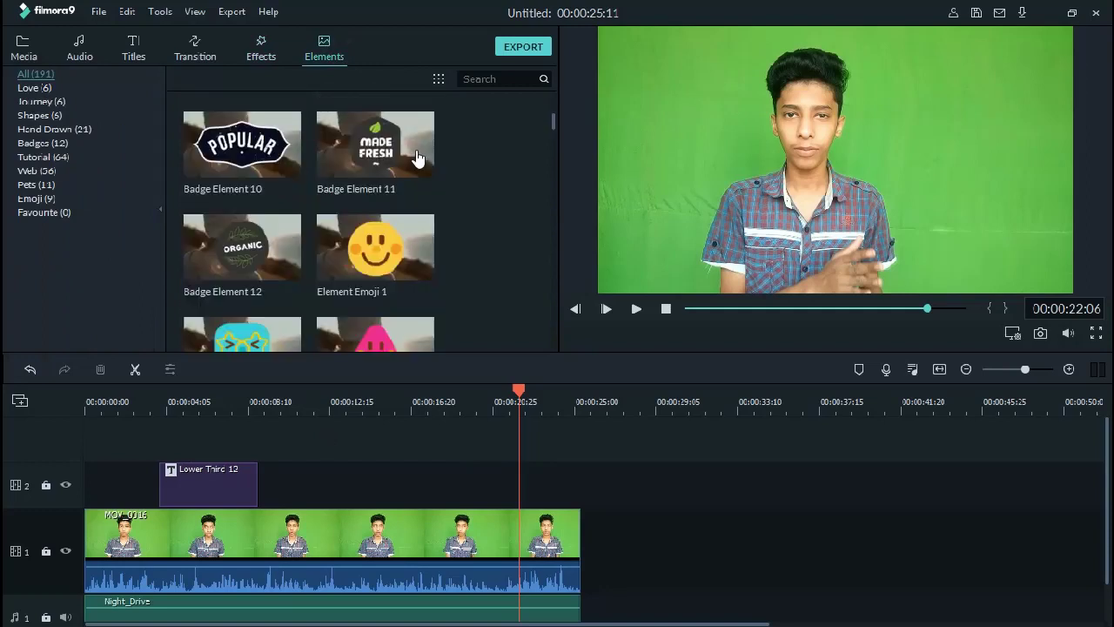
scroll(418, 157, "up", 8)
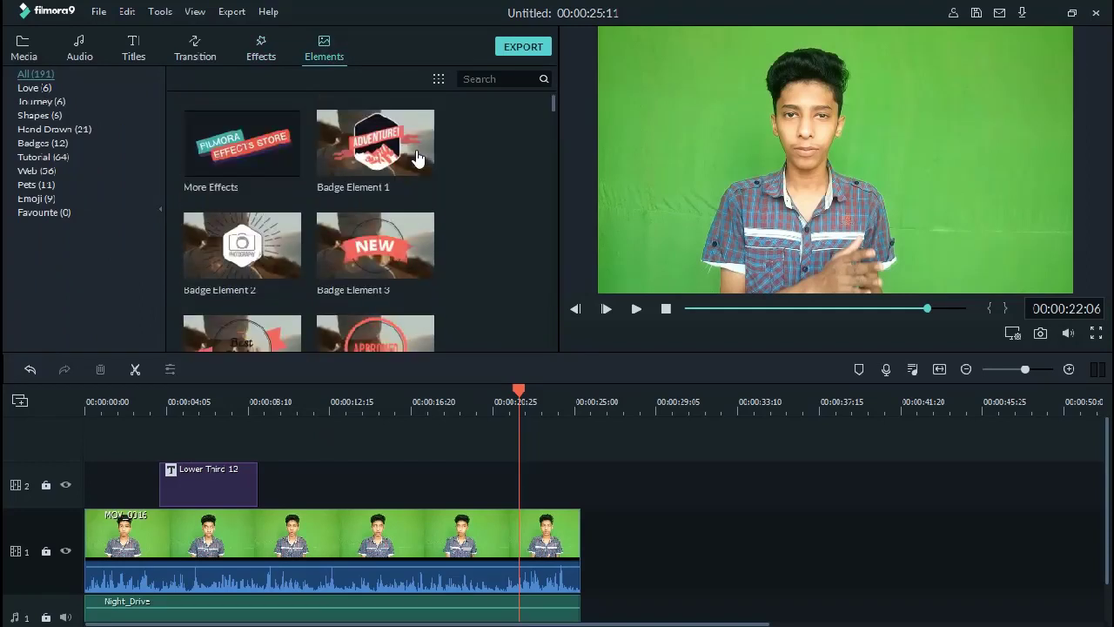
Place Element Emoji 1 on the second video track and set the playhead just before it, at 00:00:14:17
scroll(418, 161, "down", 5)
left_click_drag(347, 257, 375, 483)
left_click(369, 396)
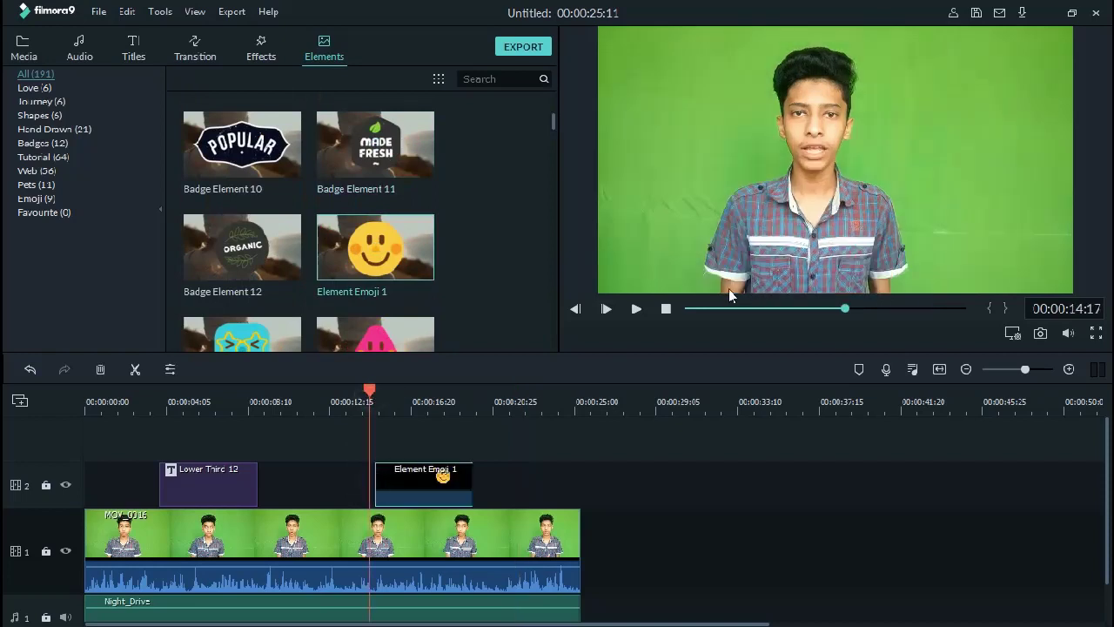
Move the Element Emoji 1 clip past the end of the main video and play it there
left_click_drag(419, 478, 658, 476)
left_click(593, 407)
left_click(635, 308)
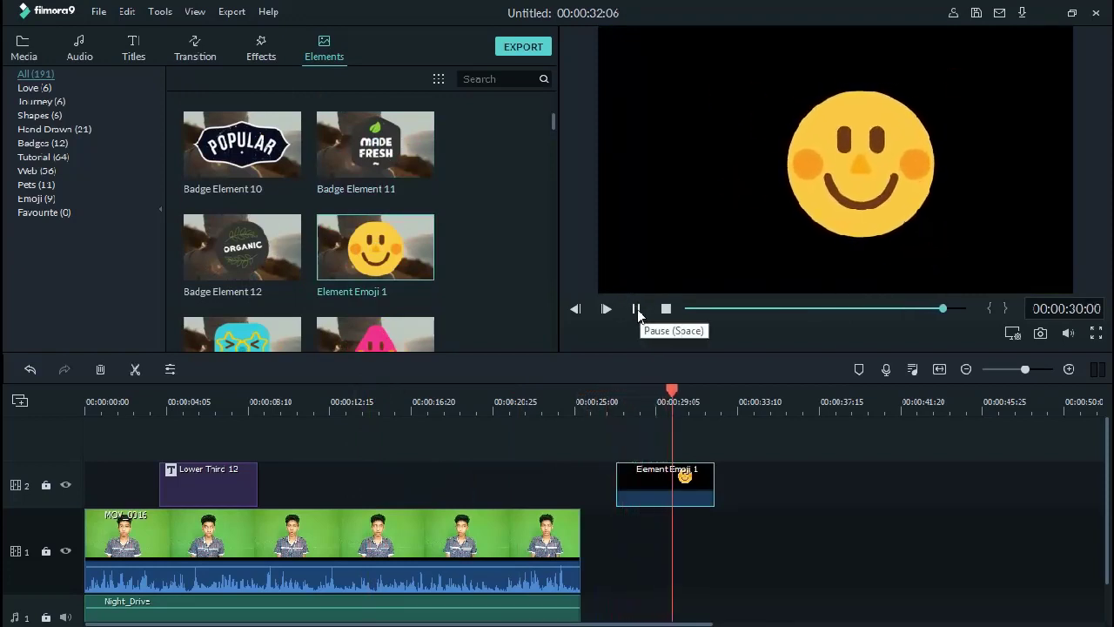
left_click(637, 309)
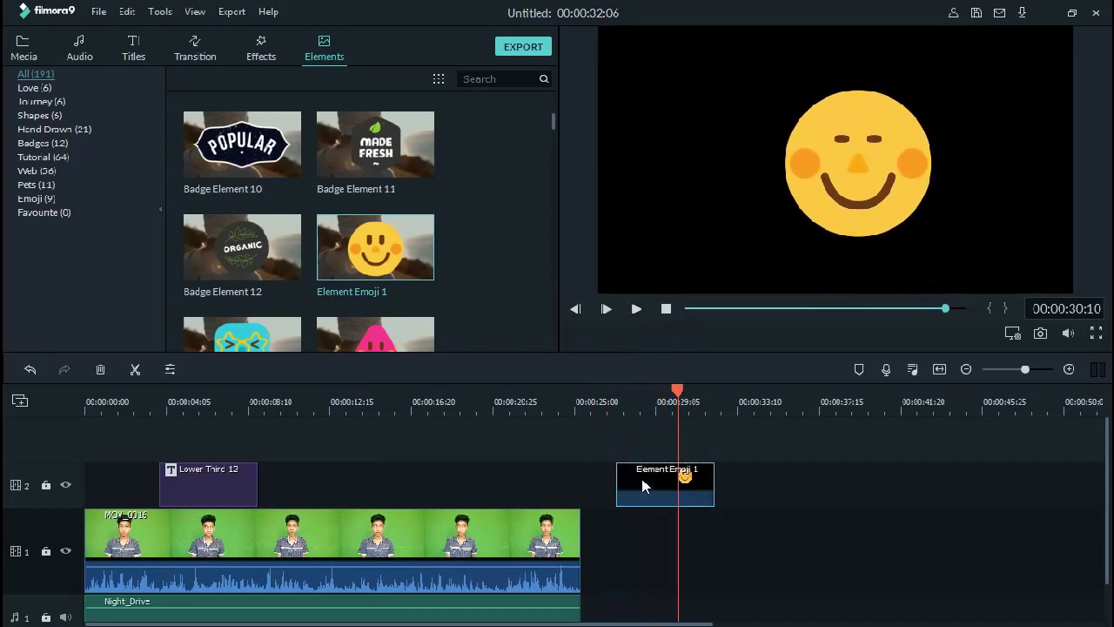
Delete the Element Emoji 1 clip from the timeline and preview Element Emoji 6 from the library
key("Delete")
scroll(517, 322, "down", 3)
left_click(242, 280)
left_click(637, 309)
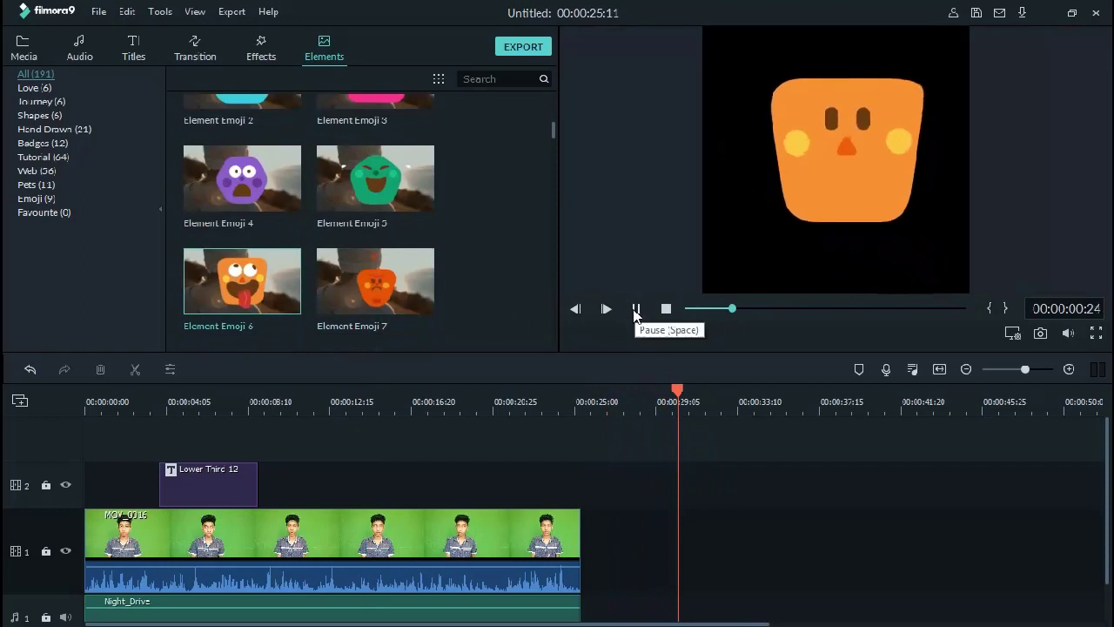
scroll(362, 181, "down", 3)
scroll(360, 192, "up", 3)
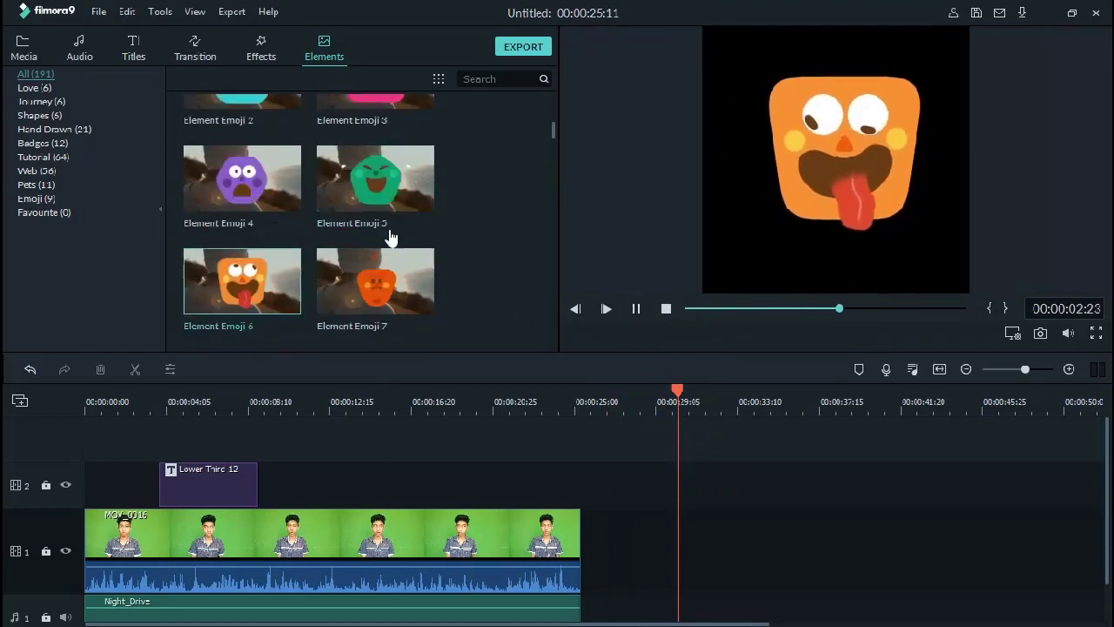
Select Element Emoji 7, and play a preview of Element Handdrawn 12 from the elements library
left_click(361, 279)
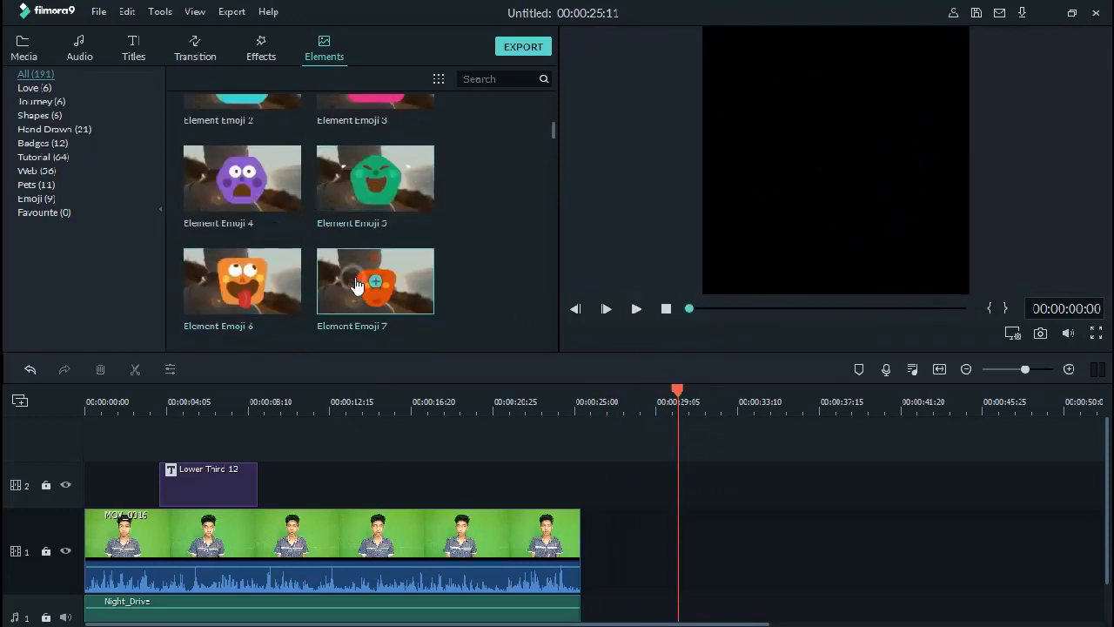
scroll(357, 278, "down", 5)
left_click(366, 252)
left_click(637, 309)
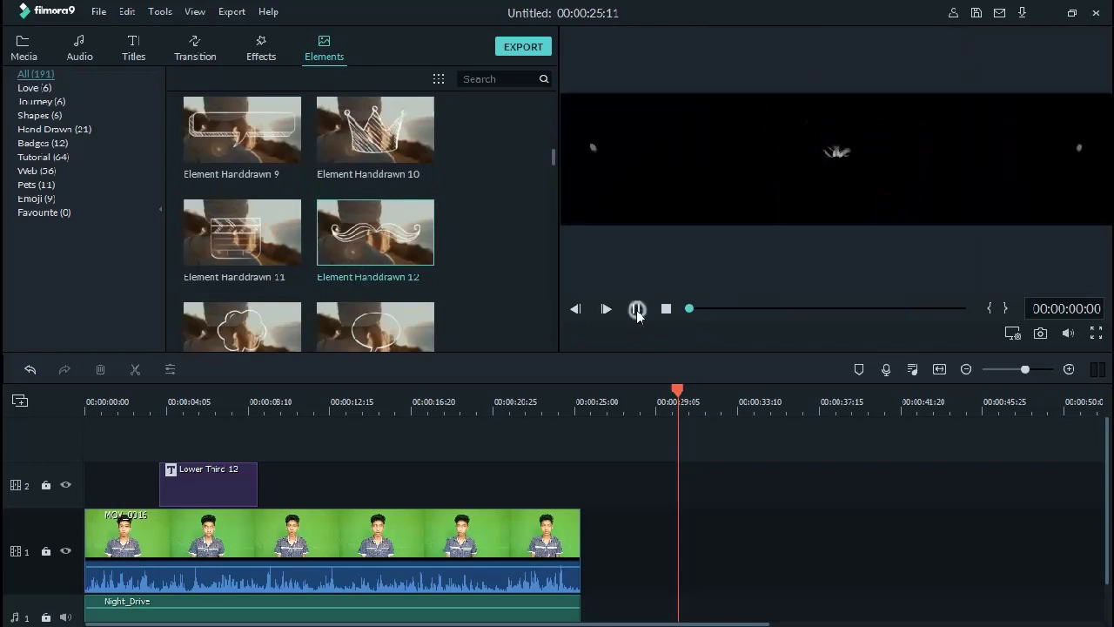
Add Element Love 6 to the first video track at the playhead, past the end of the main video
scroll(390, 288, "down", 5)
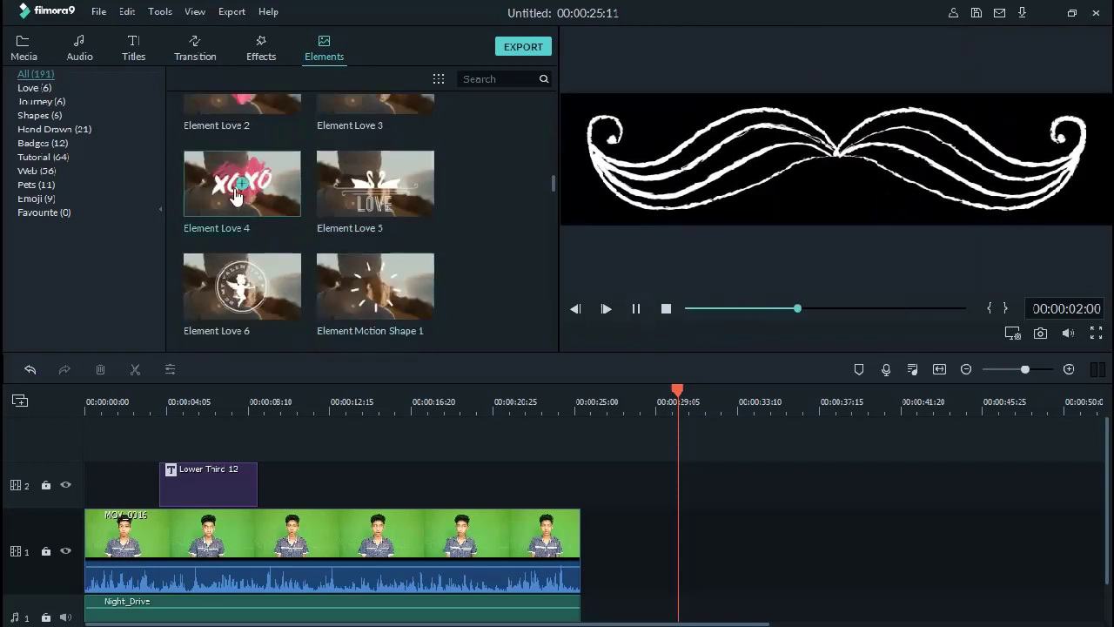
left_click(242, 285)
scroll(339, 329, "down", 5)
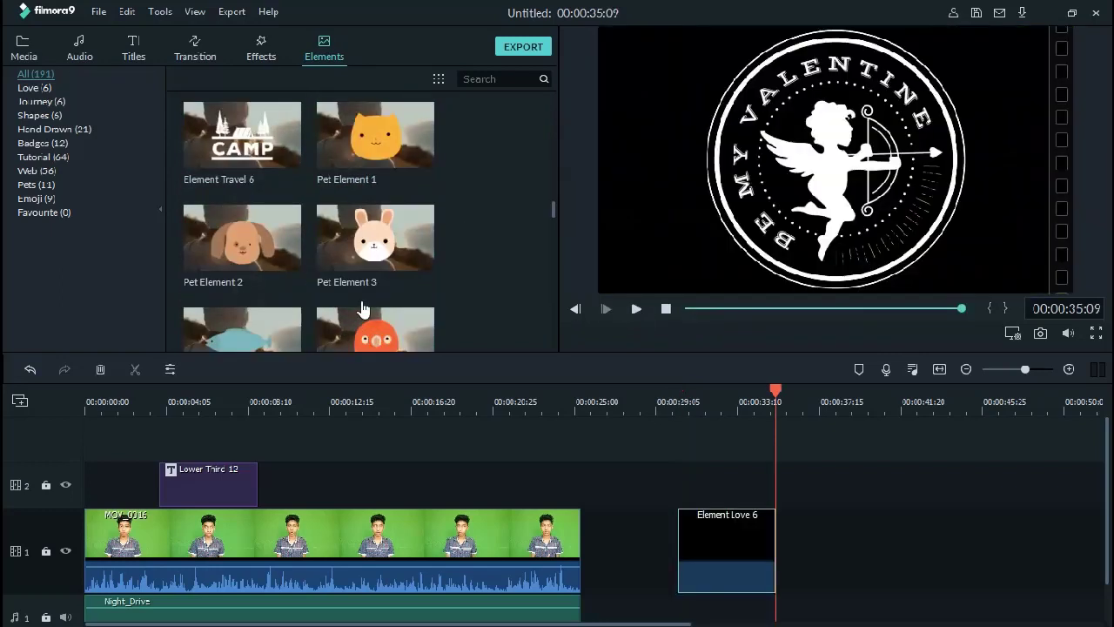
Preview Tutorial Element Black 8 and browse the remaining tutorial and web circle elements
scroll(366, 283, "down", 5)
left_click(364, 290)
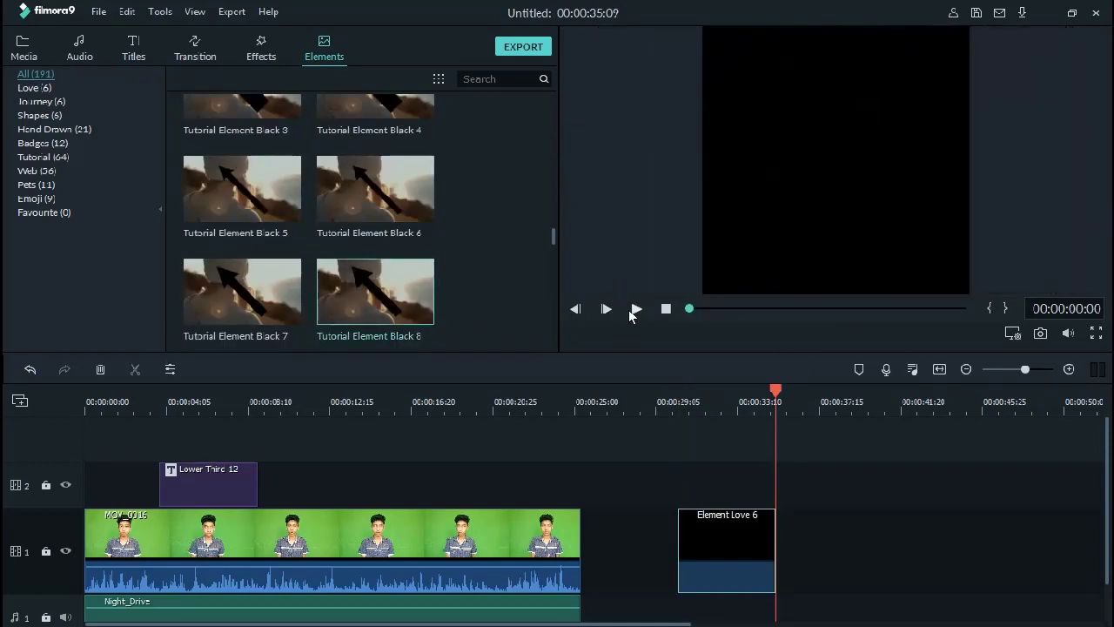
scroll(326, 238, "down", 3)
scroll(375, 283, "down", 5)
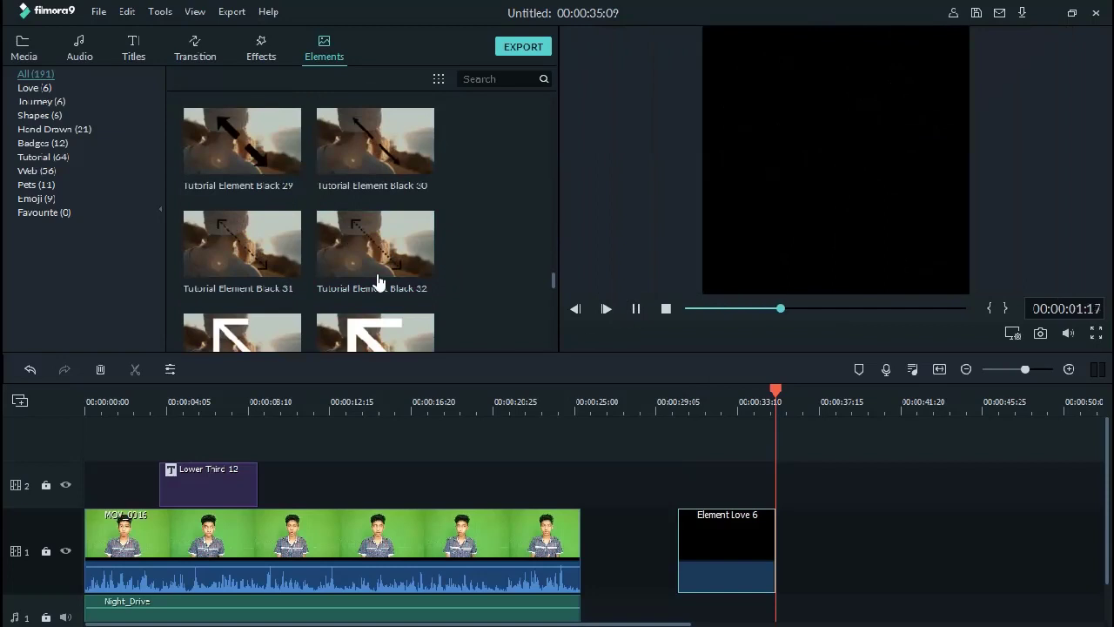
scroll(378, 283, "down", 15)
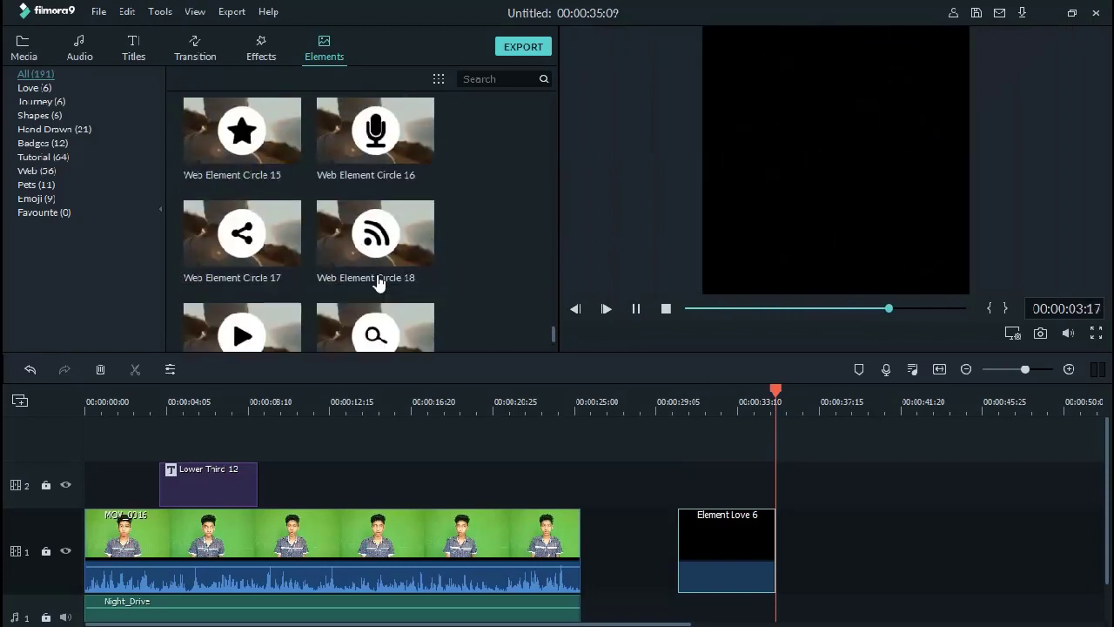
scroll(378, 283, "up", 7)
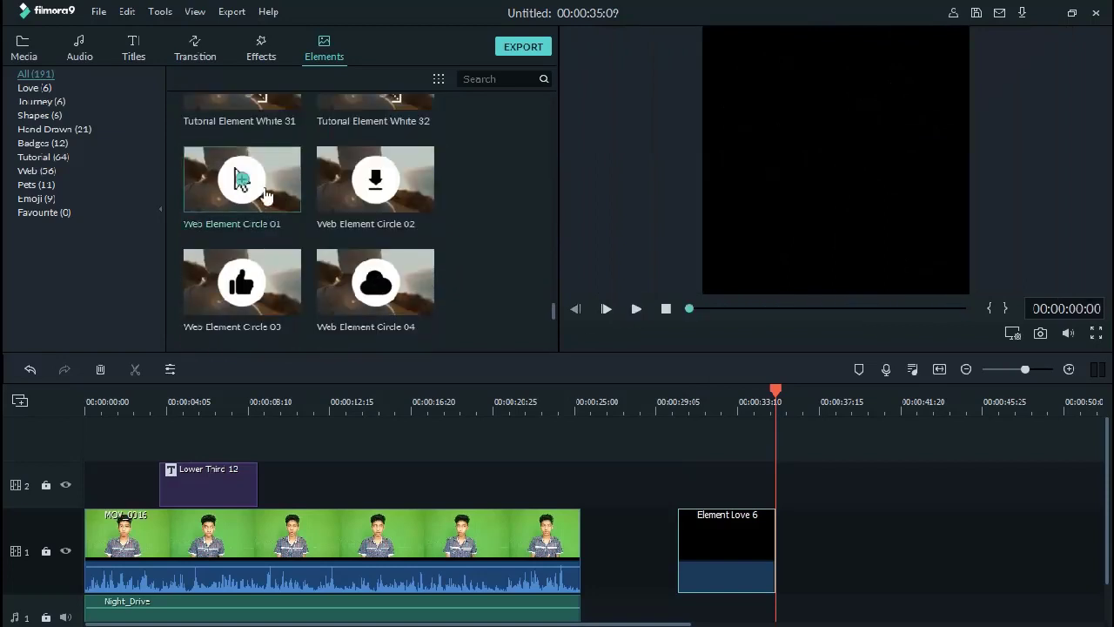
scroll(392, 201, "down", 5)
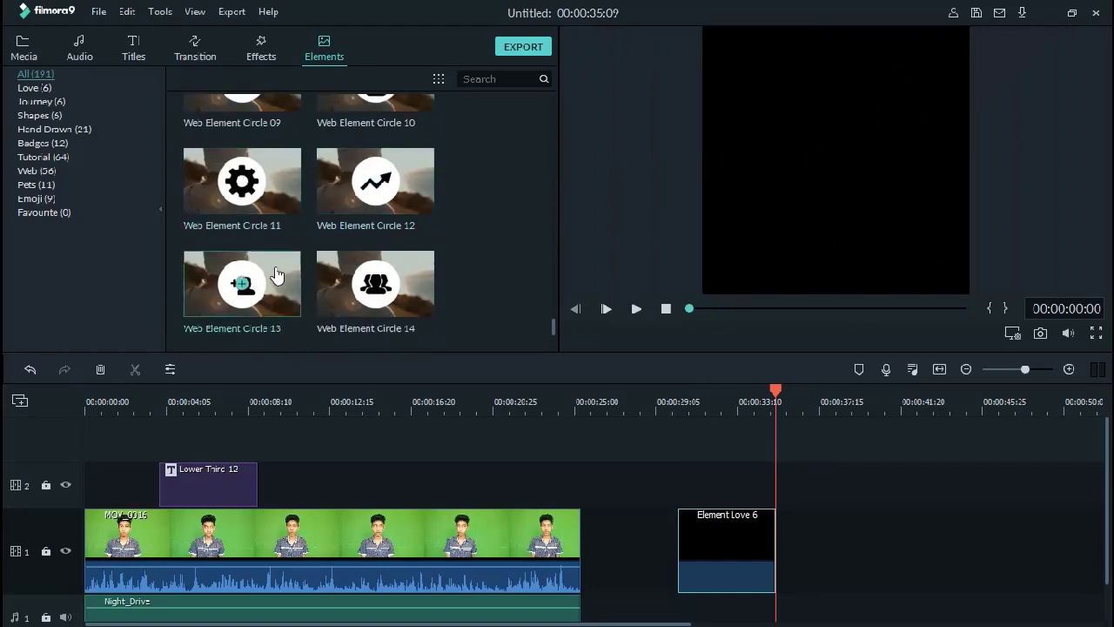
Delete the Element Love 6 clip from the first video track
scroll(277, 274, "down", 5)
scroll(284, 277, "down", 3)
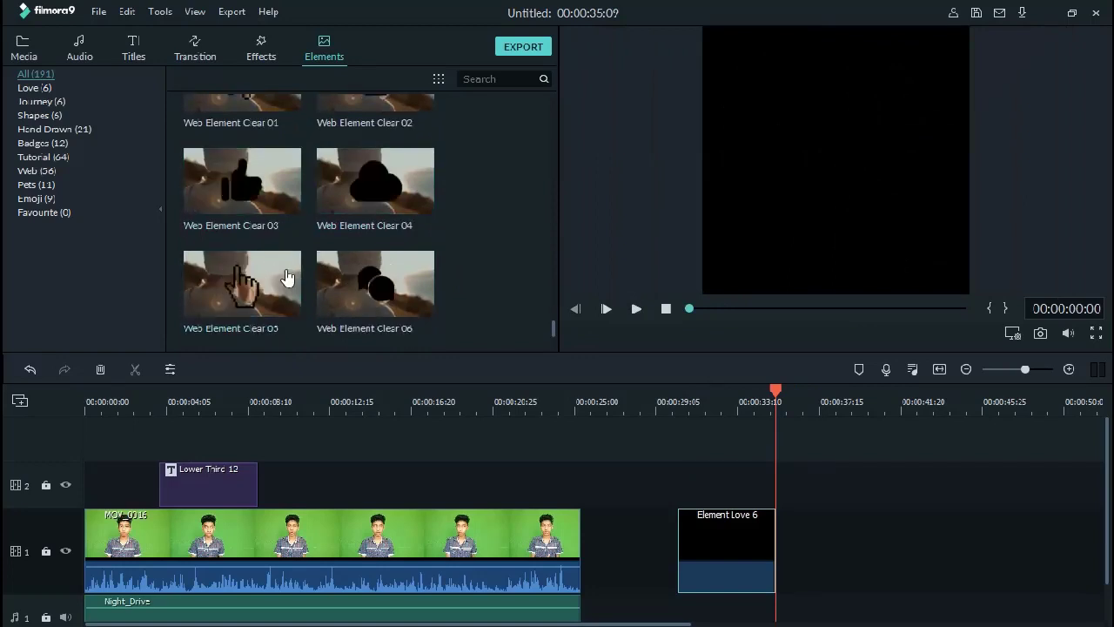
left_click_drag(721, 577, 730, 484)
key("Delete")
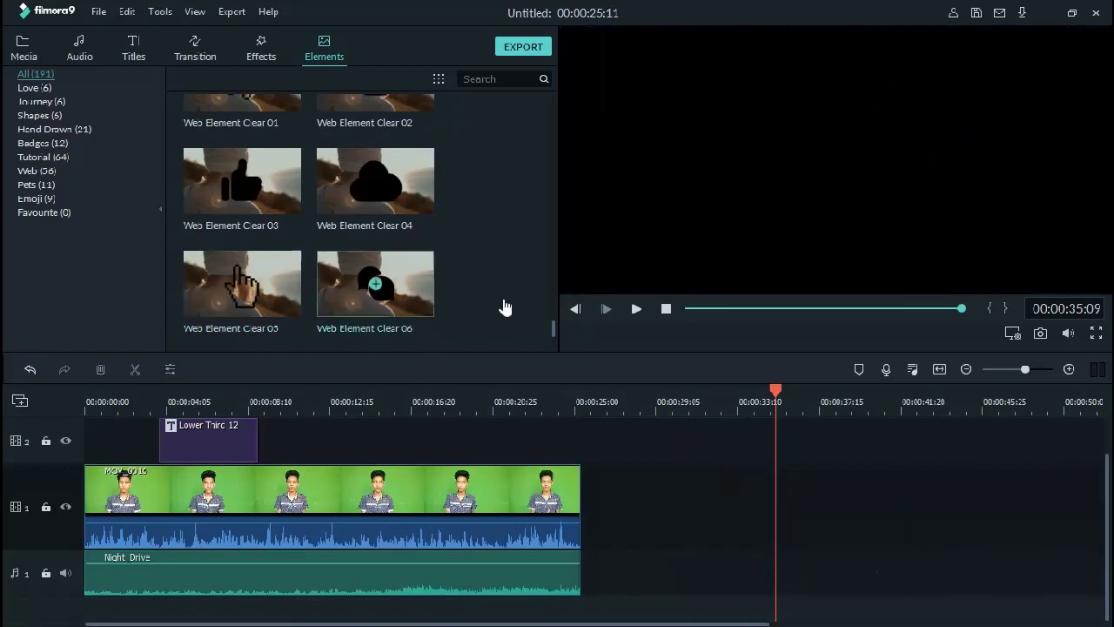
Add Web Element Circle 28 to the first video track past the end of the main video and play it back
scroll(458, 292, "down", 5)
scroll(365, 300, "up", 5)
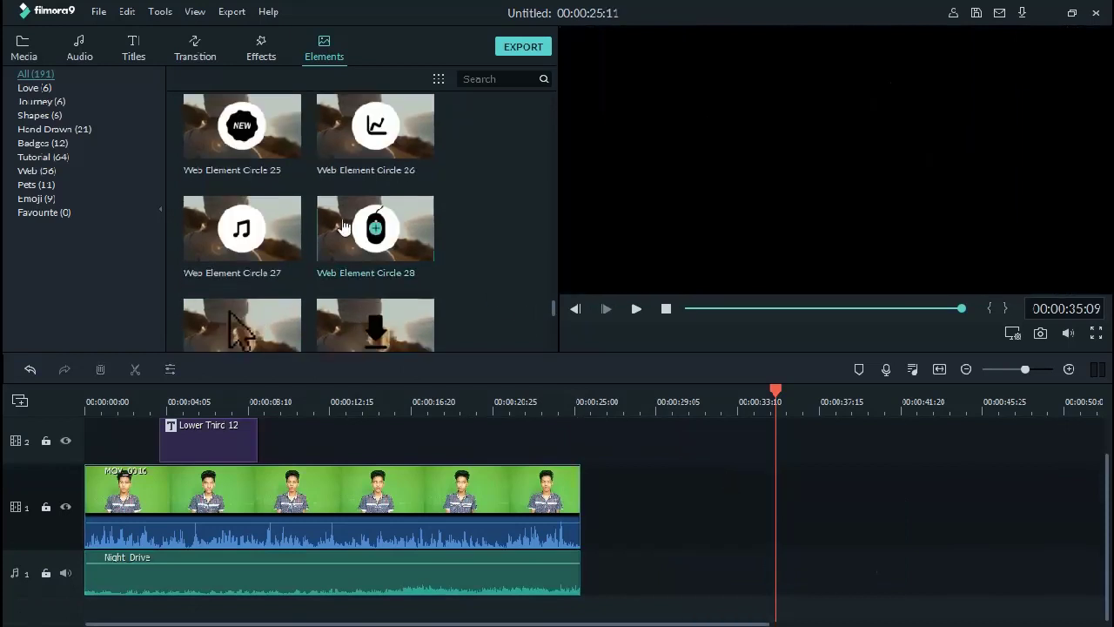
left_click_drag(425, 307, 666, 499)
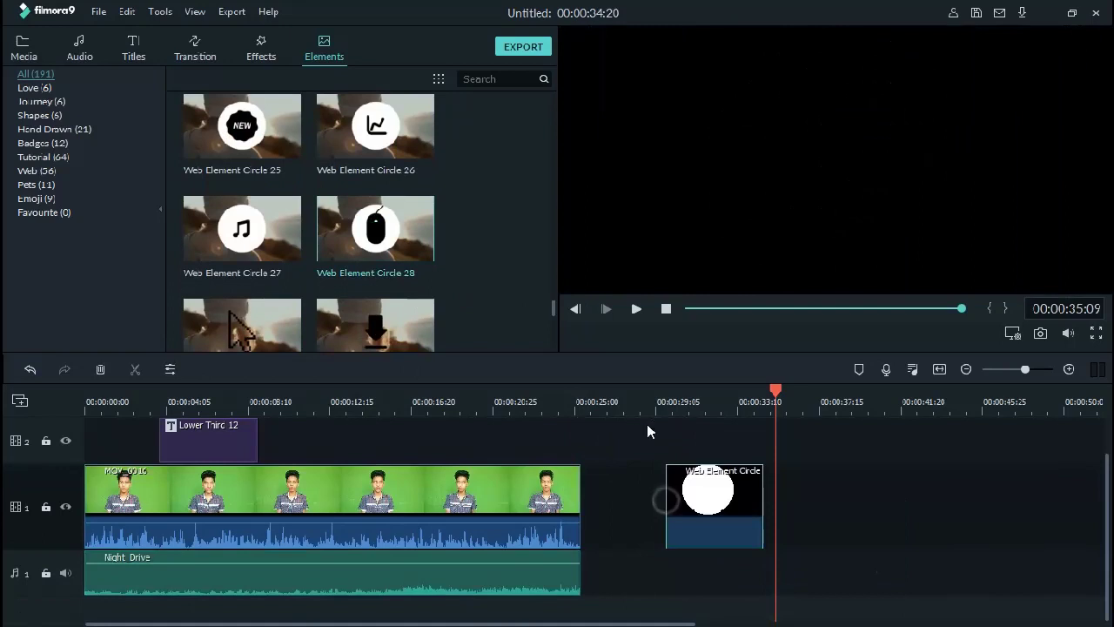
left_click(659, 405)
left_click(636, 309)
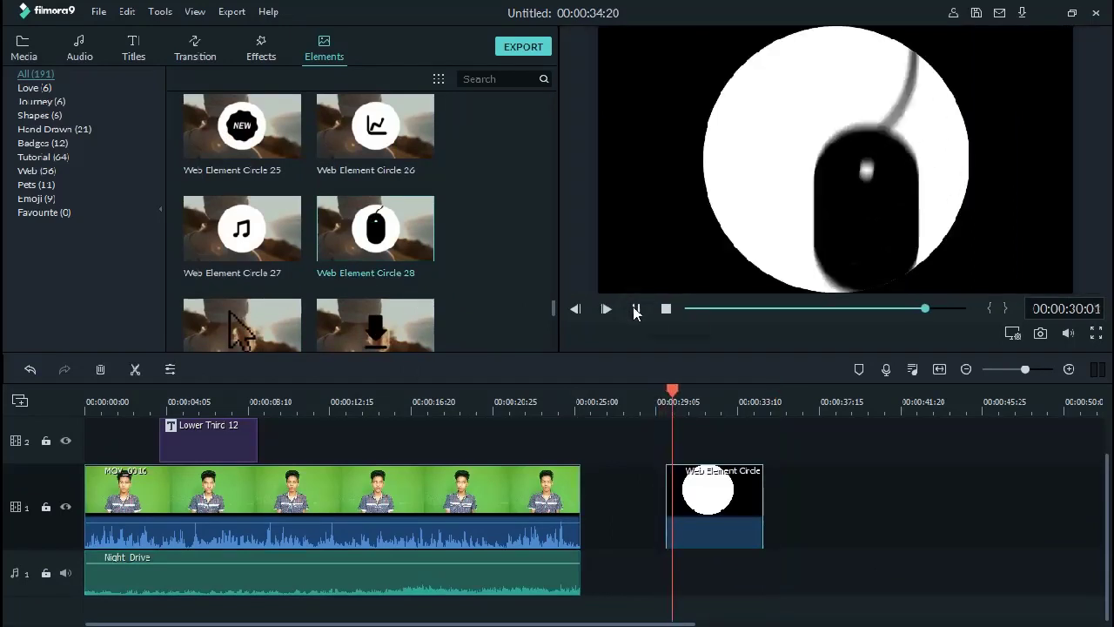
scroll(304, 159, "down", 3)
scroll(359, 290, "down", 6)
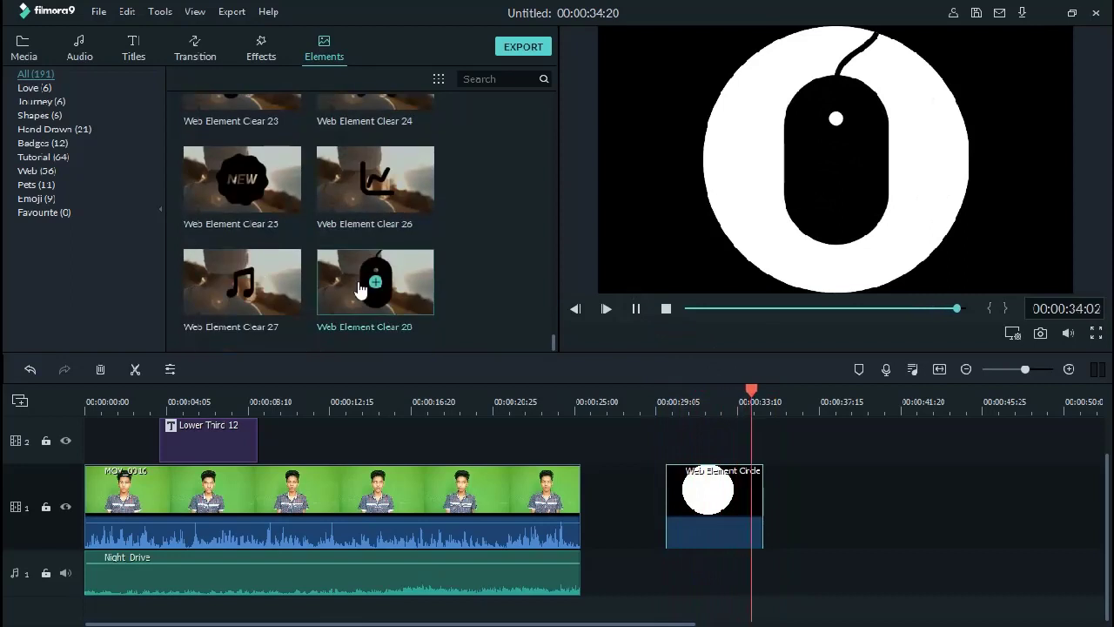
scroll(359, 290, "up", 7)
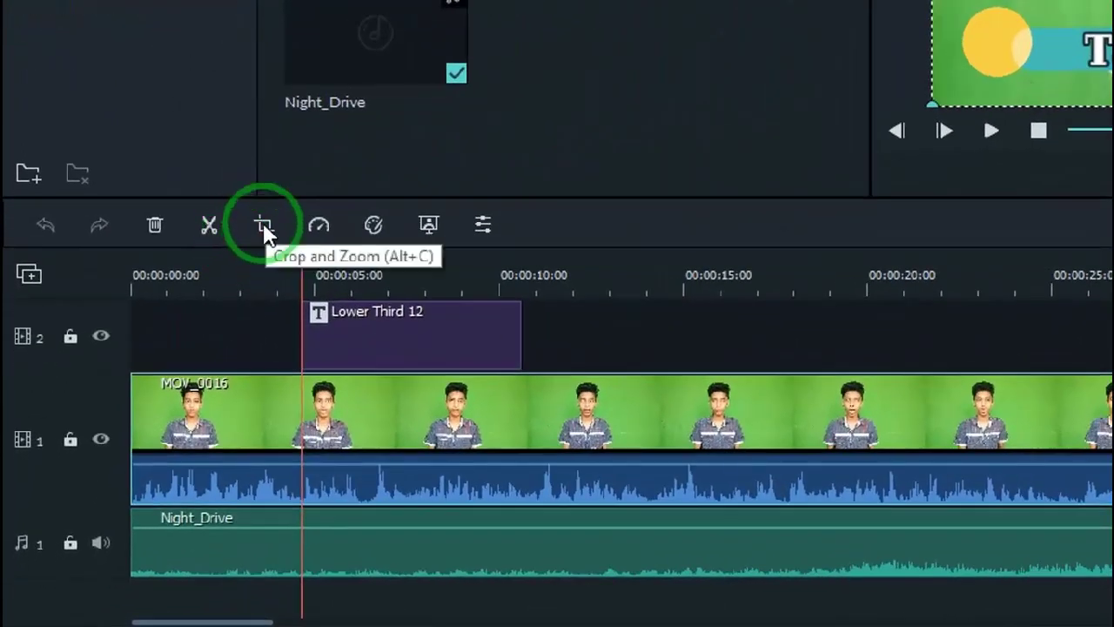
Try cropping the MOV_0016 clip with a smaller frame in Crop and Zoom
left_click(264, 229)
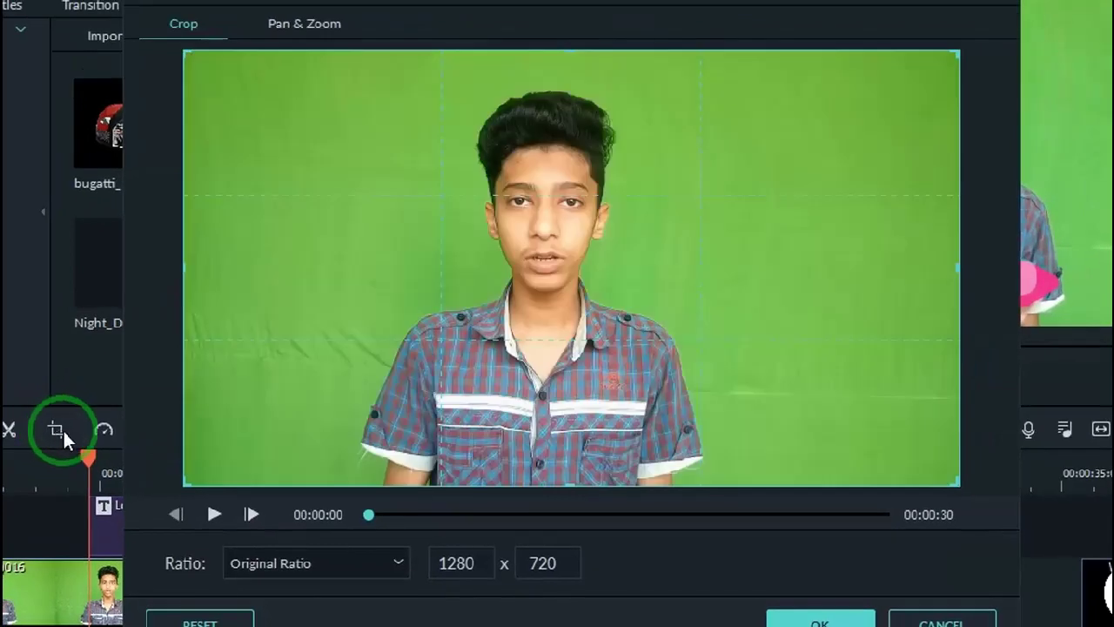
mouse_move(183, 50)
left_mouse_down()
mouse_move(406, 276)
mouse_move(34, 183)
mouse_move(318, 423)
mouse_move(147, 316)
mouse_move(229, 360)
left_mouse_up()
mouse_move(416, 376)
left_mouse_down()
mouse_move(406, 386)
mouse_move(417, 384)
mouse_move(415, 396)
left_mouse_up()
left_click(788, 620)
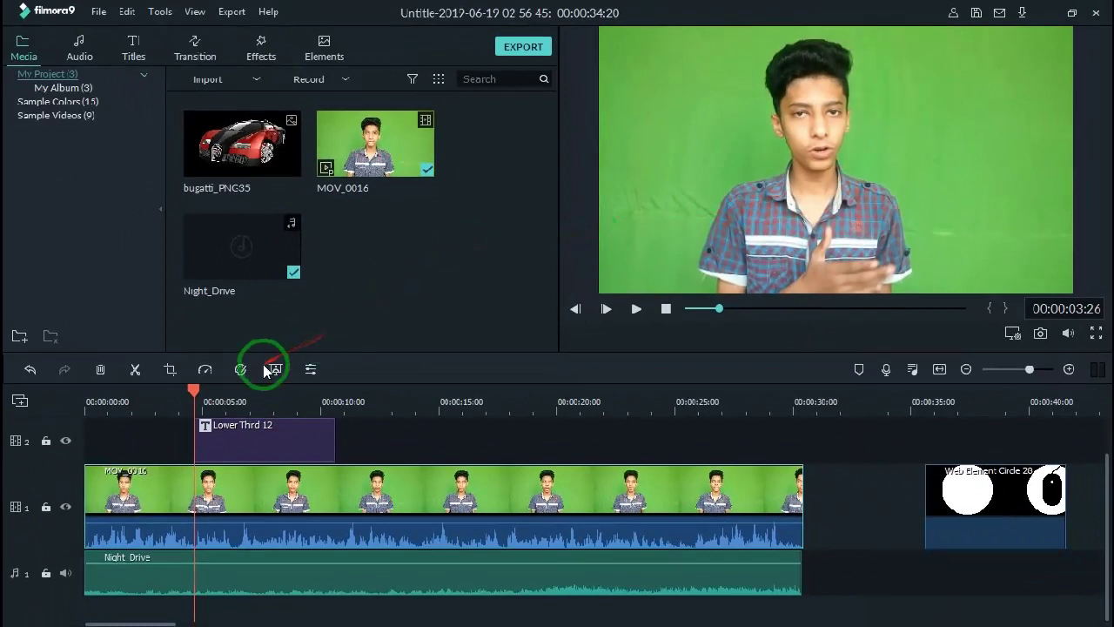
left_click(206, 371)
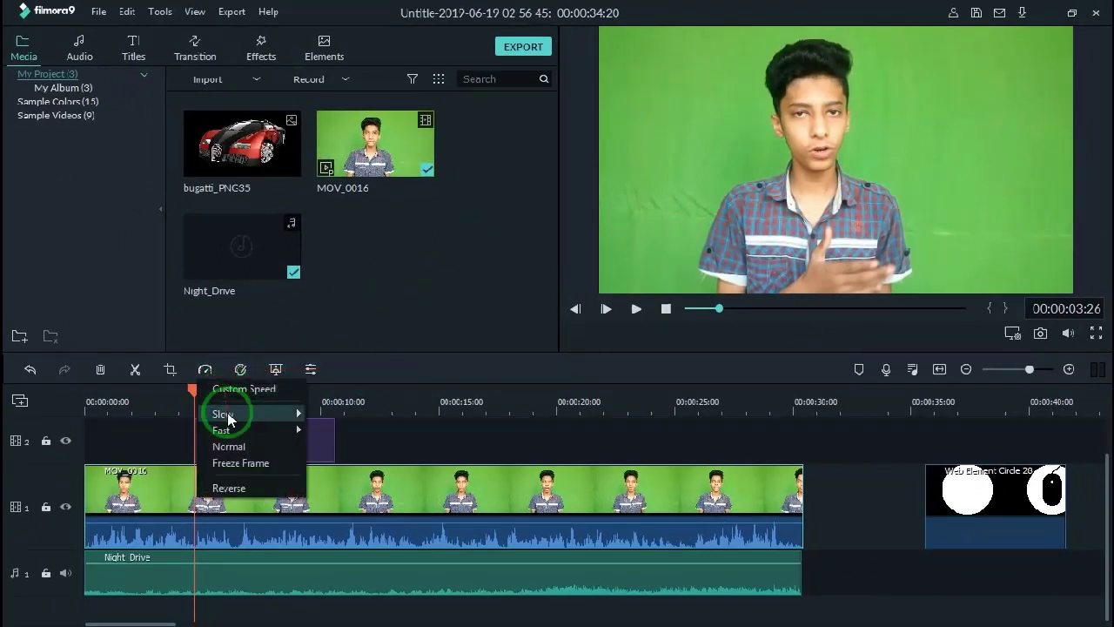
left_click(390, 314)
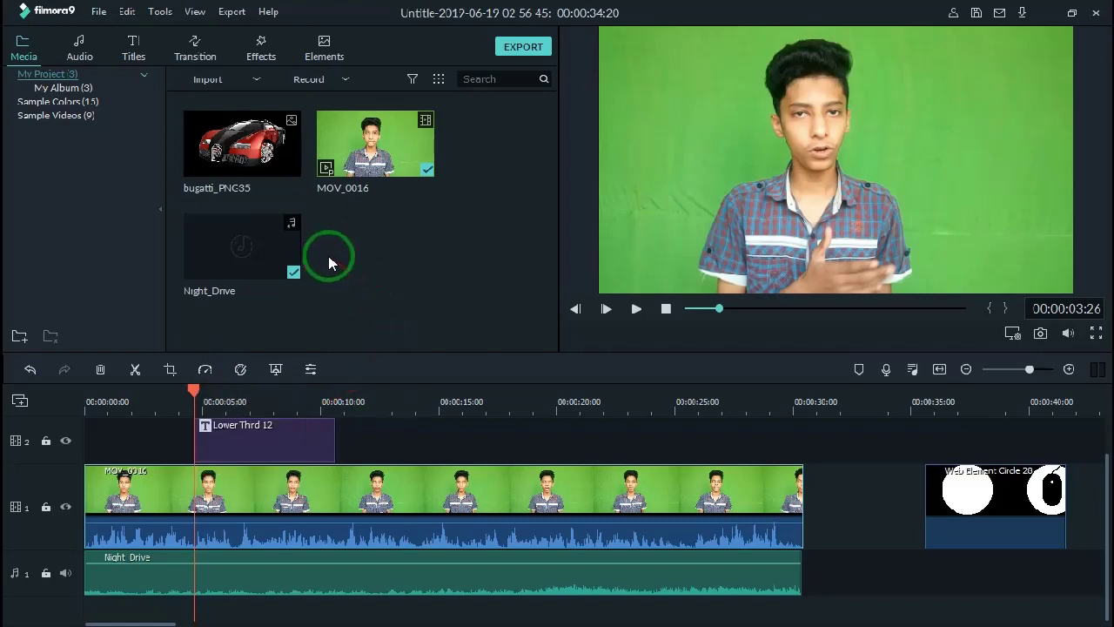
Try a Pan & Zoom effect on the MOV_0016 clip by adjusting its frame, and discard the change
left_click(173, 370)
left_click(355, 70)
left_click_drag(743, 327, 528, 232)
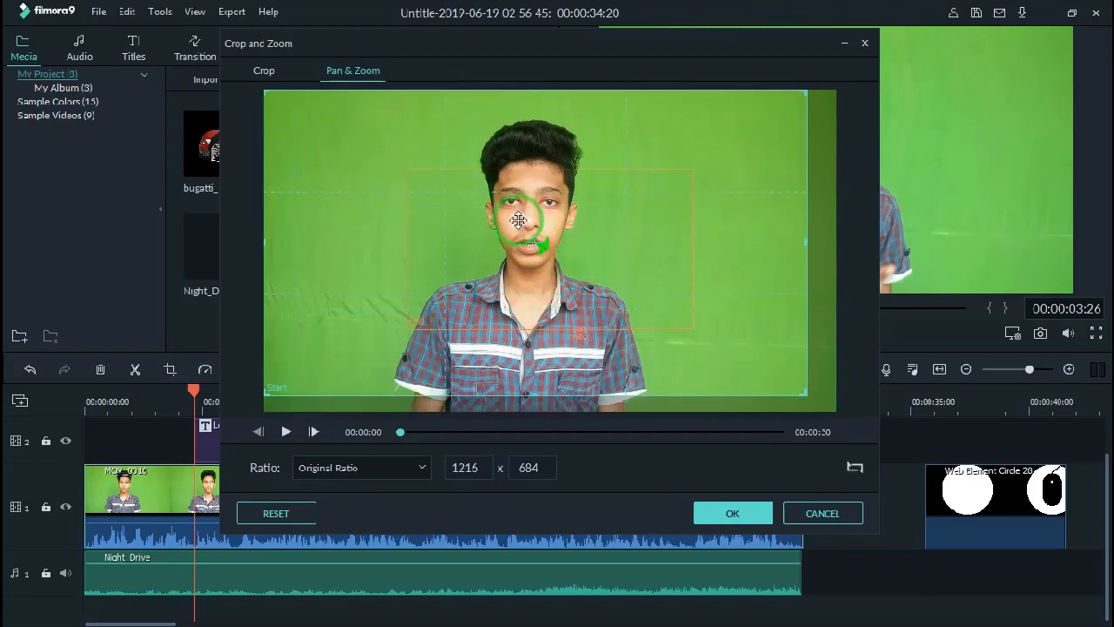
left_click(831, 523)
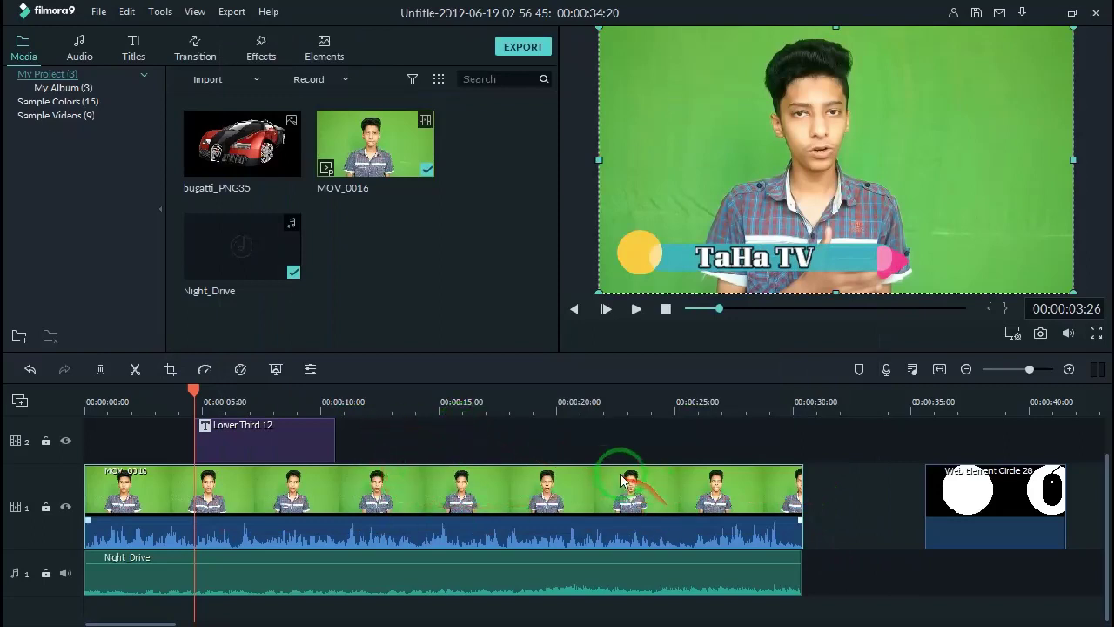
Move the Lower Third 12 title up to the third video track
mouse_move(266, 445)
left_mouse_down()
mouse_move(271, 419)
mouse_move(270, 448)
left_mouse_up()
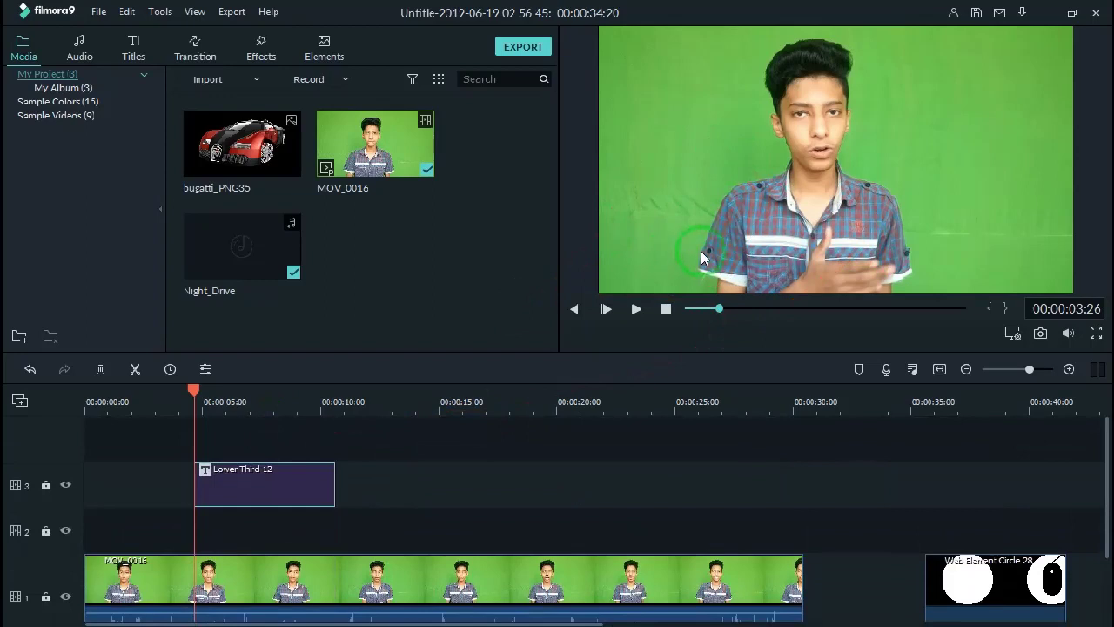
scroll(558, 574, "down", 2)
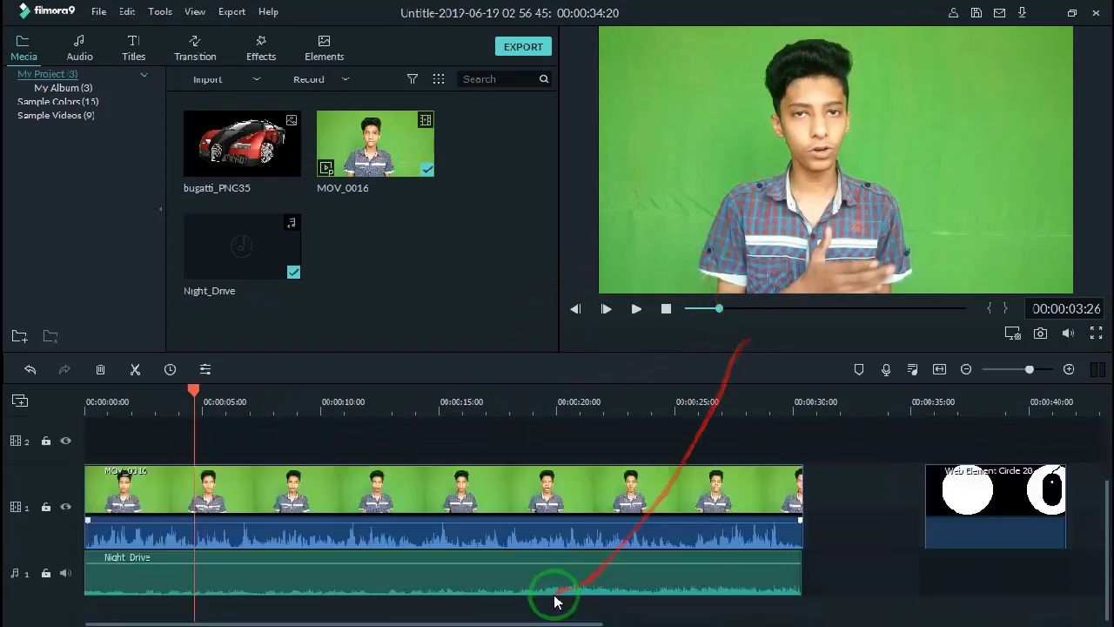
Enable Chroma Key on the MOV_0016 clip with an offset of 8 to remove the green background
right_click(402, 490)
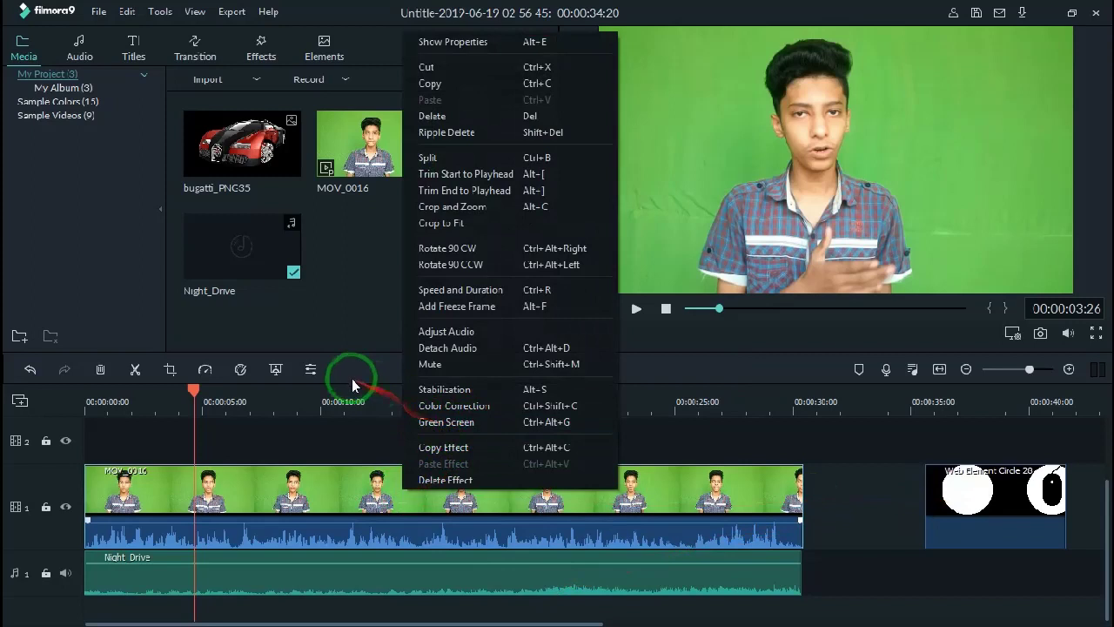
left_click(316, 371)
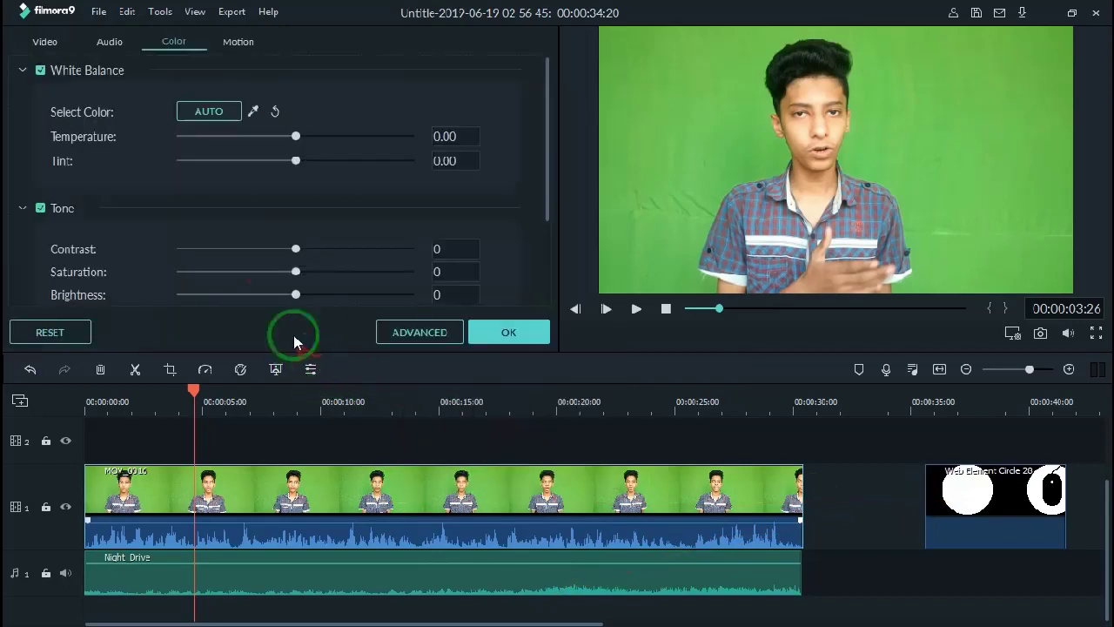
left_click(45, 41)
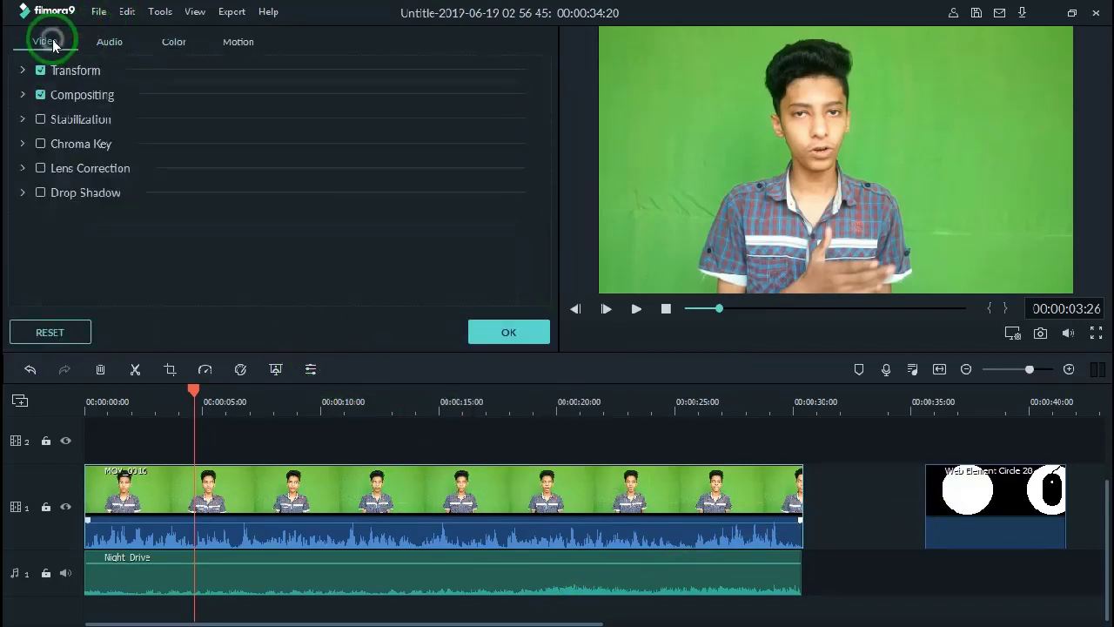
left_click(23, 144)
left_click(40, 144)
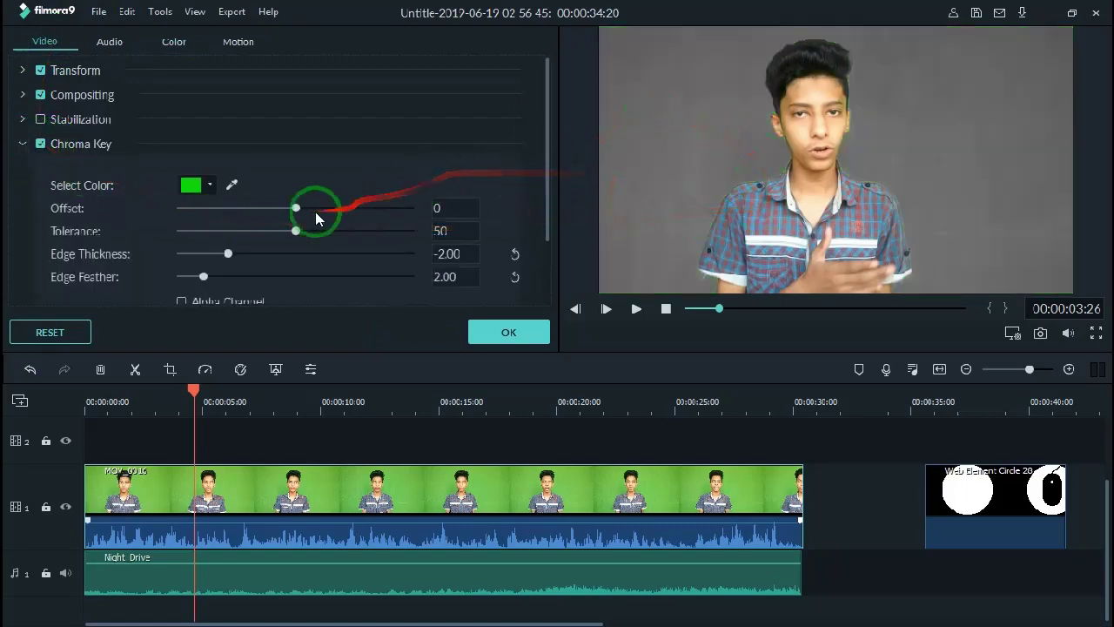
left_click_drag(298, 206, 309, 209)
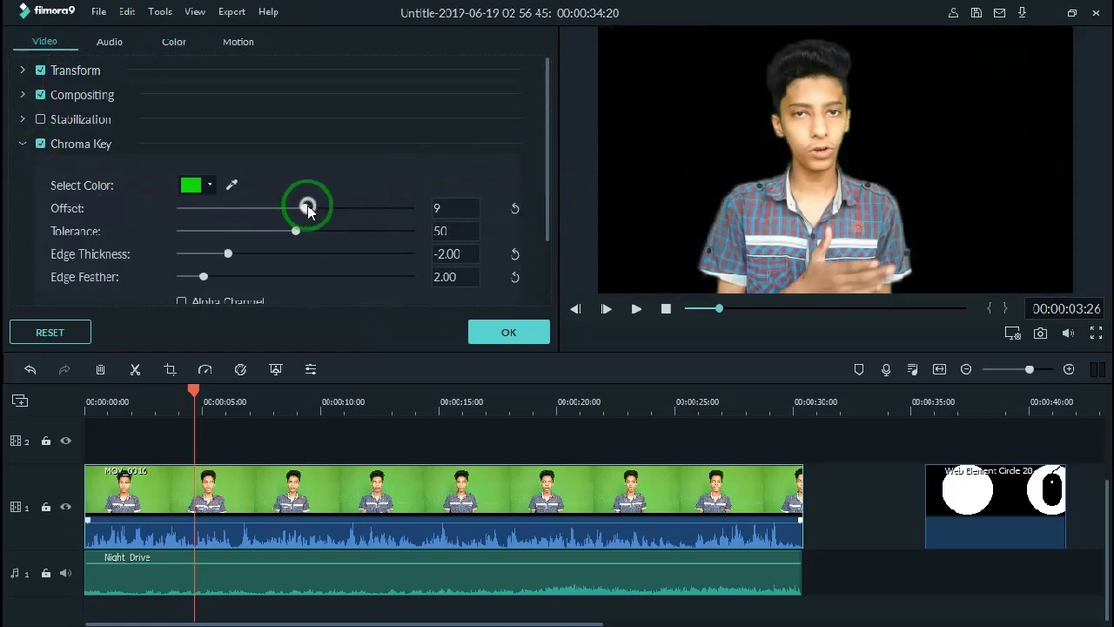
left_click(513, 336)
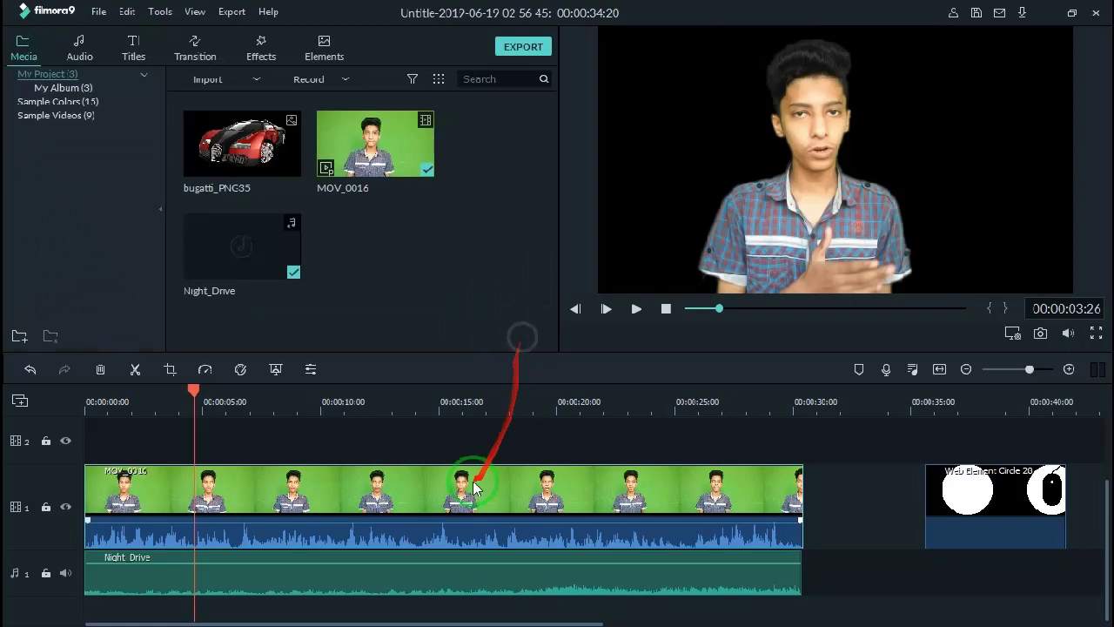
Move MOV_0016 to video track 2, and import abstraction_line_wavy_113046_3840x2400 as the background at the start of video track 1
left_click_drag(467, 485, 463, 455)
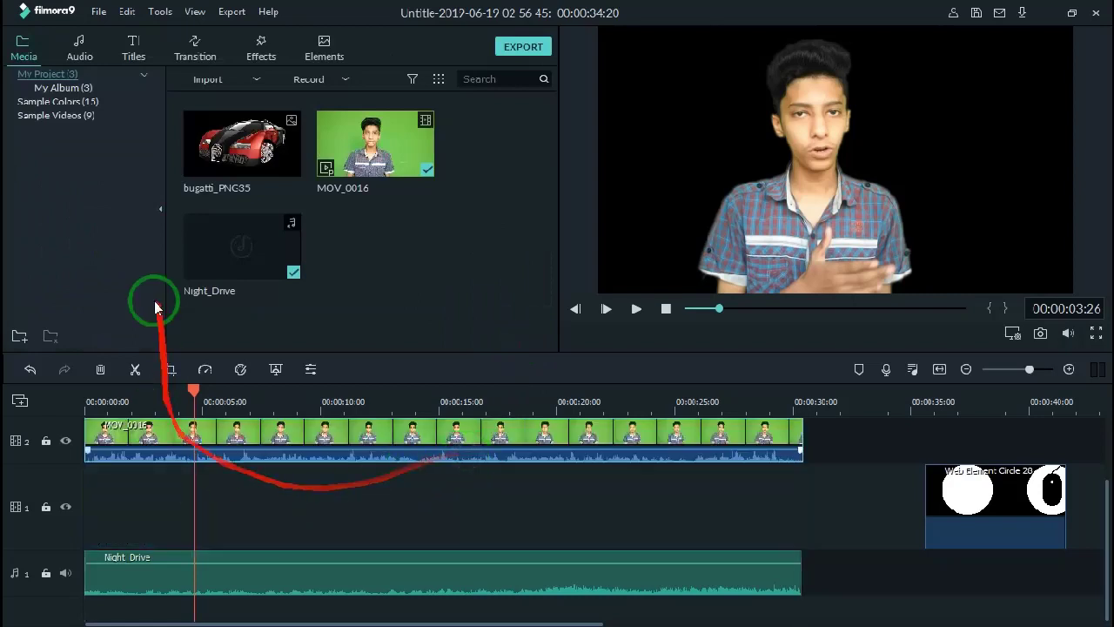
left_click(217, 81)
left_click(241, 97)
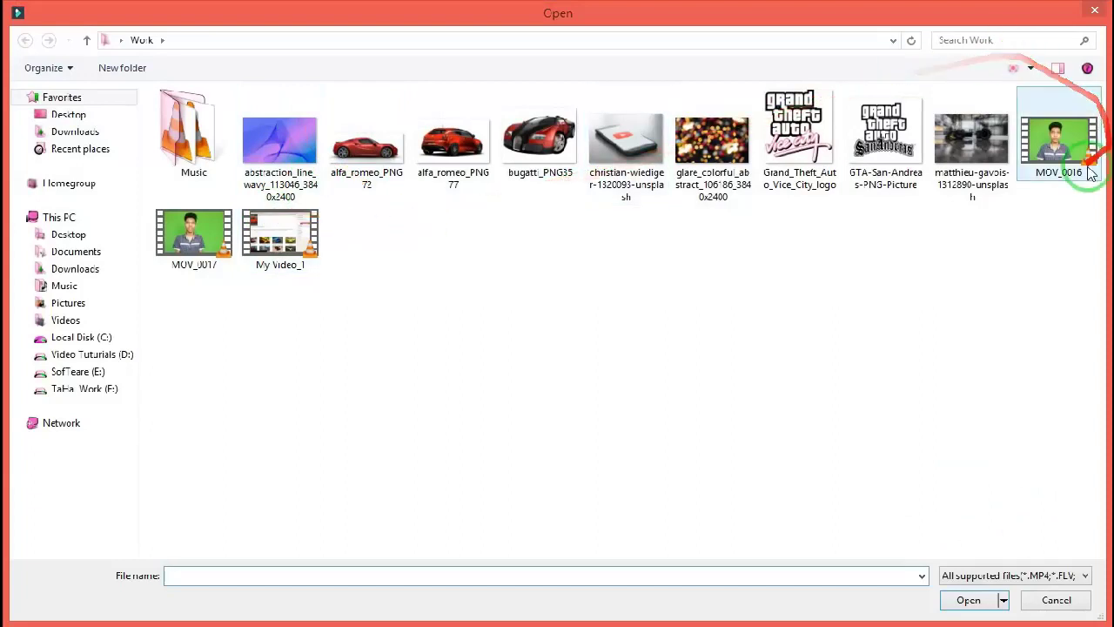
double_click(293, 136)
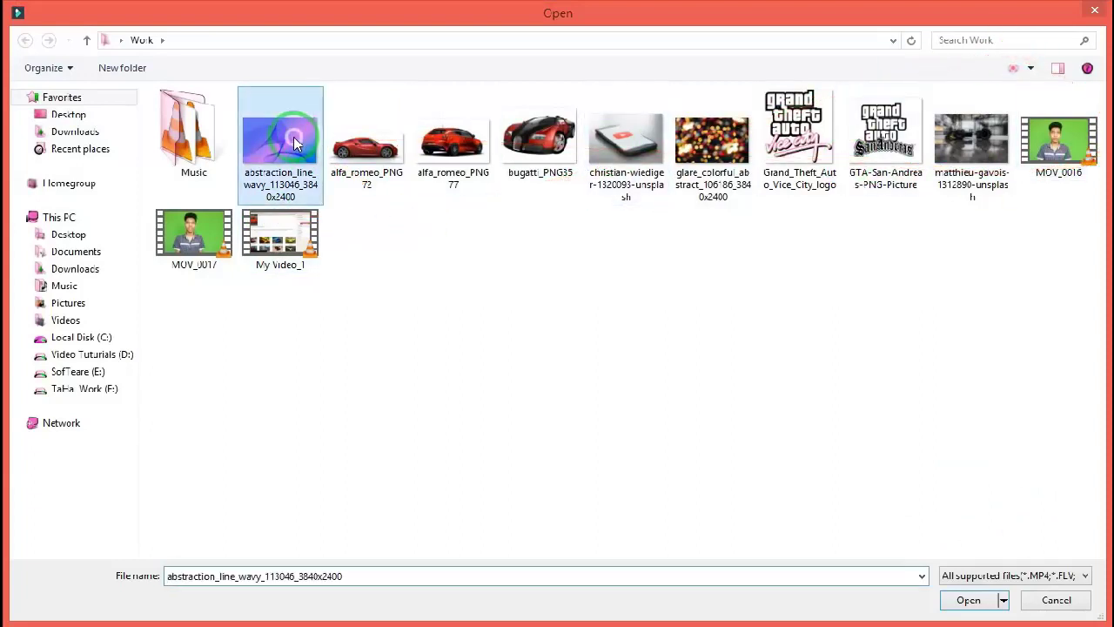
left_click_drag(352, 253, 79, 528)
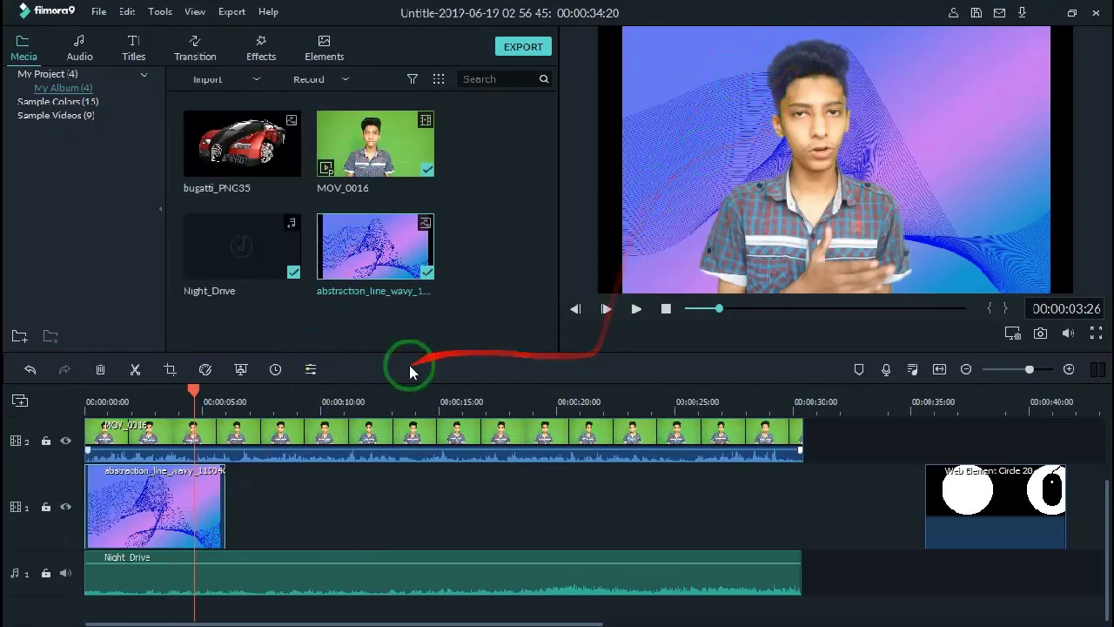
Set the Chroma Key tolerance of the MOV_0016 clip to 53
double_click(301, 430)
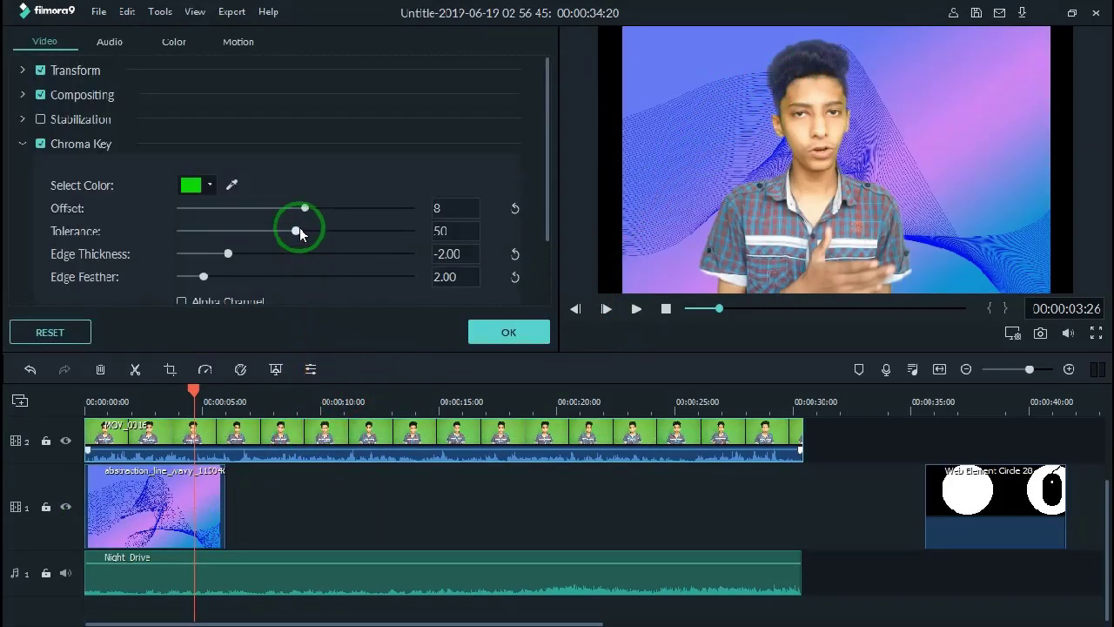
left_click_drag(300, 229, 307, 226)
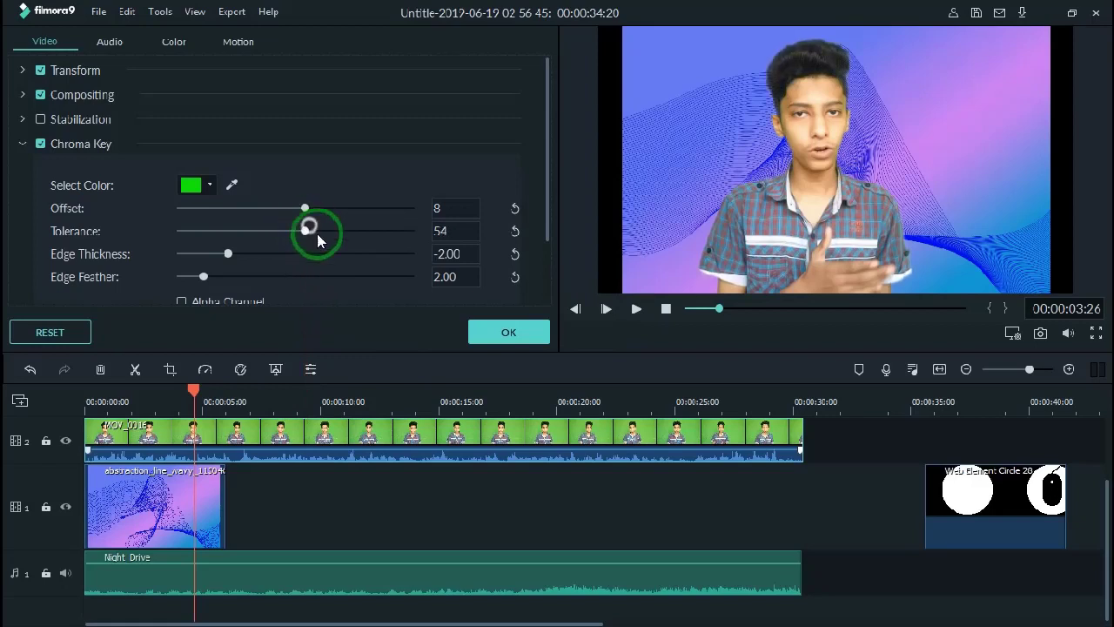
left_click(527, 331)
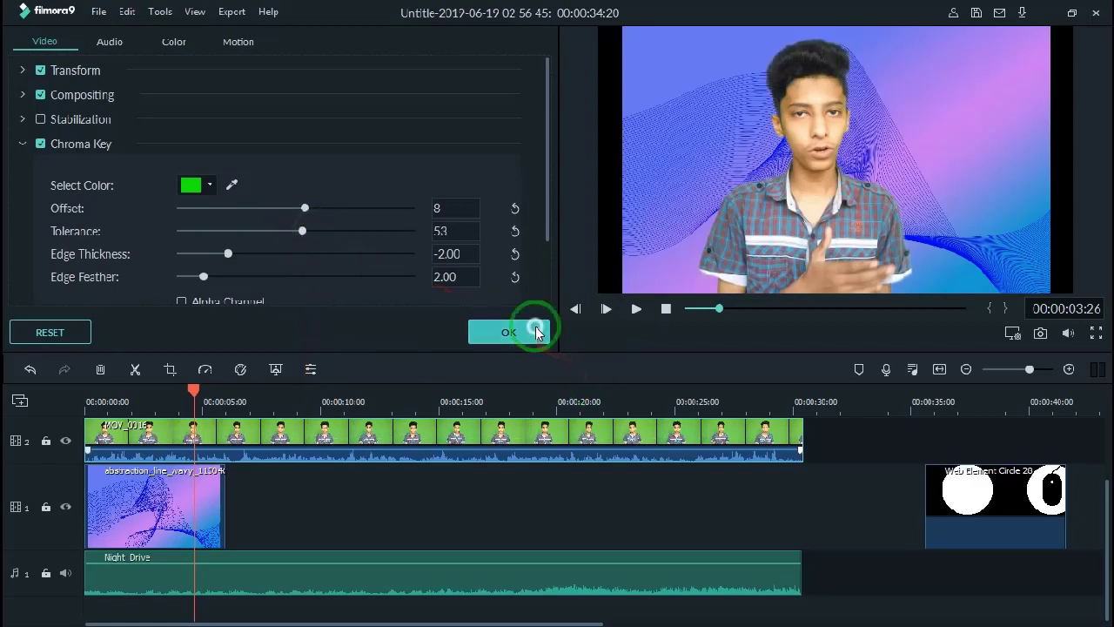
Reposition the keyed presenter toward the right side of the video frame
left_click(735, 214)
left_click_drag(775, 187, 779, 210)
left_click(758, 146)
left_click_drag(797, 115, 898, 124)
left_click(820, 201)
Extend the abstract background image to the end of the MOV_0016 clip and play back the composite
left_click(219, 504)
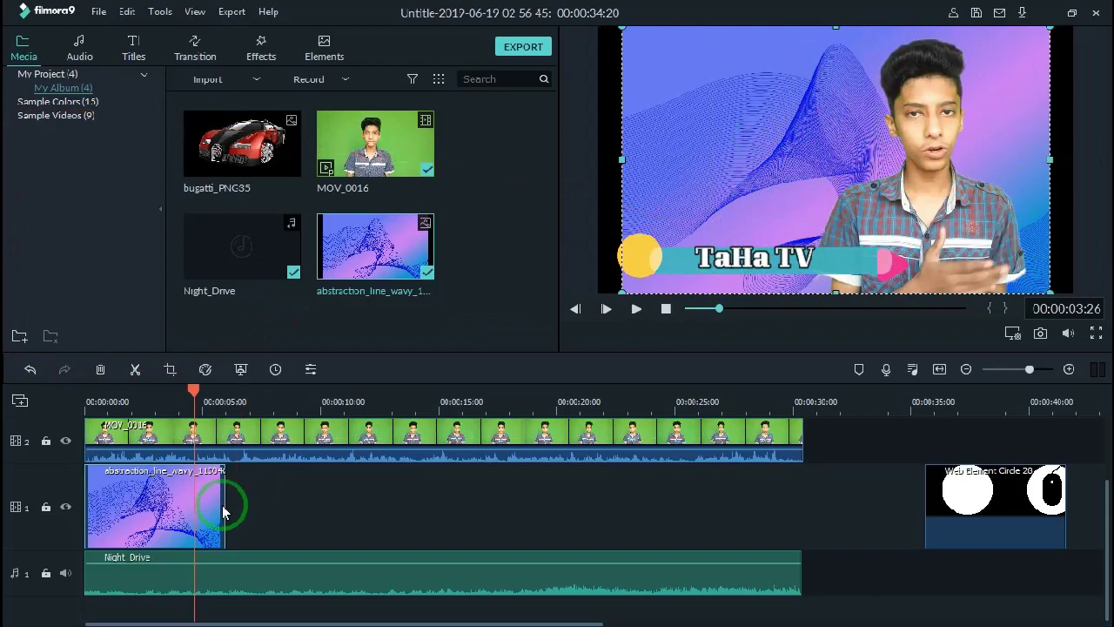
left_click_drag(225, 505, 799, 512)
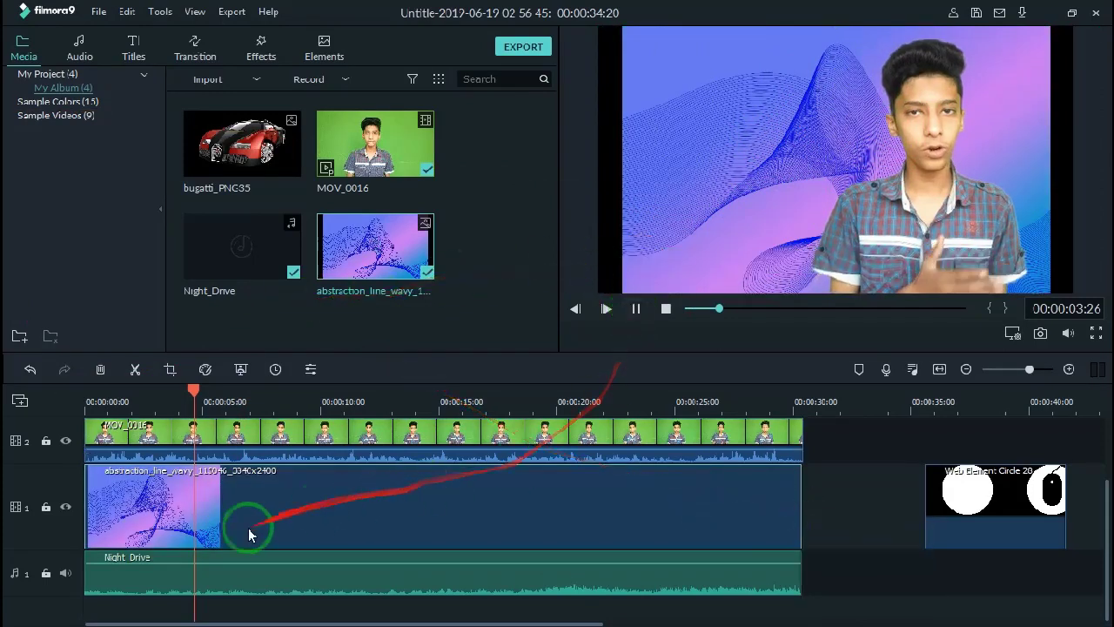
left_click(636, 311)
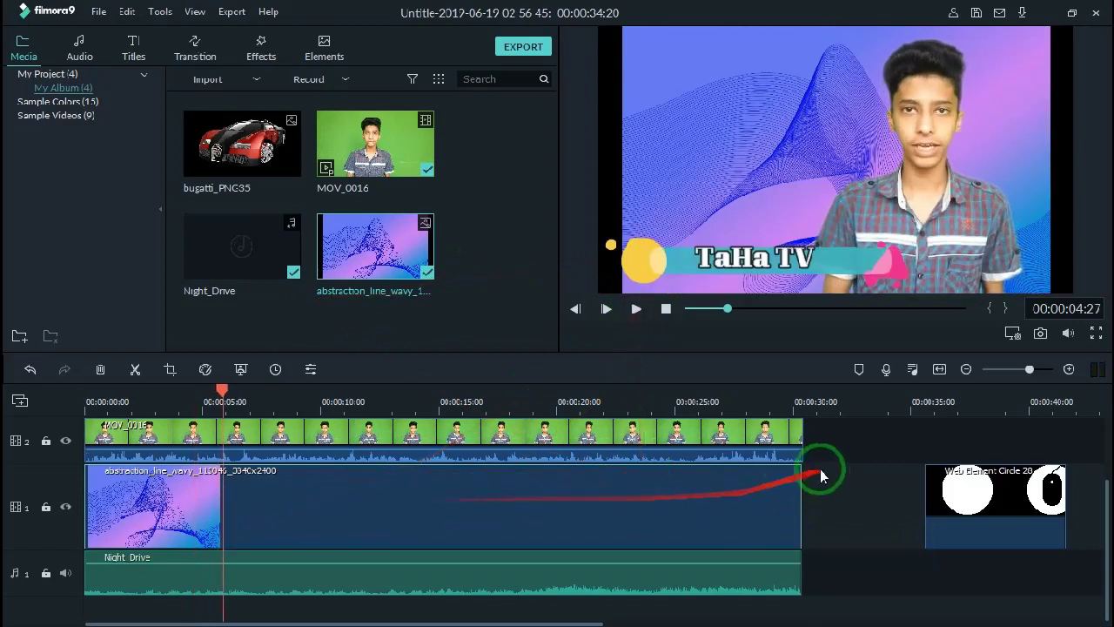
Set the MOV_0016 clip's white balance to a temperature of 0.24 and a tint of -2.12
left_click(466, 434)
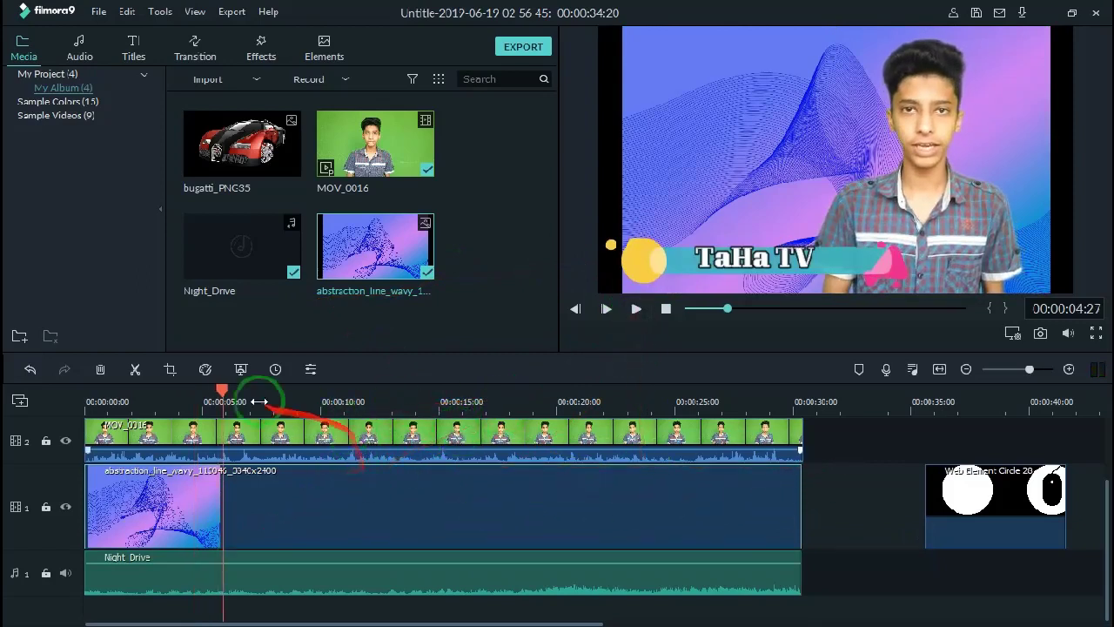
double_click(270, 433)
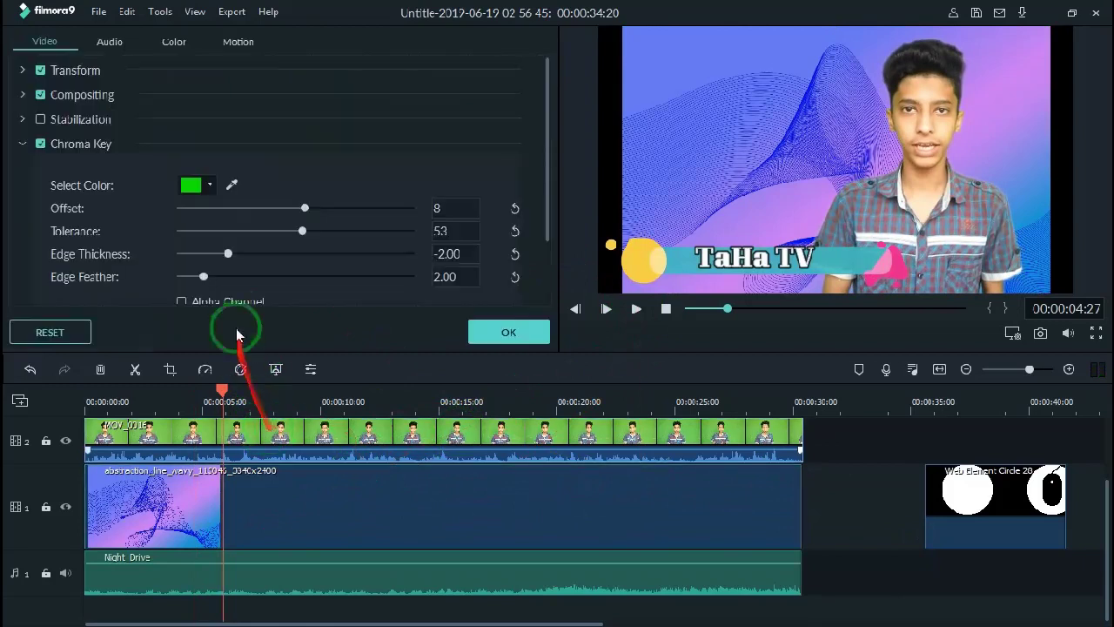
left_click(186, 44)
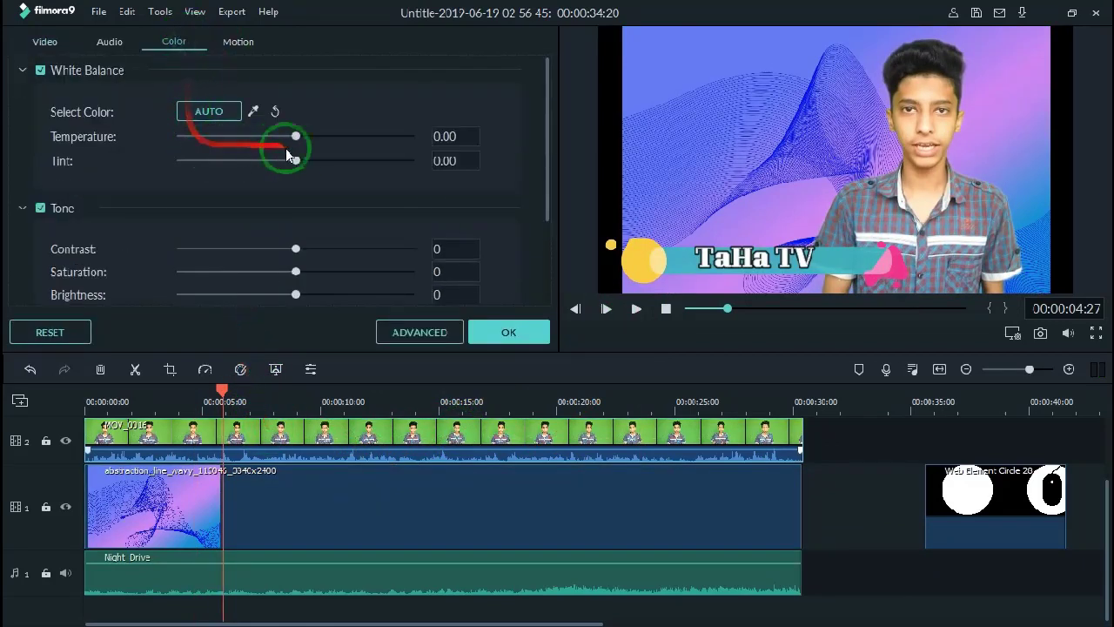
left_click_drag(291, 137, 267, 168)
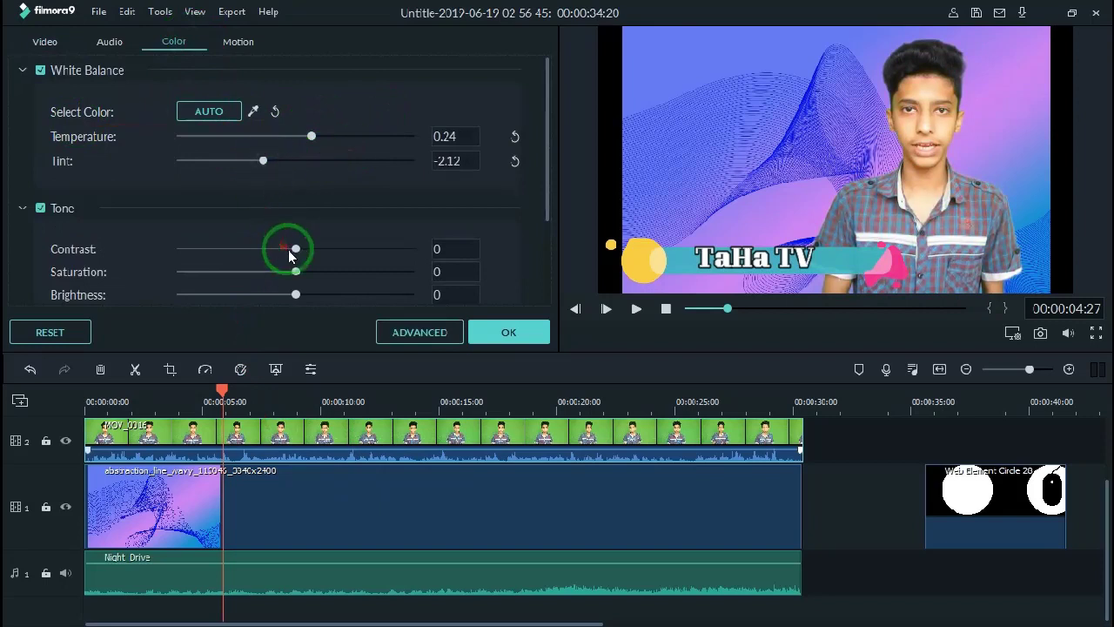
left_click_drag(319, 250, 304, 253)
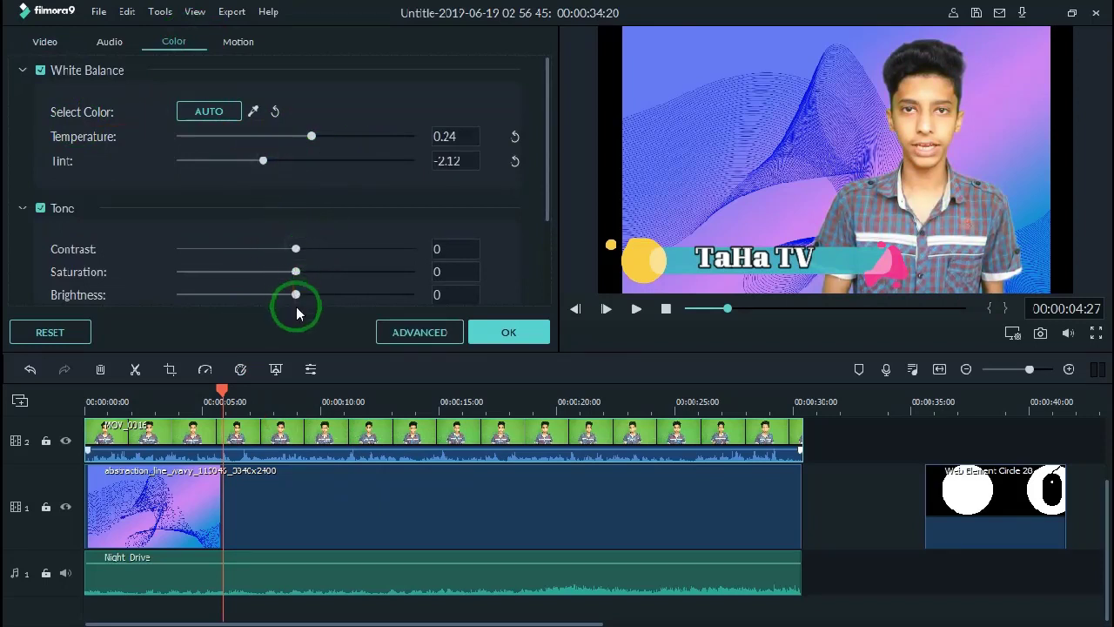
left_click(506, 329)
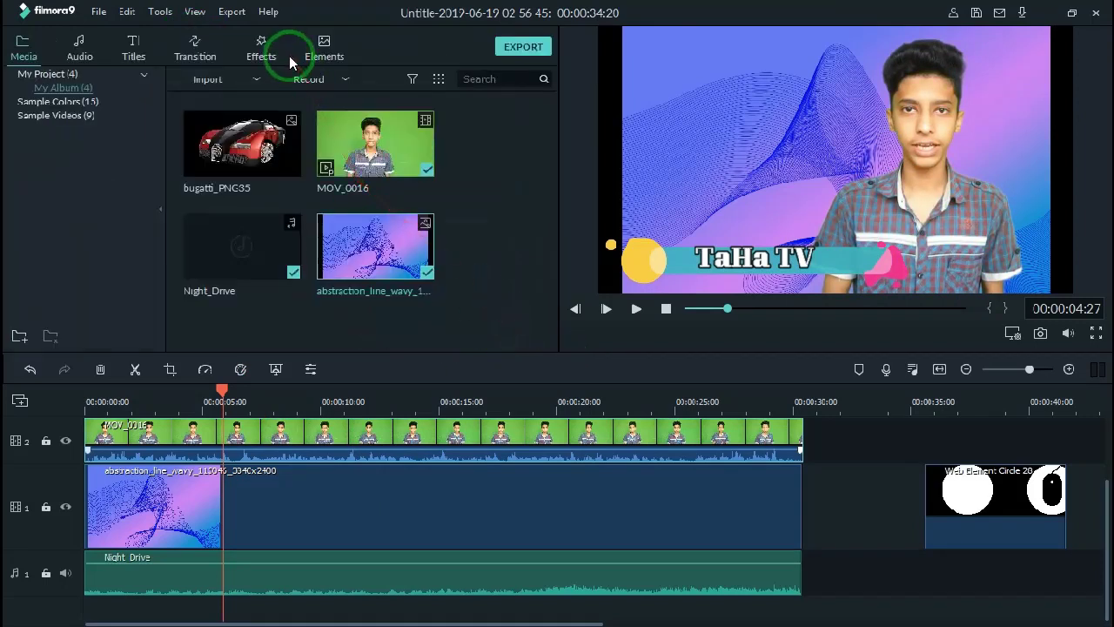